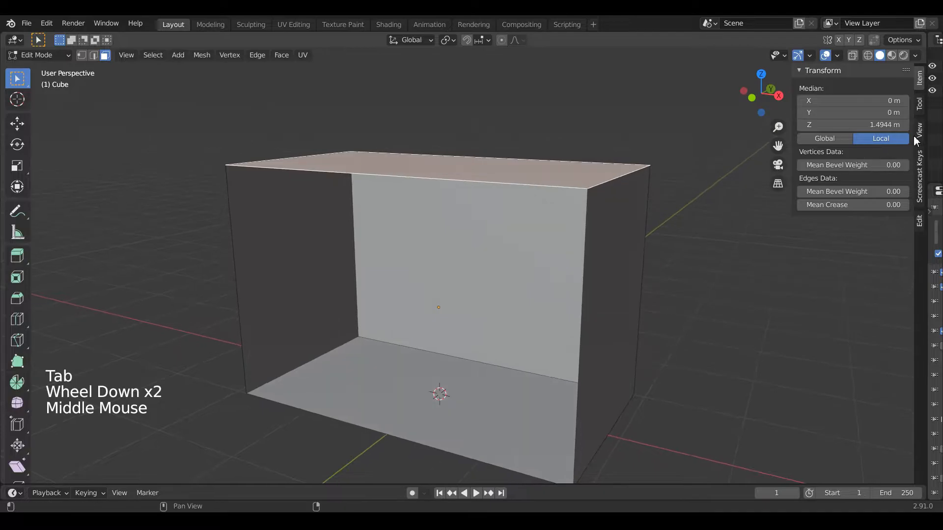
Adjust the room's height by moving its ceiling face along Z, checking the overall dimensions between moves
key(Tab)
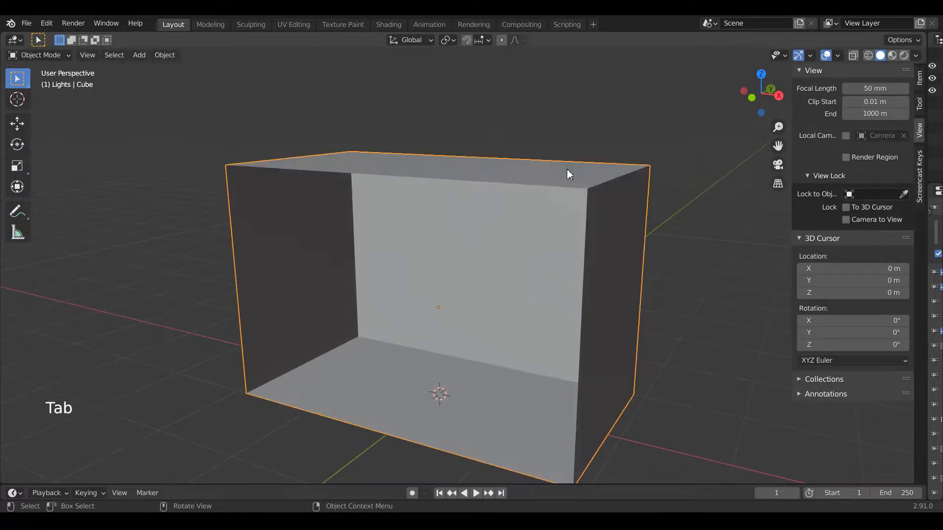
double_click(919, 78)
key(Tab)
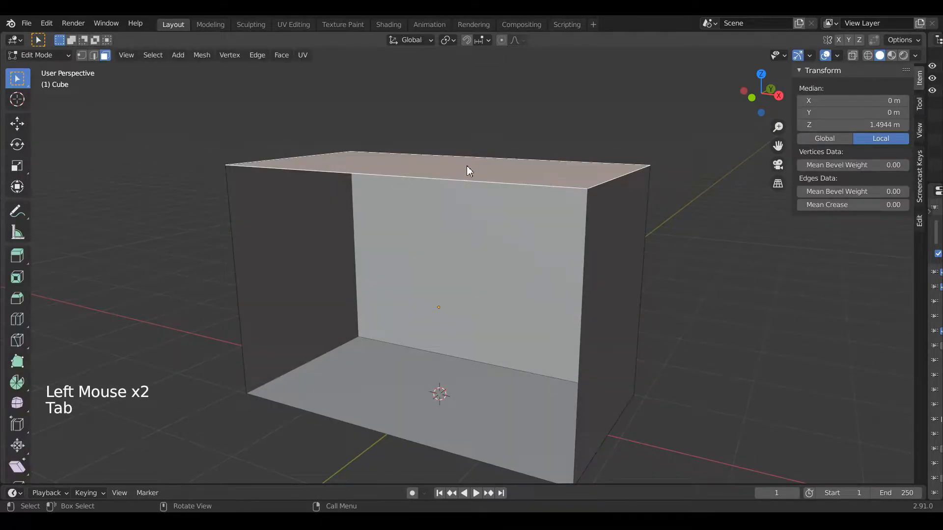
middle_drag(472, 169, 503, 181)
key(g)
click(502, 169)
key(Tab)
key(Tab)
key(g)
click(510, 154)
key(Tab)
key(Tab)
key(g)
click(511, 164)
key(Tab)
Set the room's Z dimension to 2.75 m
middle_drag(511, 164, 824, 297)
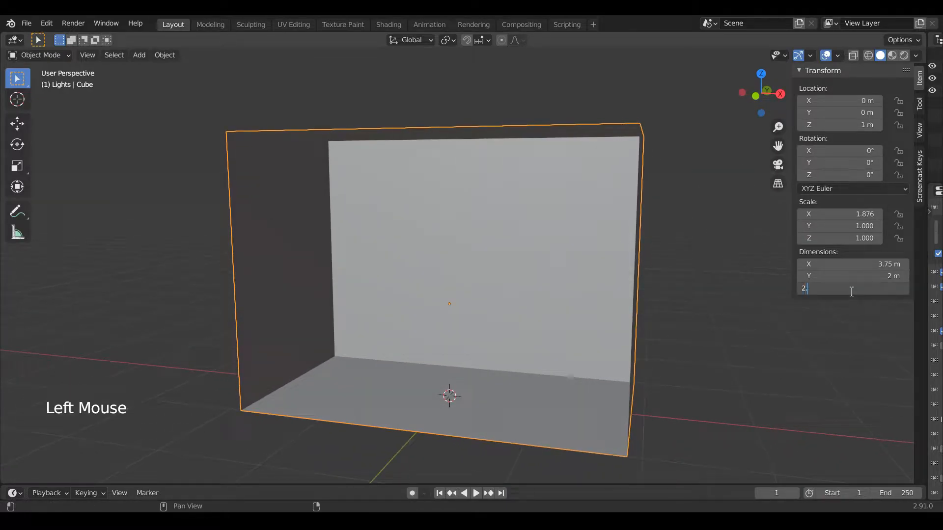
key(Return)
middle_drag(779, 300, 723, 311)
key(KP_1)
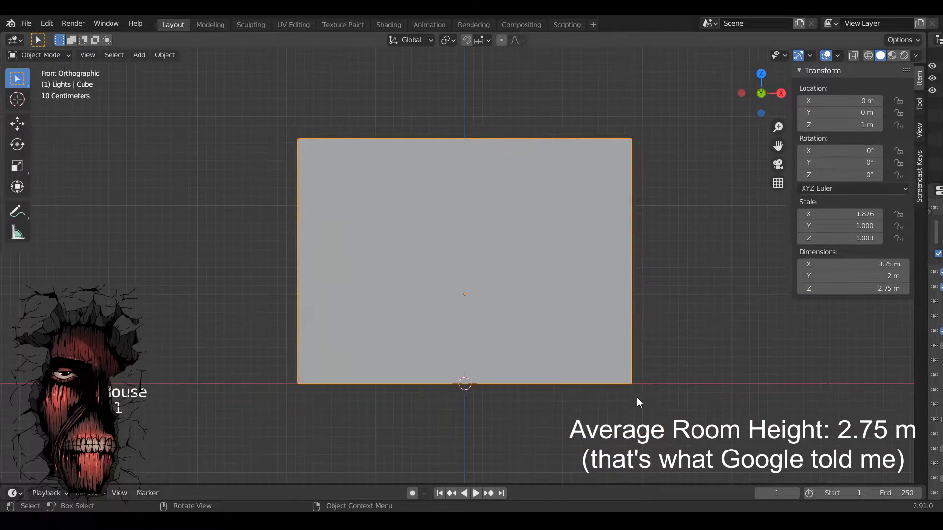
scroll(637, 397, up, 4)
scroll(635, 399, down, 2)
shift+middle_drag(635, 398, 481, 278)
scroll(612, 382, down, 2)
scroll(633, 370, up, 2)
scroll(669, 399, up, 2)
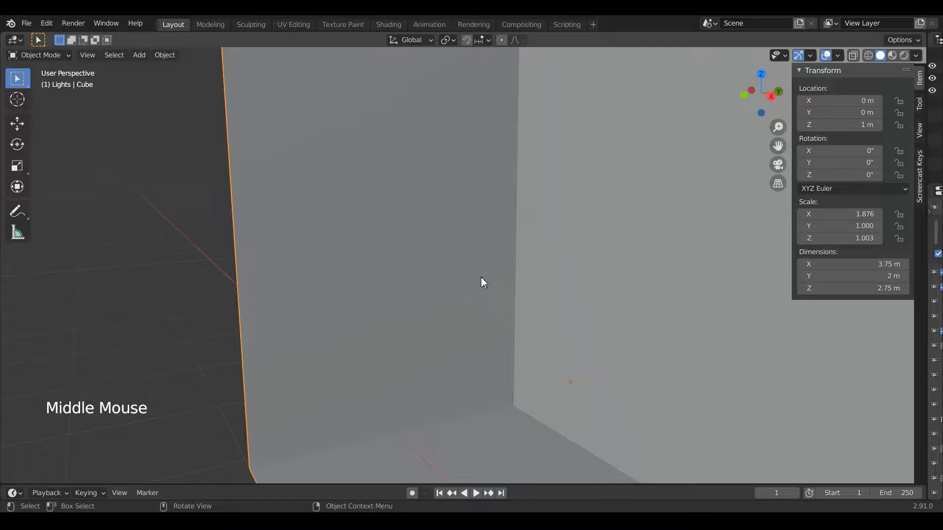
Hide the transform properties and add a cube to the room as the base for a wardrobe
key(n)
middle_drag(641, 295, 589, 321)
scroll(600, 303, down, 1)
middle_drag(589, 321, 564, 266)
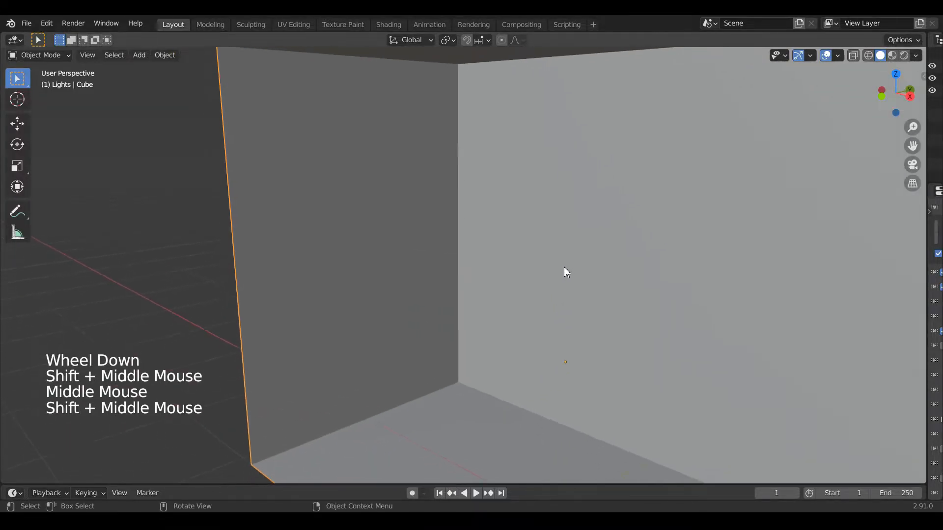
key(shift+a)
mouse_move(565, 265)
click(614, 278)
Raise the new cube 1 m onto the floor and move it about -0.87 m along X to the room's side wall
scroll(634, 283, down, 2)
middle_drag(634, 282, 711, 276)
key(g)
click(676, 267)
key(KP_1)
key(g)
key(x)
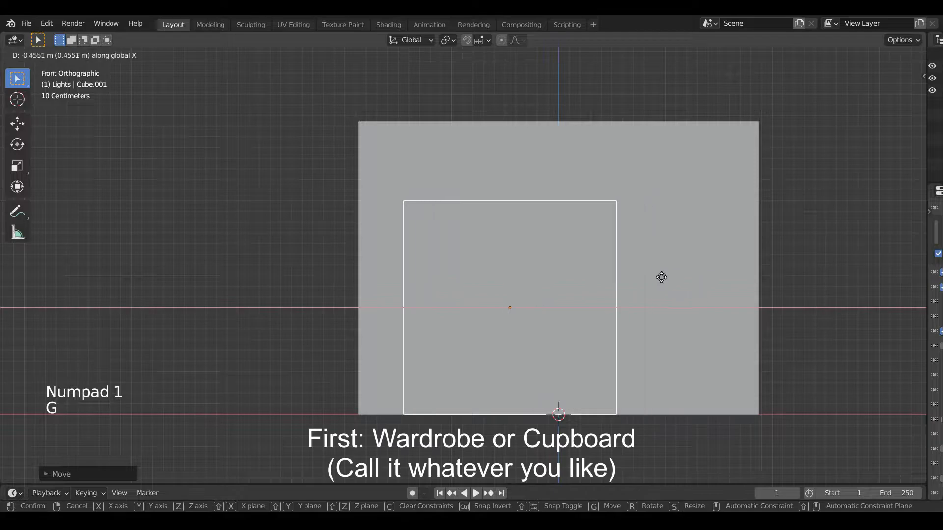
click(620, 271)
Move the cube's front face back along Y to make the cube about 0.91 m deep
middle_drag(619, 271, 575, 331)
key(Tab)
click(363, 349)
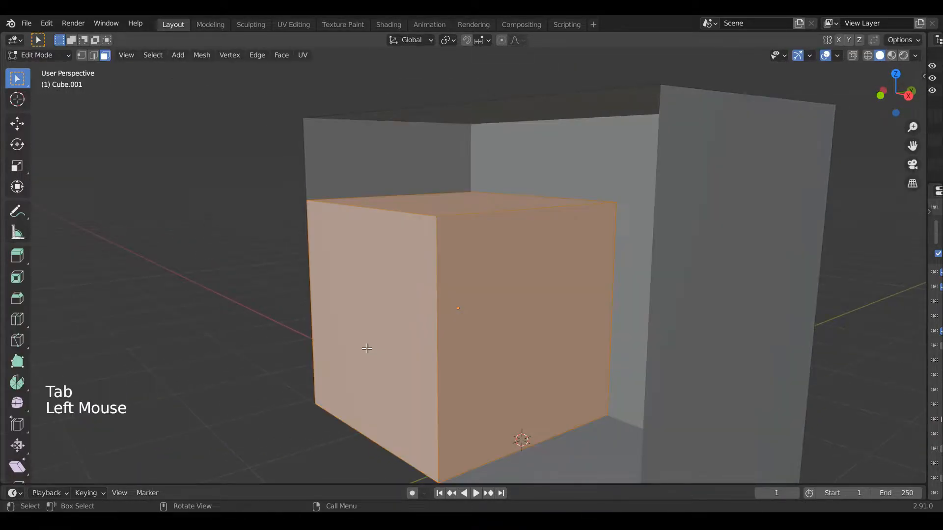
key(g)
key(x)
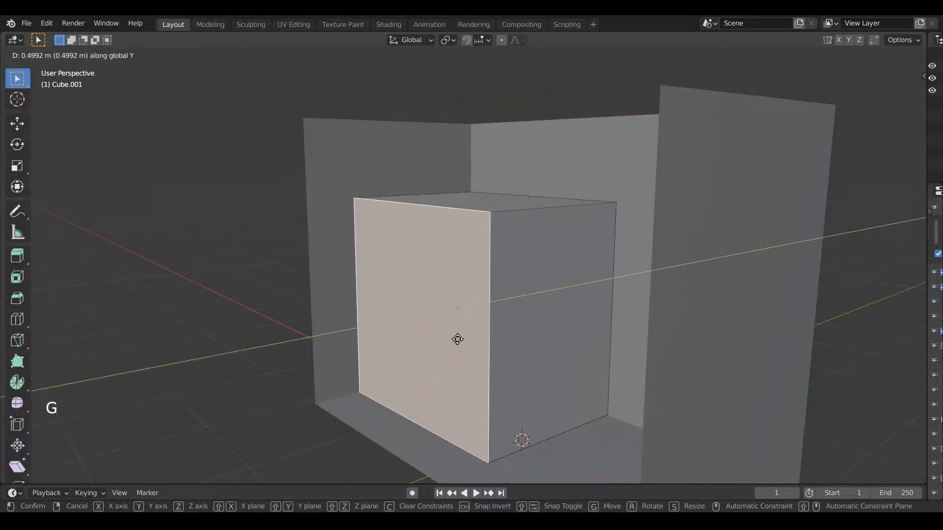
click(517, 334)
Select the room's front floor and ceiling edges and move them to adjust the room's depth
shift+middle_drag(517, 334, 545, 314)
middle_drag(545, 315, 542, 370)
key(Tab)
click(542, 370)
key(Tab)
click(542, 384)
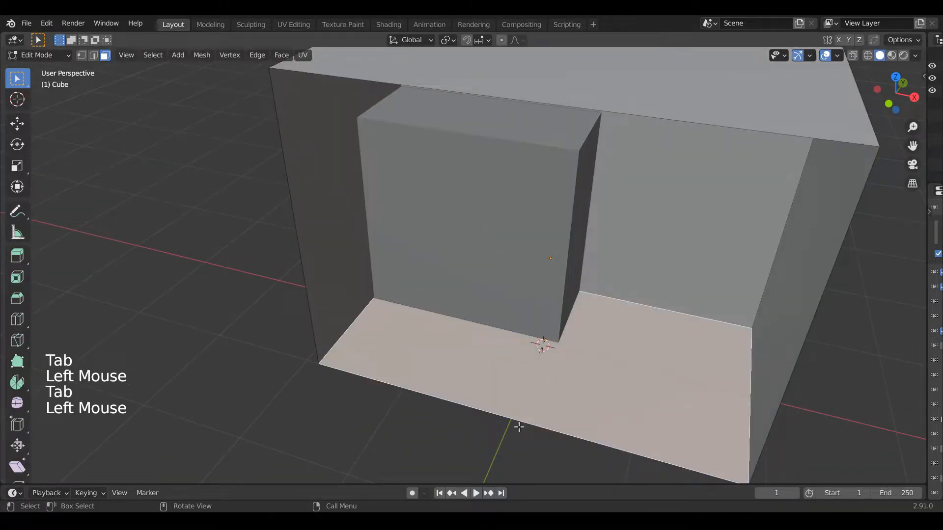
key(2)
click(520, 424)
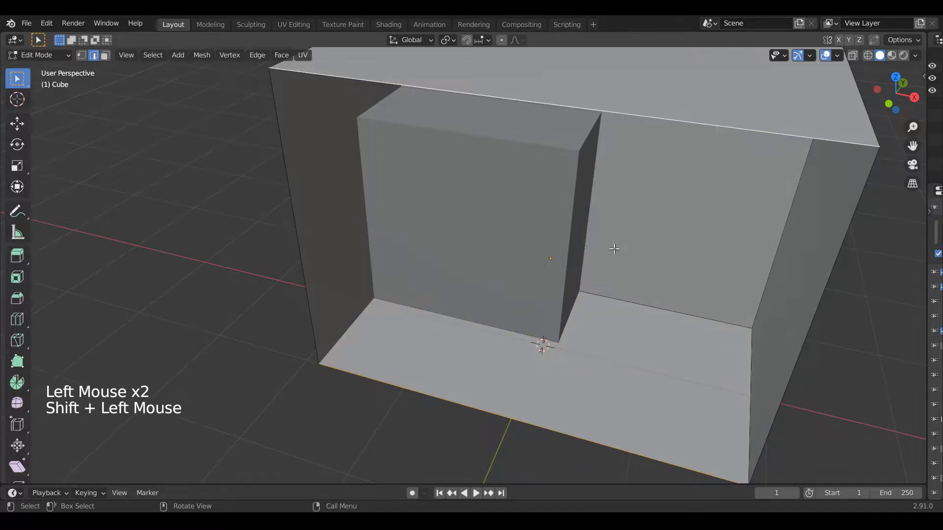
key(g)
click(600, 274)
key(Tab)
Move the cube's exposed side face along X to narrow it to about 0.98 m wide
scroll(600, 273, up, 2)
middle_drag(599, 273, 617, 311)
scroll(591, 319, up, 1)
click(597, 317)
scroll(597, 317, down, 1)
key(Tab)
click(636, 302)
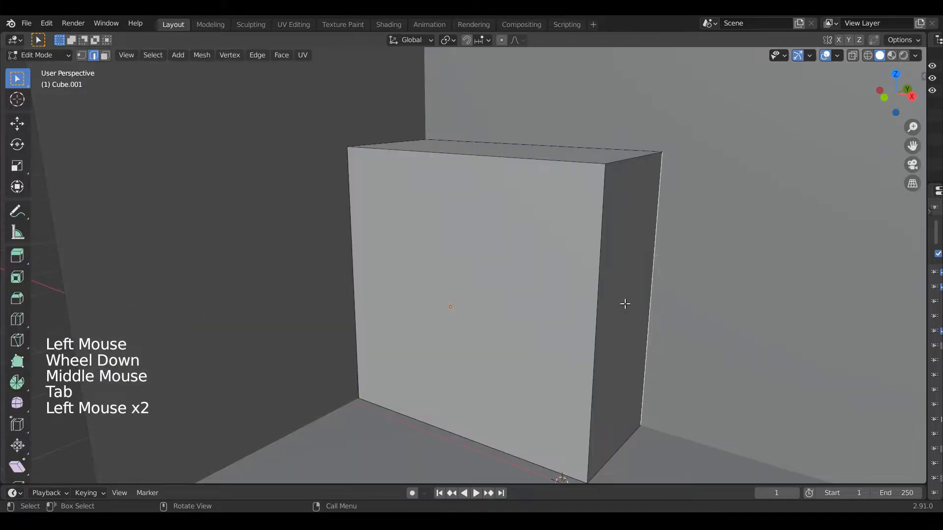
key(3)
click(625, 304)
key(g)
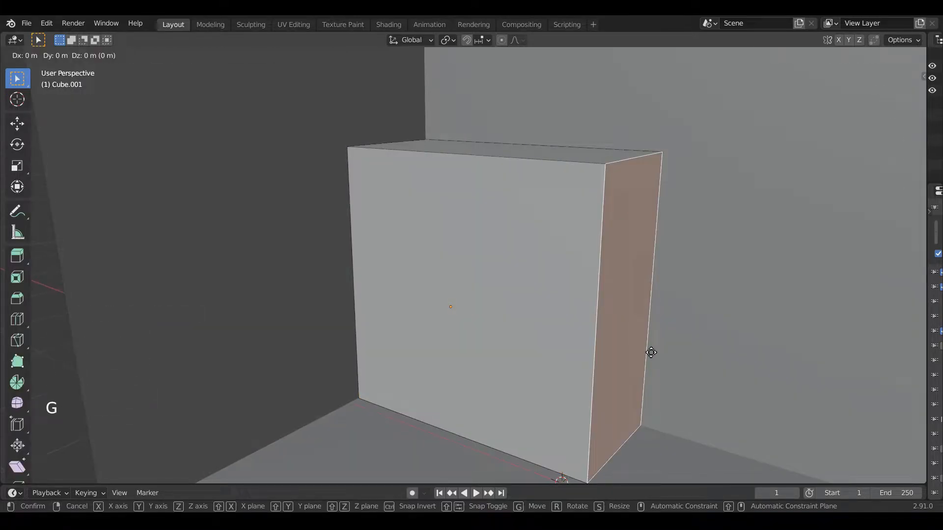
key(x)
Raise the wardrobe block's top face along Z
middle_drag(522, 310, 533, 160)
key(Tab)
scroll(559, 302, up, 3)
scroll(534, 293, down, 3)
key(Tab)
click(482, 162)
key(g)
key(z)
click(488, 99)
Fine-tune the top face's position so the wardrobe block is about 2.41 m high
key(Tab)
scroll(533, 157, down, 2)
key(Tab)
key(g)
key(Tab)
key(Tab)
key(Tab)
Show the transform properties and set the wardrobe block's Z dimension to 2.5 m
key(n)
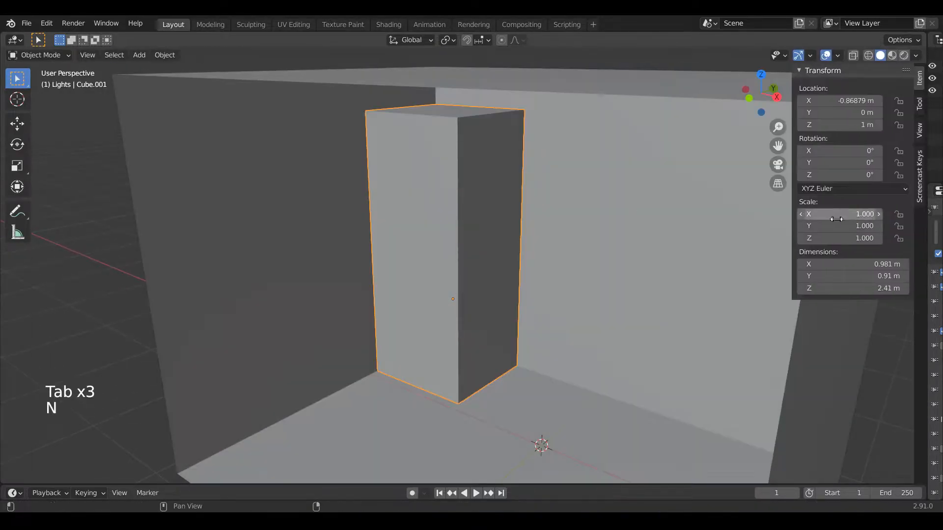
shift+middle_drag(627, 256, 616, 307)
middle_drag(615, 307, 613, 290)
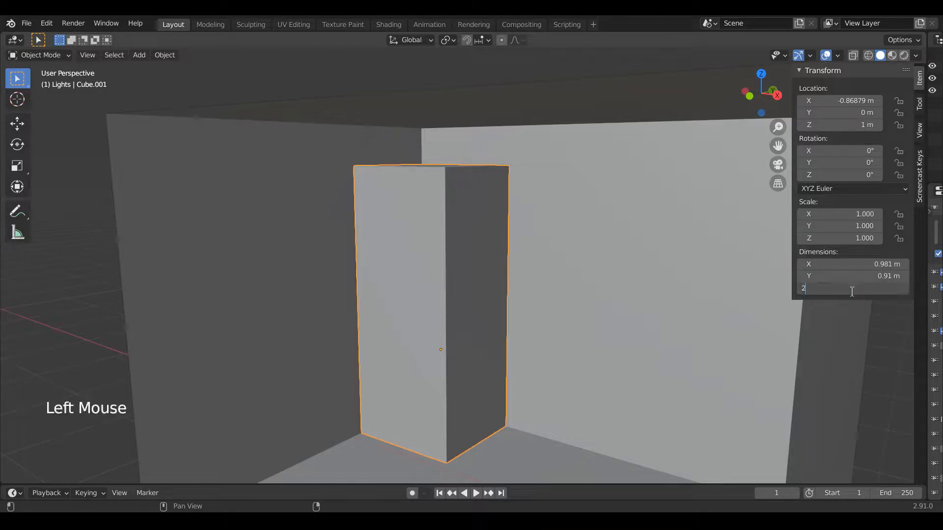
middle_drag(604, 356, 513, 330)
Move the wardrobe block up along Z so its base sits on the floor, at Z 1.0333 m
key(KP_1)
scroll(457, 383, down, 2)
scroll(513, 330, up, 5)
key(g)
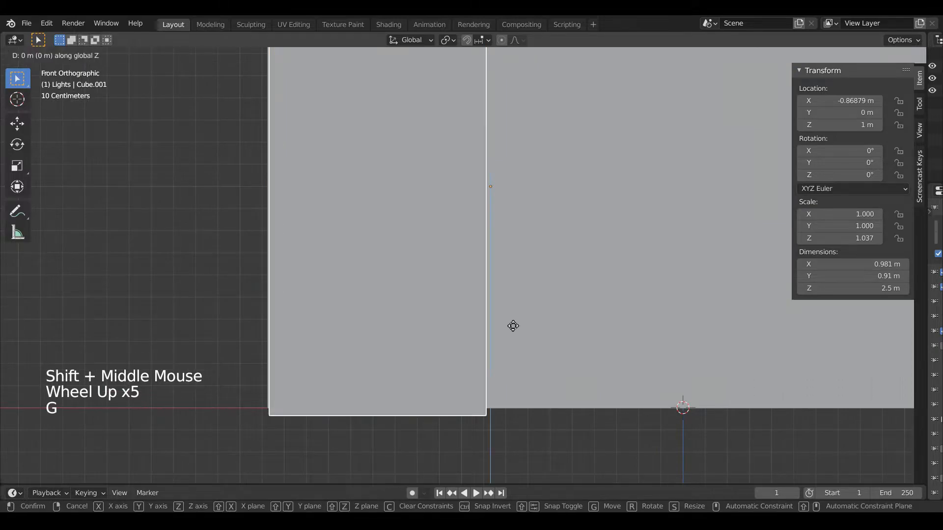
click(515, 319)
scroll(515, 319, down, 2)
scroll(432, 369, down, 1)
Duplicate the wardrobe's front face about 0.014 m forward along Y and extrude the copy about 0.05 m as a door
mouse_move(516, 319)
middle_down()
mouse_move(432, 369)
mouse_move(543, 261)
mouse_move(525, 314)
middle_up()
middle_drag(525, 314, 508, 376)
key(Tab)
click(399, 352)
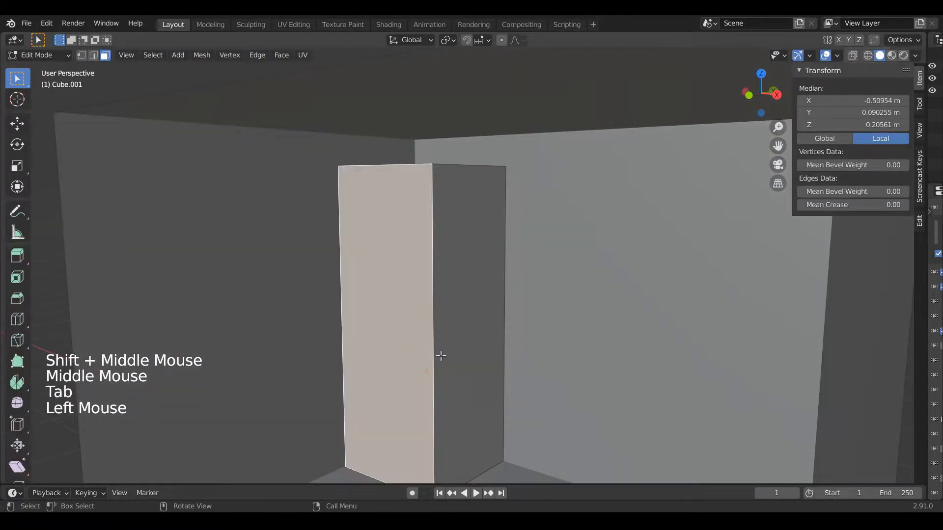
scroll(440, 356, up, 1)
middle_drag(457, 353, 433, 358)
scroll(442, 353, up, 1)
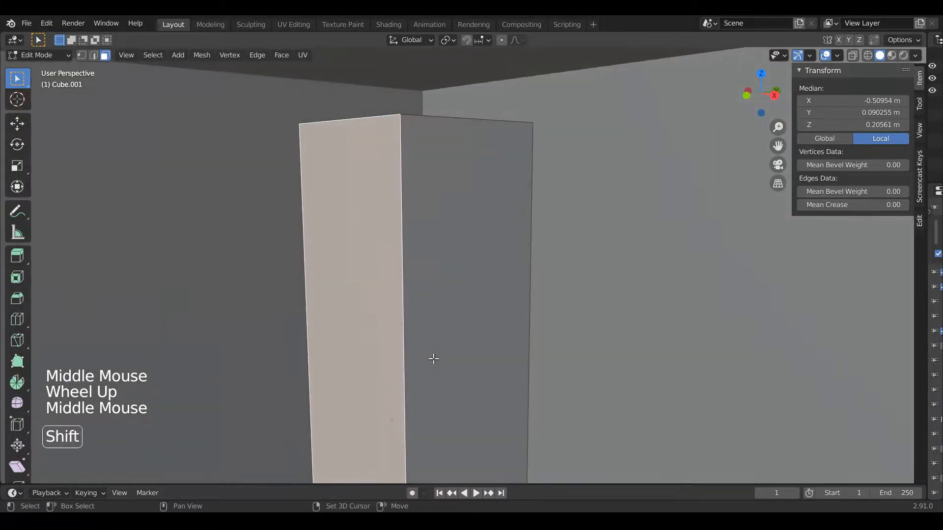
key(shift+d)
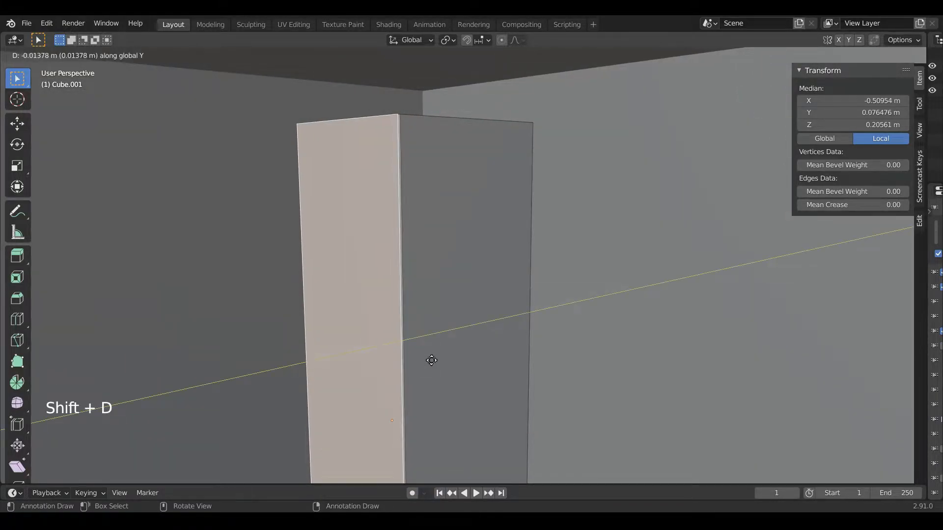
click(431, 360)
key(e)
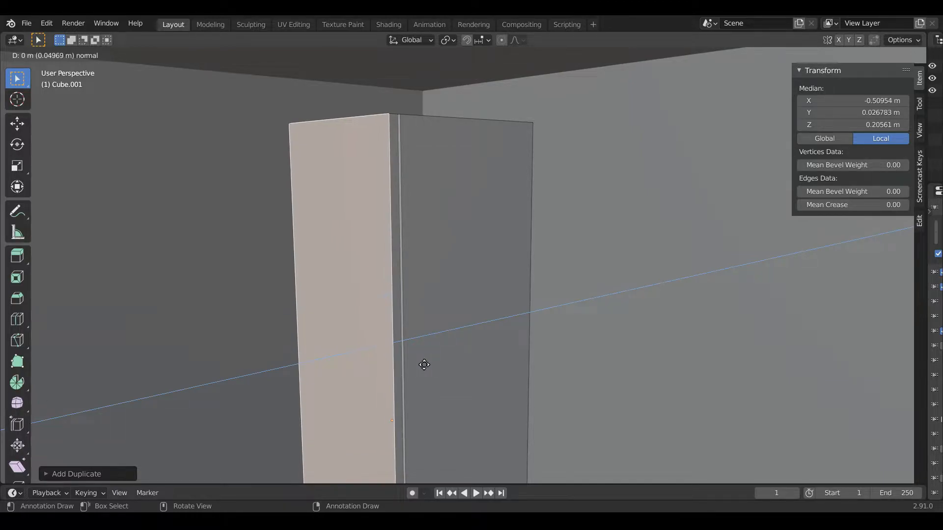
key(Tab)
scroll(423, 364, down, 2)
middle_drag(424, 365, 451, 385)
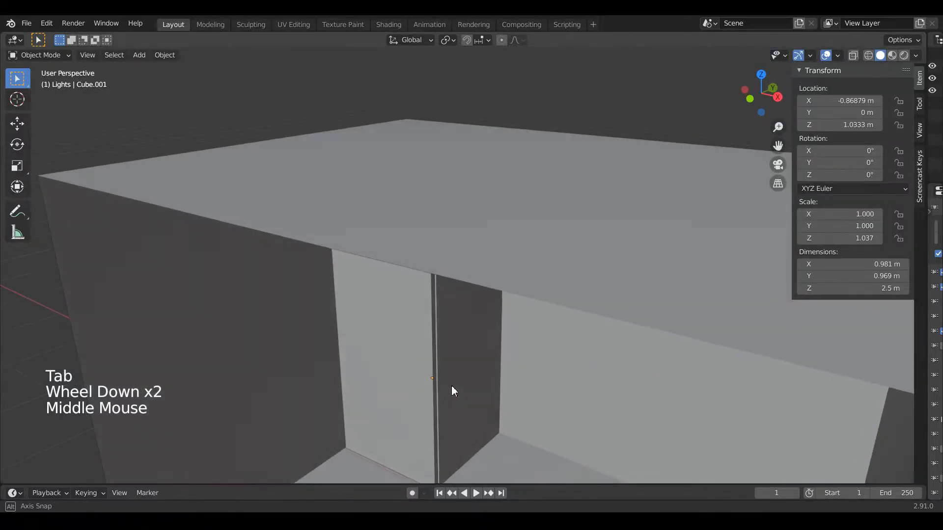
Preview the room in material preview shading and hide the transform properties
click(892, 55)
key(m)
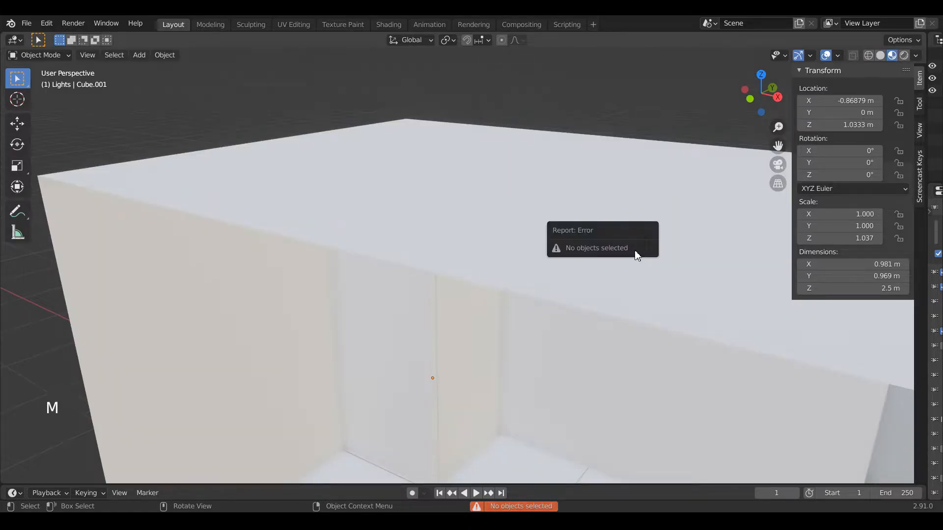
key(n)
middle_drag(712, 132, 639, 247)
middle_drag(638, 247, 631, 249)
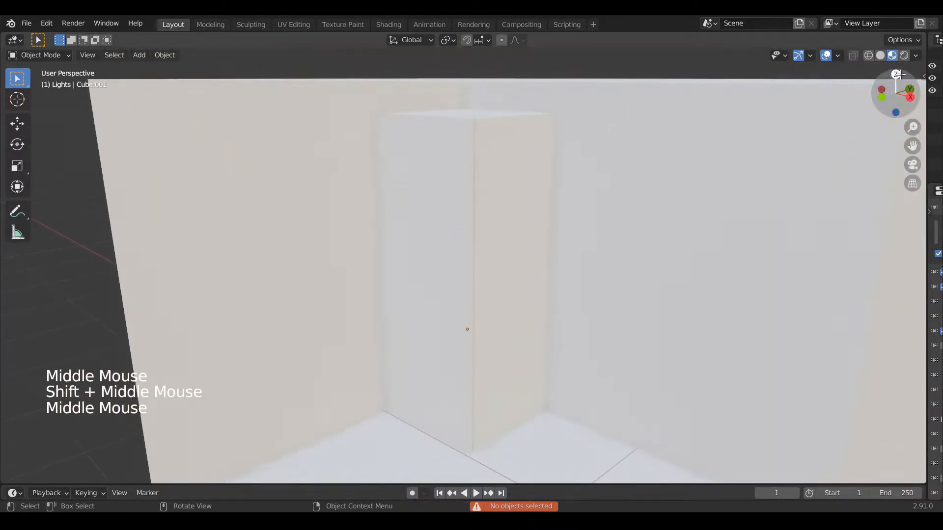
Switch to rendered shading and move the light along Y to the room's open front side
click(880, 55)
scroll(823, 116, down, 3)
middle_drag(823, 116, 747, 189)
scroll(746, 189, down, 3)
click(740, 67)
key(g)
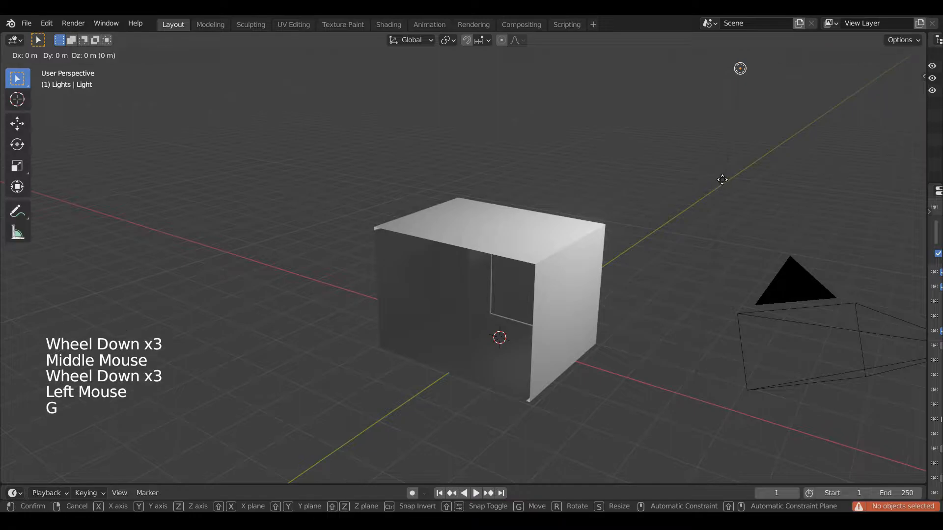
key(y)
click(488, 408)
scroll(516, 350, up, 6)
middle_drag(519, 348, 512, 328)
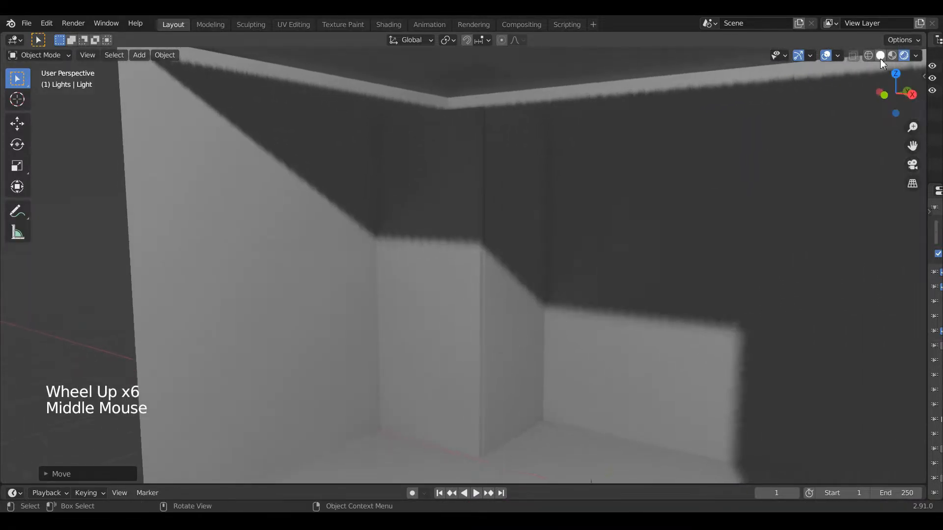
Return to solid shading with Cavity and Shadow enabled and the colour mode set to Material
click(880, 55)
click(916, 55)
click(850, 220)
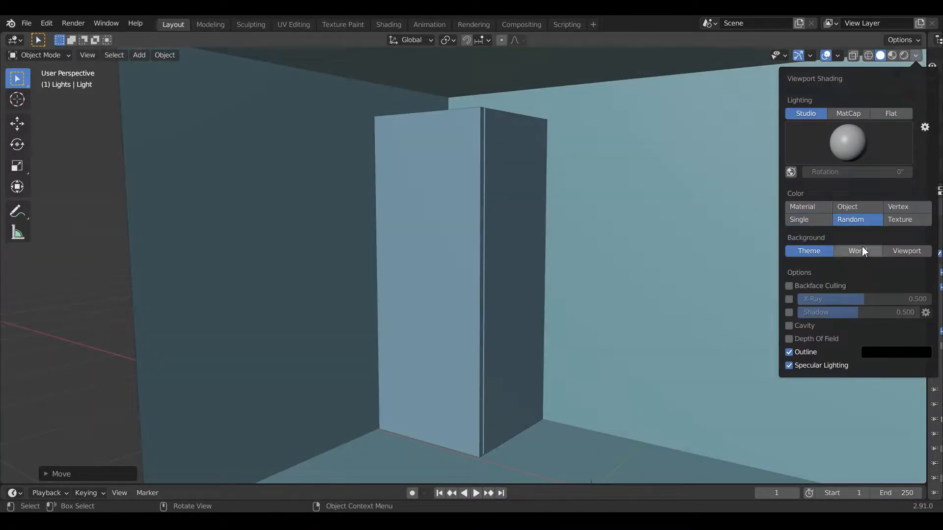
click(791, 327)
click(790, 313)
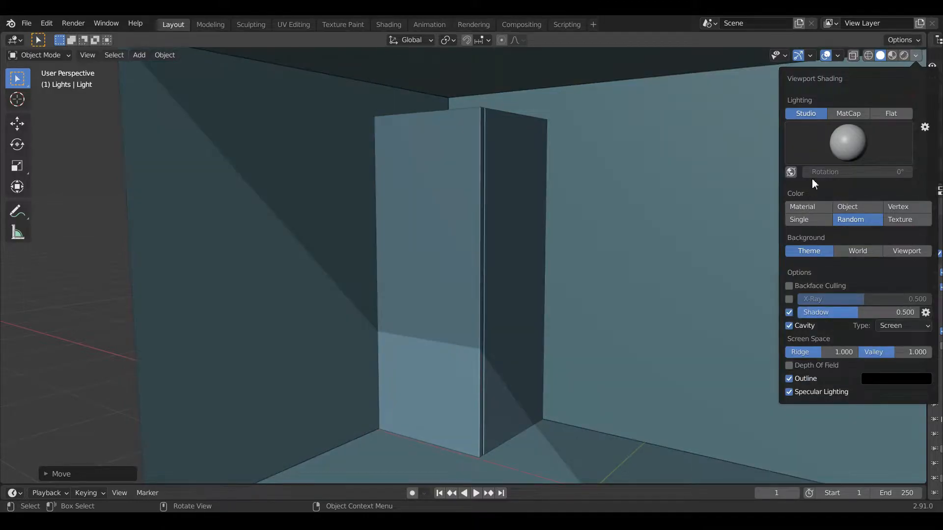
click(819, 209)
Select the whole linked door panel and adjust its gap to the wardrobe body in the right side view
scroll(512, 219, up, 3)
middle_drag(513, 219, 570, 215)
scroll(540, 223, up, 4)
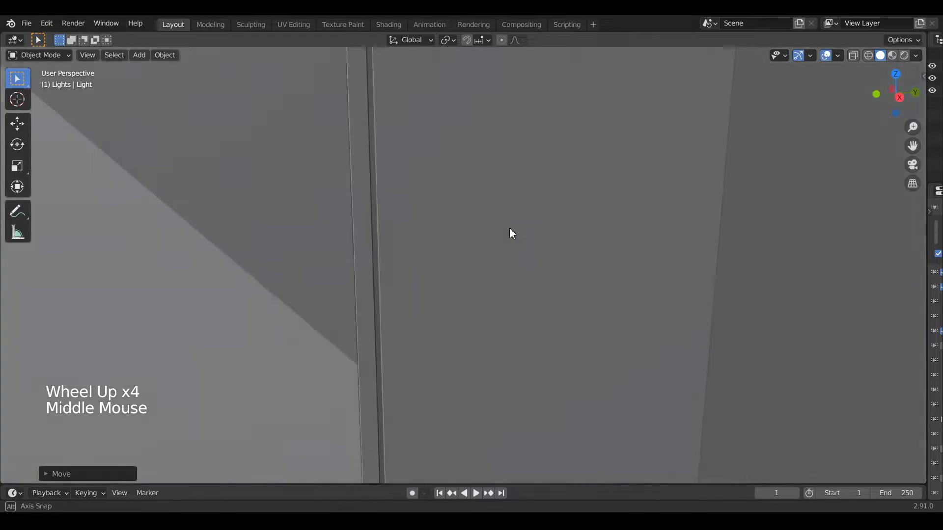
click(356, 269)
key(Tab)
click(361, 277)
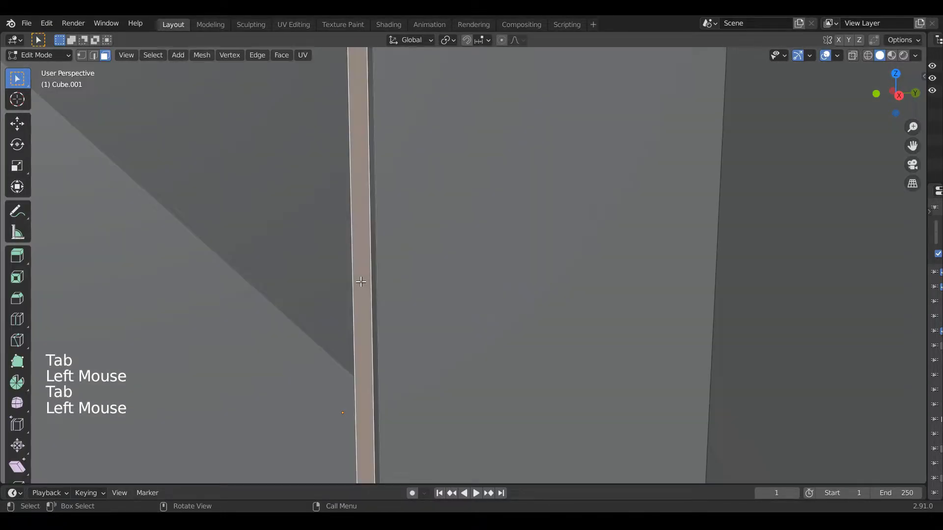
middle_drag(360, 277, 360, 280)
key(l)
key(KP_3)
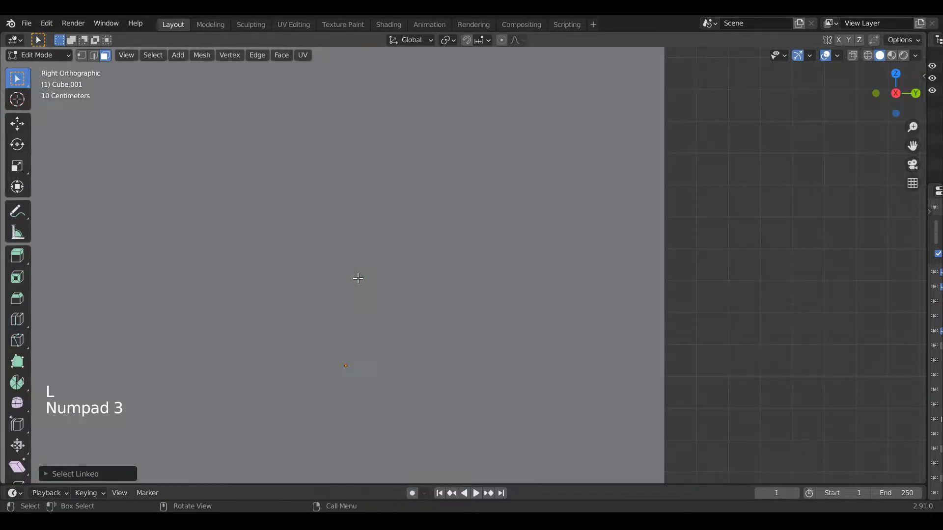
scroll(369, 261, up, 3)
shift+middle_drag(368, 261, 587, 280)
key(g)
key(Tab)
Set the wardrobe's origin to the centre of its geometry
scroll(468, 247, down, 3)
scroll(525, 268, down, 3)
scroll(525, 268, down, 2)
right_click(479, 231)
click(525, 245)
scroll(698, 274, down, 3)
click(653, 299)
scroll(628, 285, up, 5)
click(852, 57)
mouse_move(852, 57)
middle_down()
mouse_move(743, 141)
mouse_move(778, 157)
middle_up()
scroll(728, 191, down, 2)
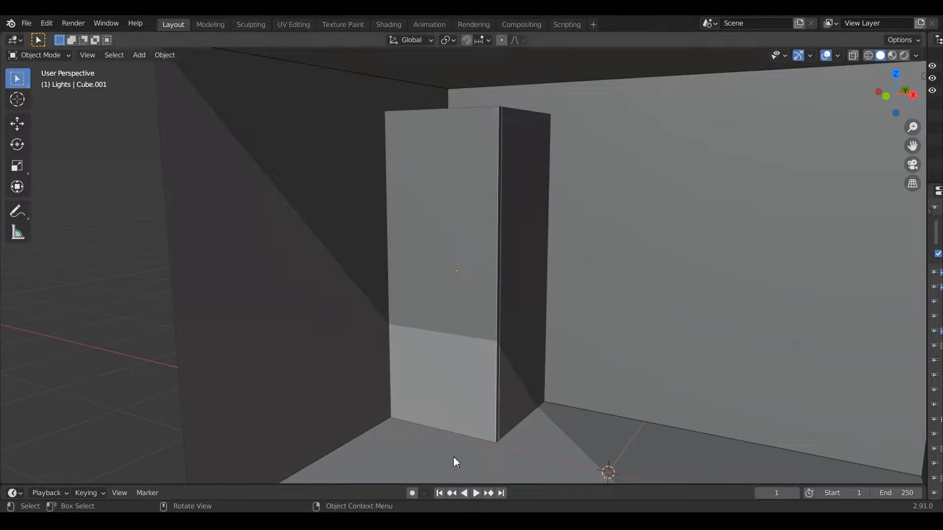
Raise the bottom vertices of the wardrobe along Z by about 0.2 m to lift its underside off the floor
middle_drag(411, 473, 457, 358)
click(456, 357)
key(Tab)
key(KP_1)
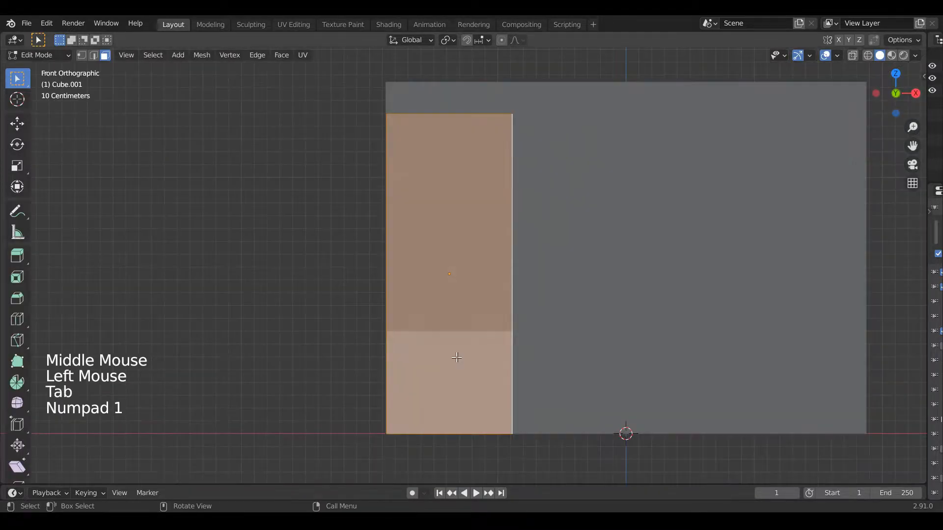
click(853, 55)
key(1)
drag(364, 414, 569, 473)
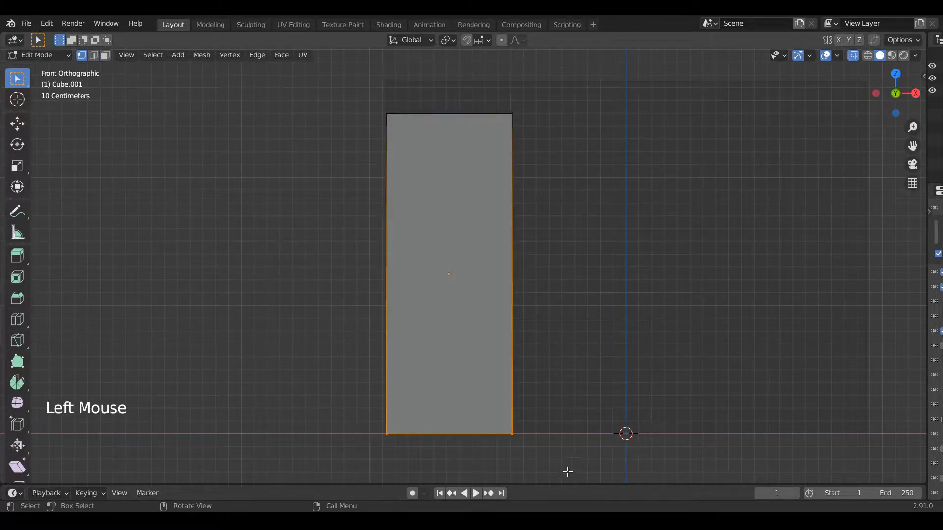
key(g)
key(z)
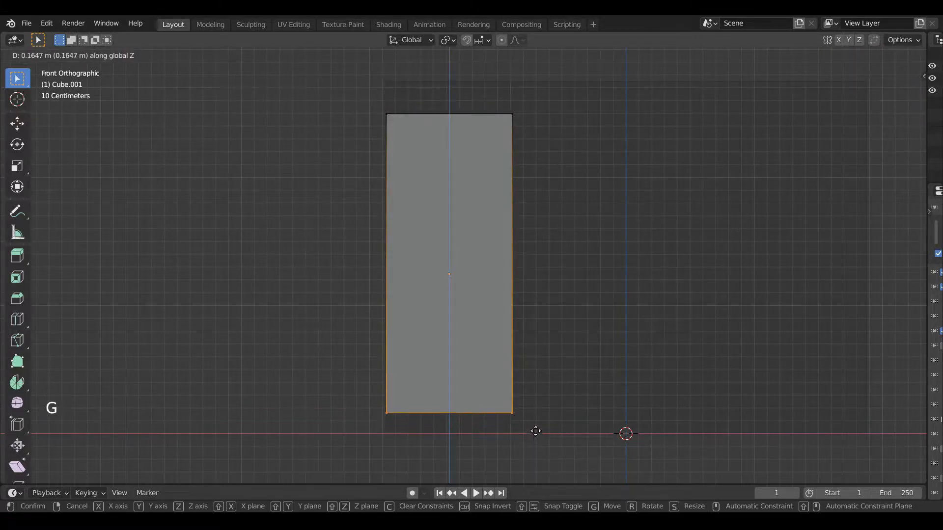
click(537, 426)
middle_drag(550, 415, 483, 426)
key(Tab)
click(852, 56)
Duplicate the wardrobe's bottom face slightly below the body and scale the copy in X and Y to about 0.9
shift+middle_drag(674, 232, 648, 230)
middle_drag(649, 230, 216, 476)
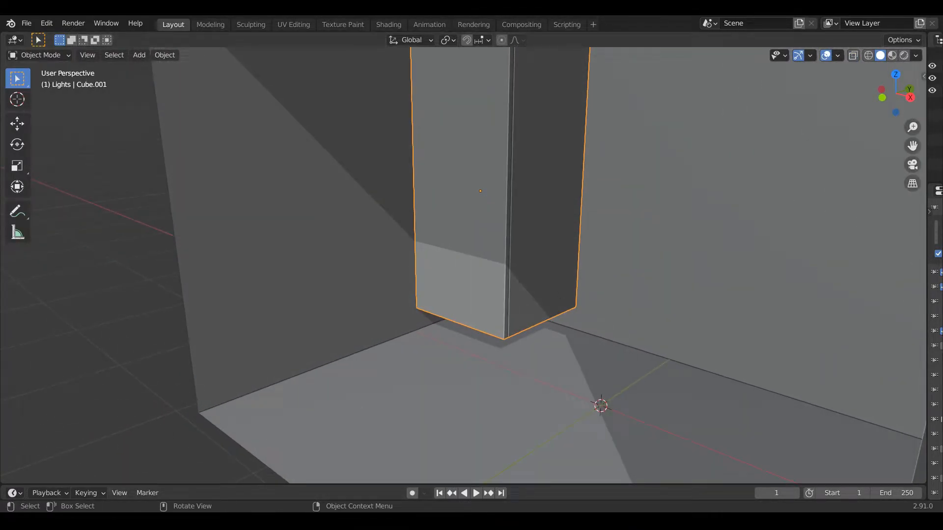
scroll(579, 346, up, 4)
key(Tab)
middle_drag(579, 345, 623, 432)
double_click(564, 406)
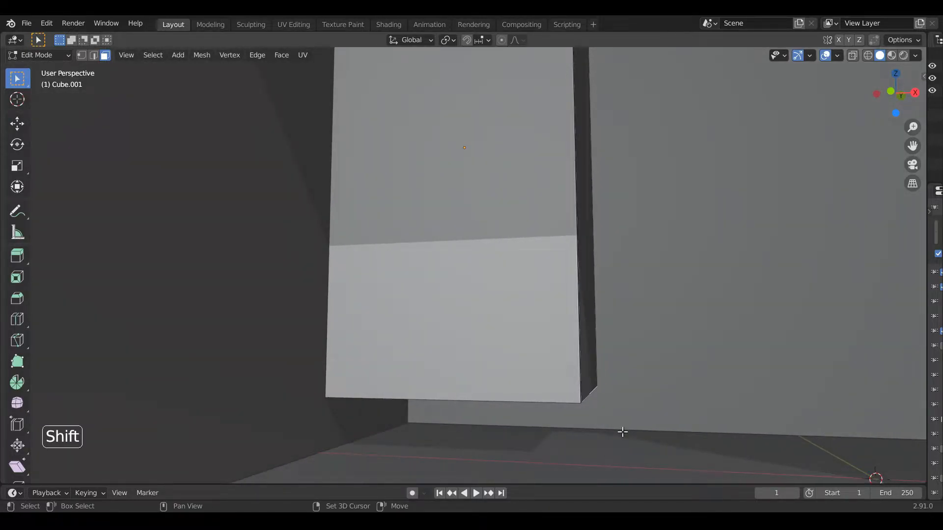
key(shift+d)
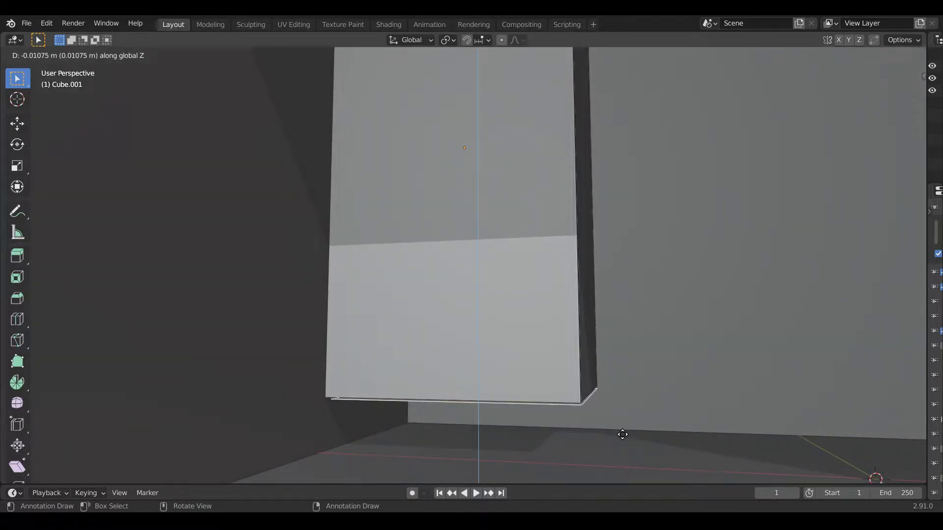
click(622, 434)
key(s)
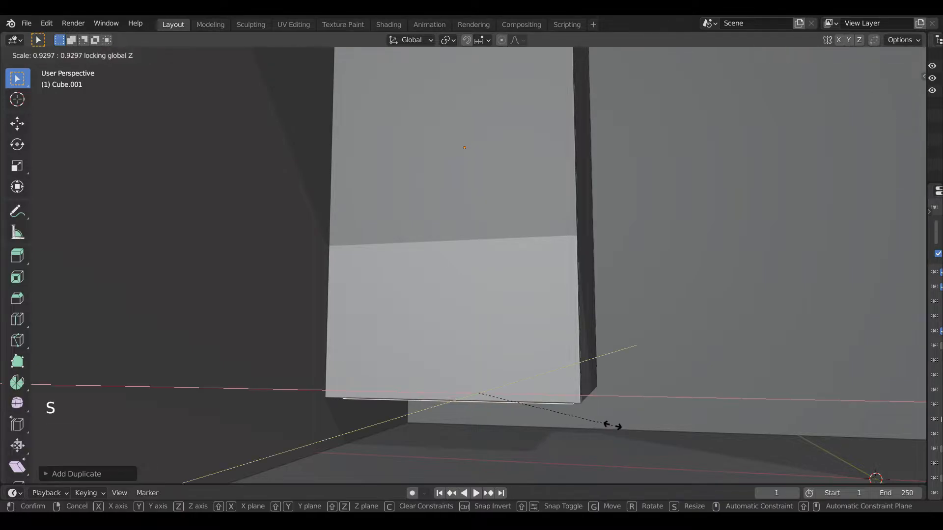
click(610, 426)
middle_drag(610, 425, 629, 374)
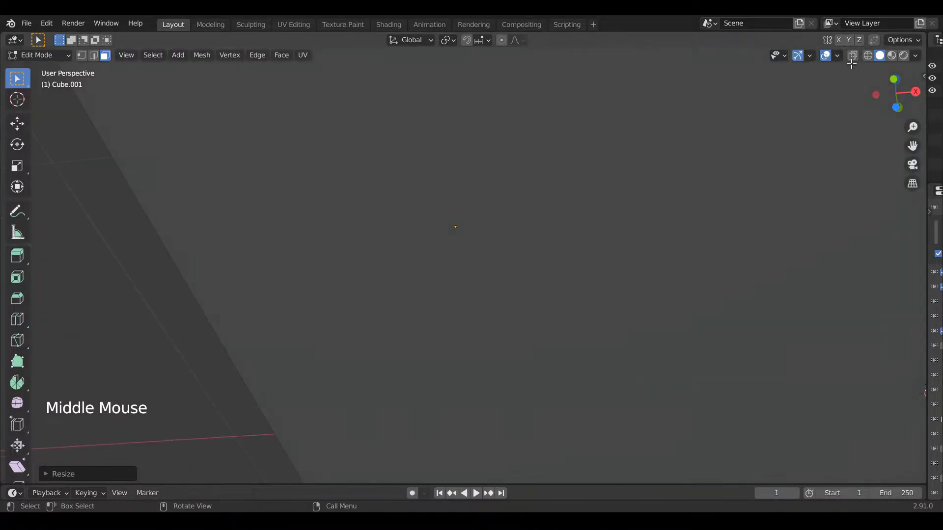
Move the duplicated face in X and Y so it lines up with the wardrobe's back wall-side corner
click(852, 56)
scroll(577, 402, down, 1)
middle_drag(576, 402, 579, 340)
shift+scroll(580, 339, down, 1)
key(KP_7)
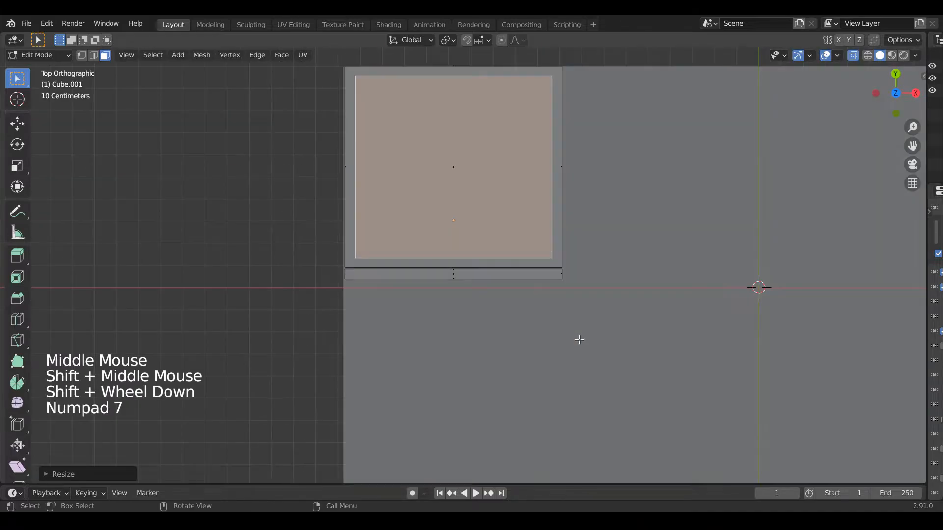
key(g)
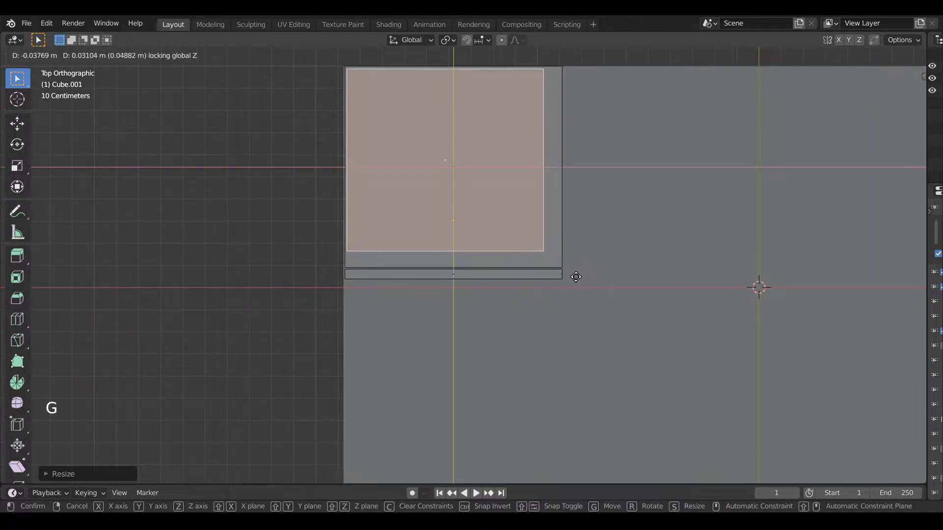
click(576, 275)
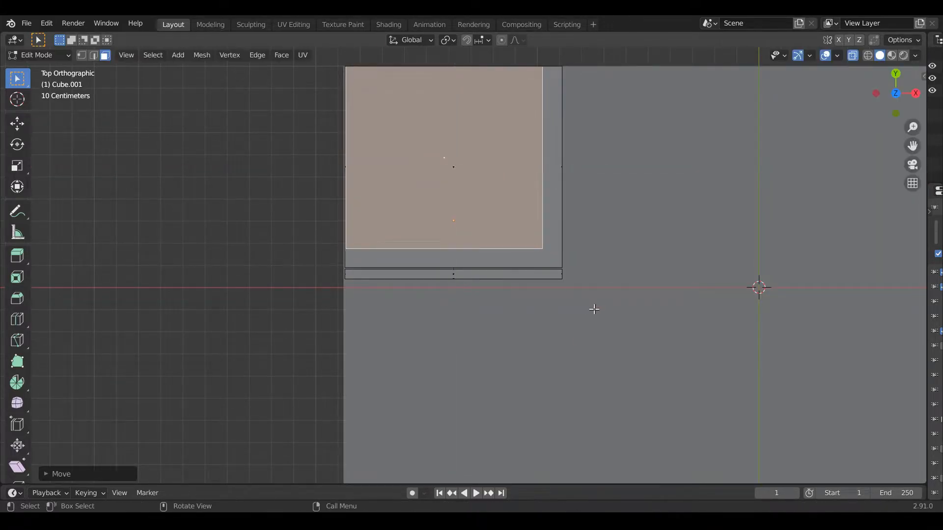
Align the duplicated face with the wardrobe's underside and extrude it down to the floor as a recessed plinth
key(KP_1)
scroll(593, 310, down, 1)
shift+middle_drag(583, 349, 592, 301)
key(g)
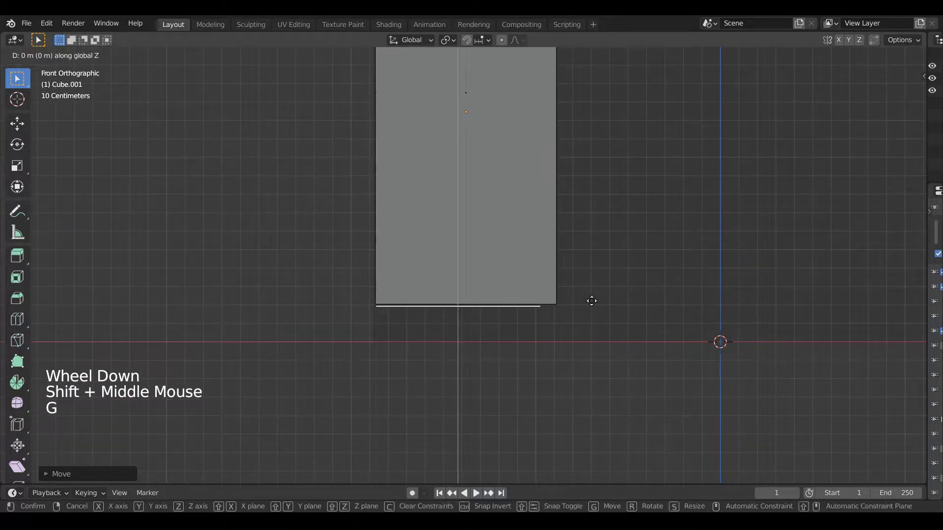
click(589, 299)
key(e)
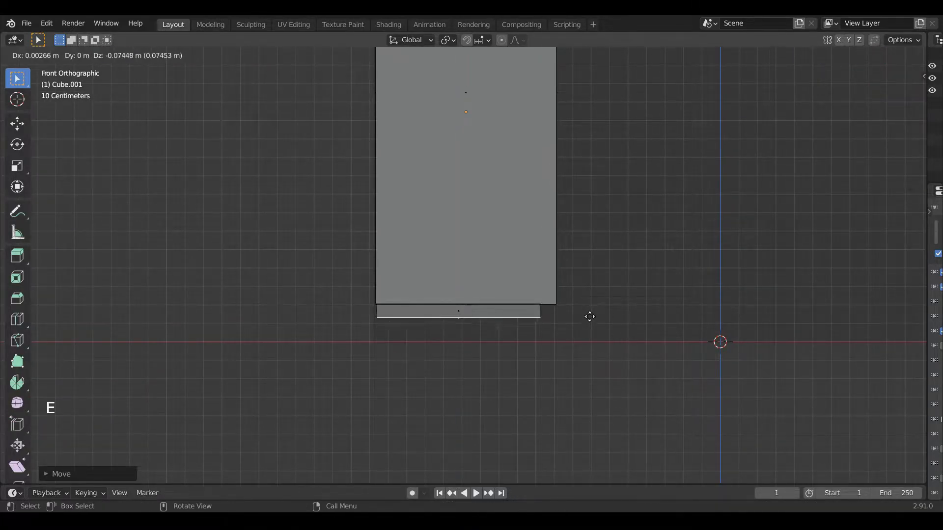
click(582, 340)
key(Tab)
scroll(582, 340, down, 2)
middle_drag(582, 340, 581, 347)
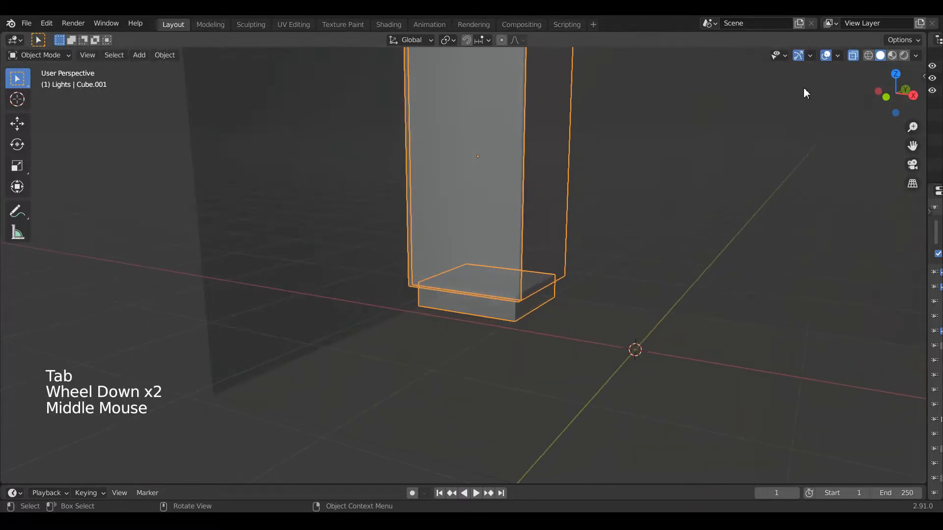
click(564, 211)
scroll(617, 276, up, 3)
shift+middle_drag(653, 213, 610, 240)
scroll(609, 327, down, 4)
scroll(607, 286, up, 3)
scroll(589, 282, down, 3)
Add a cube for the door handle and scale it down evenly to about 0.47 m
key(shift+a)
mouse_move(520, 269)
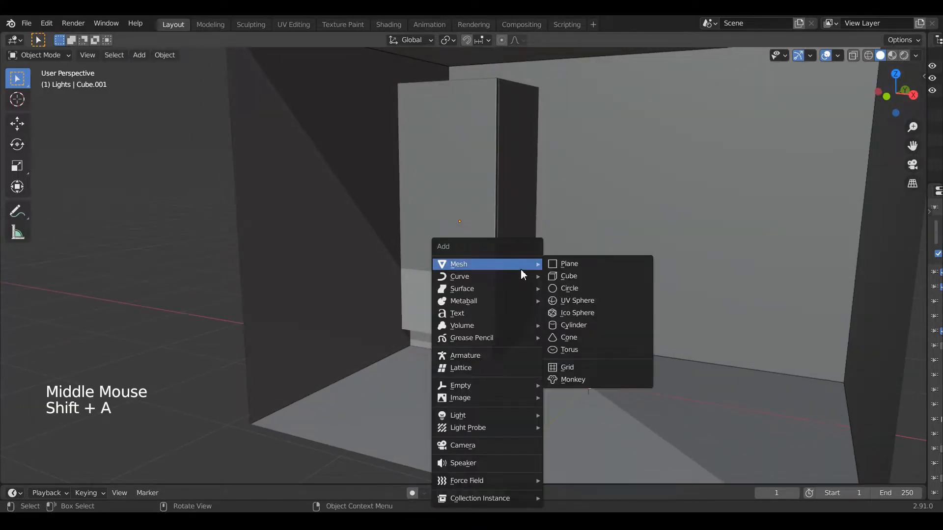
click(574, 280)
scroll(677, 309, down, 2)
middle_drag(687, 313, 695, 317)
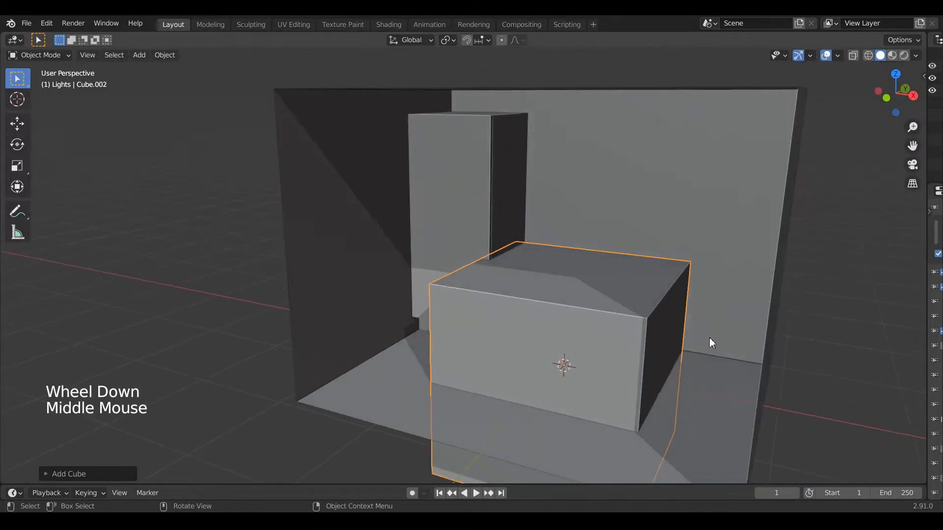
key(s)
click(630, 361)
Move the handle cube about 1.4 m up along Z and about 1.2 m along negative X, over the wardrobe door
key(KP_1)
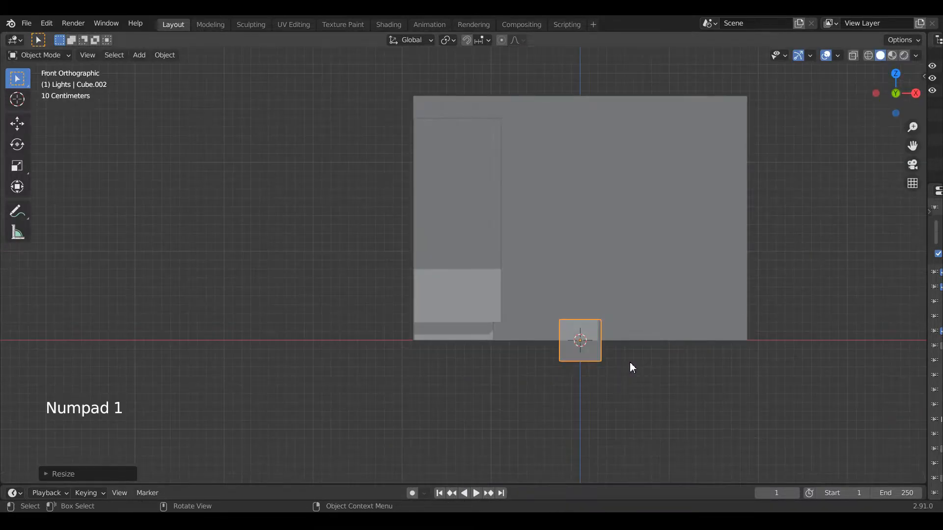
key(g)
key(g)
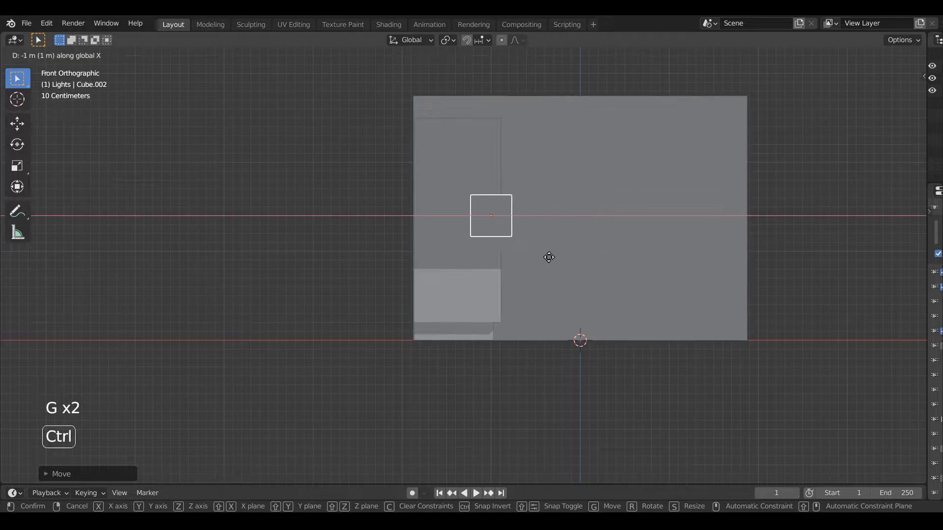
click(535, 257)
scroll(578, 246, up, 6)
shift+middle_drag(585, 260, 609, 299)
Scale the handle cube down along X and Y into a thin upright bar about 0.03 m thick
key(s)
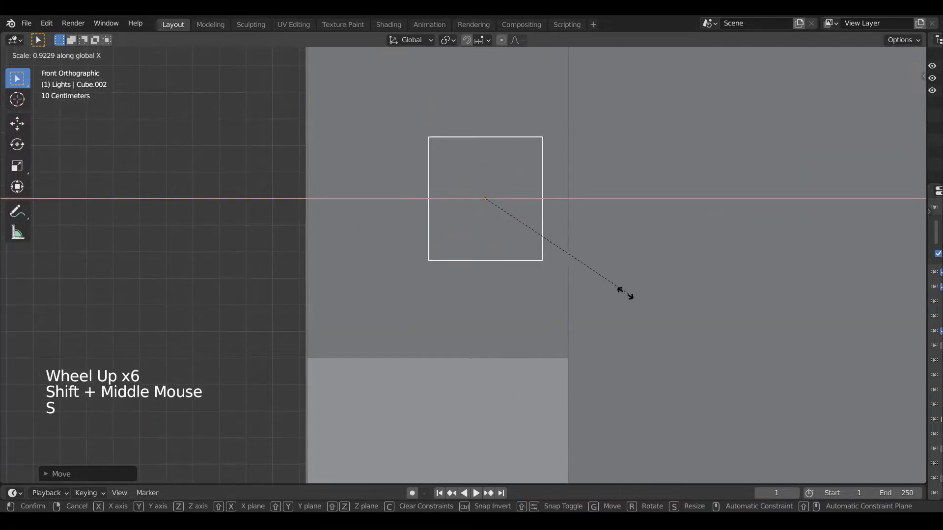
click(486, 211)
key(KP_3)
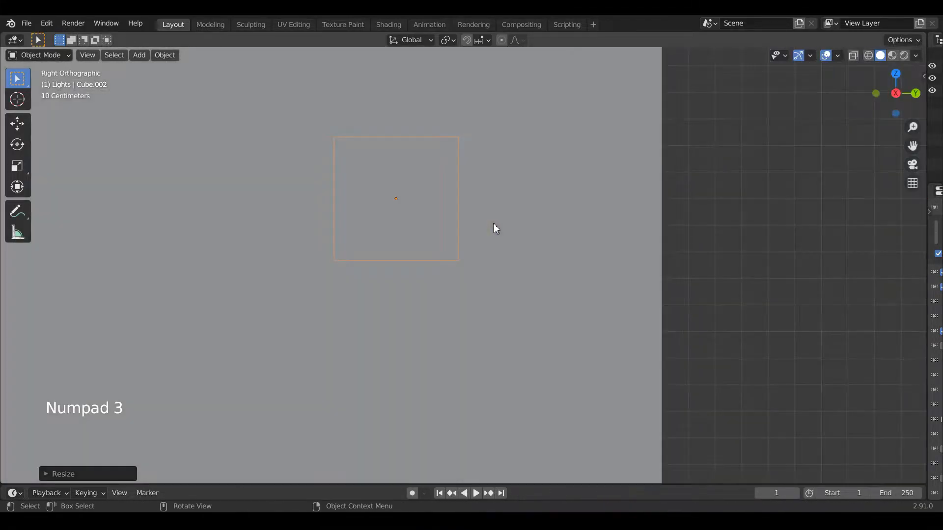
click(630, 223)
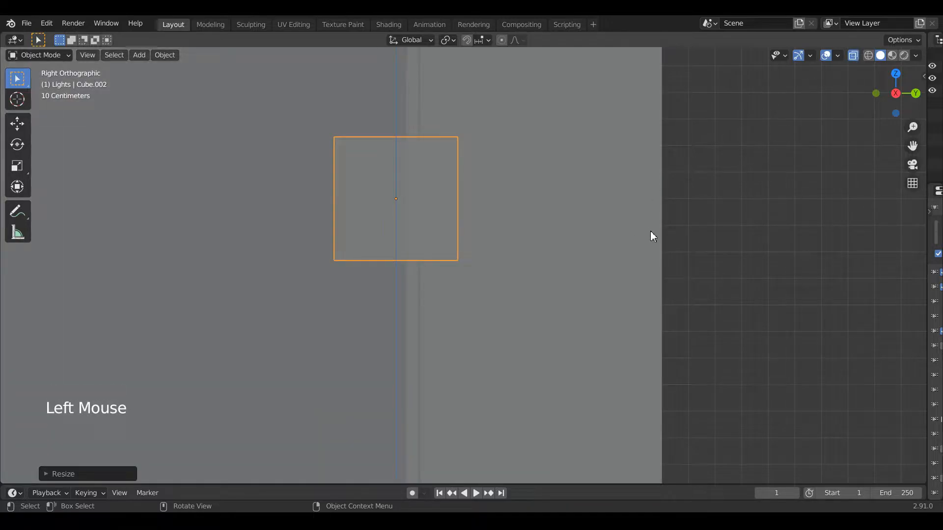
key(s)
key(y)
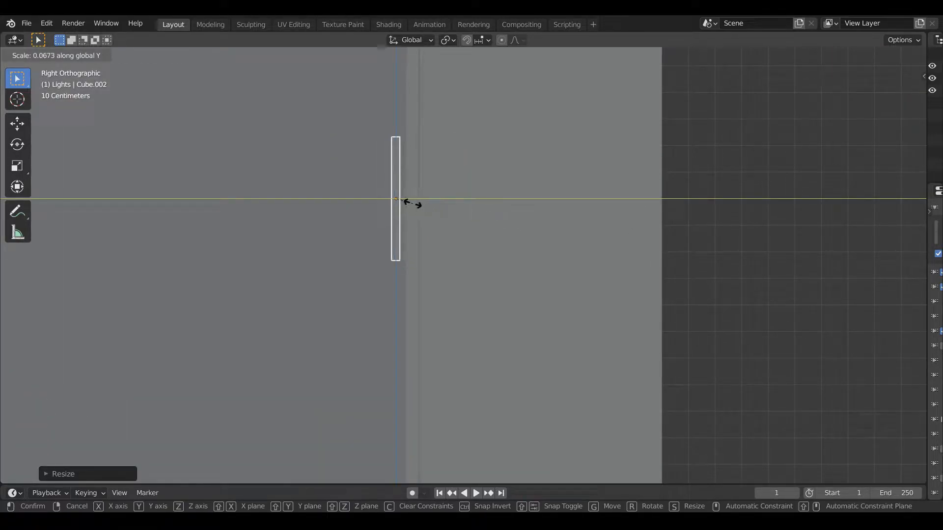
click(411, 203)
Move the handle bar along X close to the door's opening edge and lengthen it to about 0.53 m
middle_drag(412, 203, 607, 279)
key(KP_1)
scroll(285, 463, down, 1)
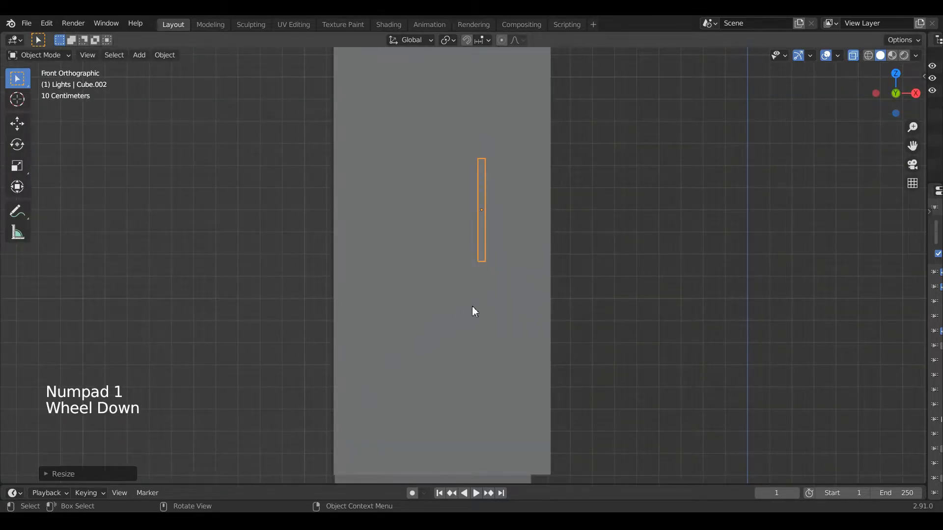
key(g)
key(x)
click(512, 306)
scroll(510, 309, down, 2)
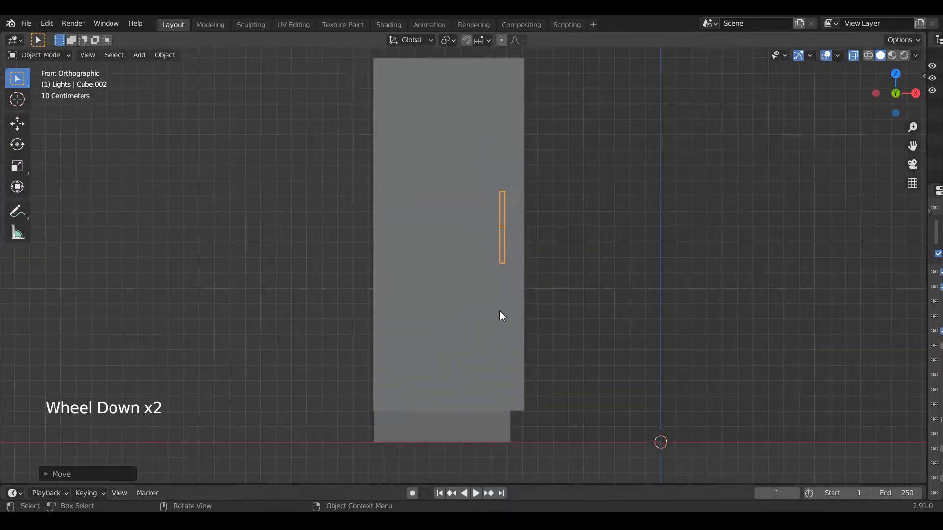
scroll(528, 311, up, 1)
key(s)
click(590, 288)
Add two loop cuts across the handle bar and scale them apart along Z by about 2.64, close to its ends
key(Tab)
middle_drag(591, 287, 475, 311)
scroll(494, 320, up, 3)
key(KP_3)
shift+middle_drag(419, 199, 444, 227)
scroll(430, 248, up, 1)
key(Tab)
key(Tab)
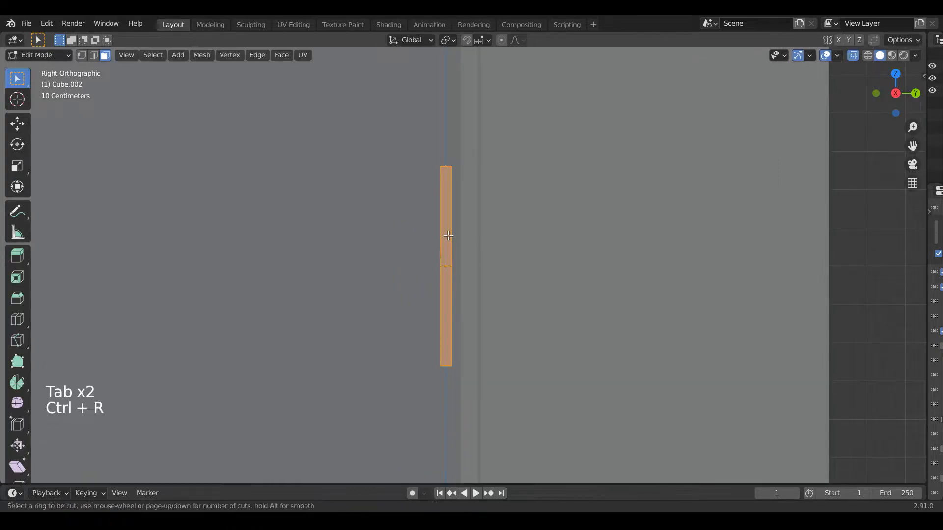
scroll(448, 236, up, 1)
click(448, 236)
right_click(447, 231)
key(s)
key(z)
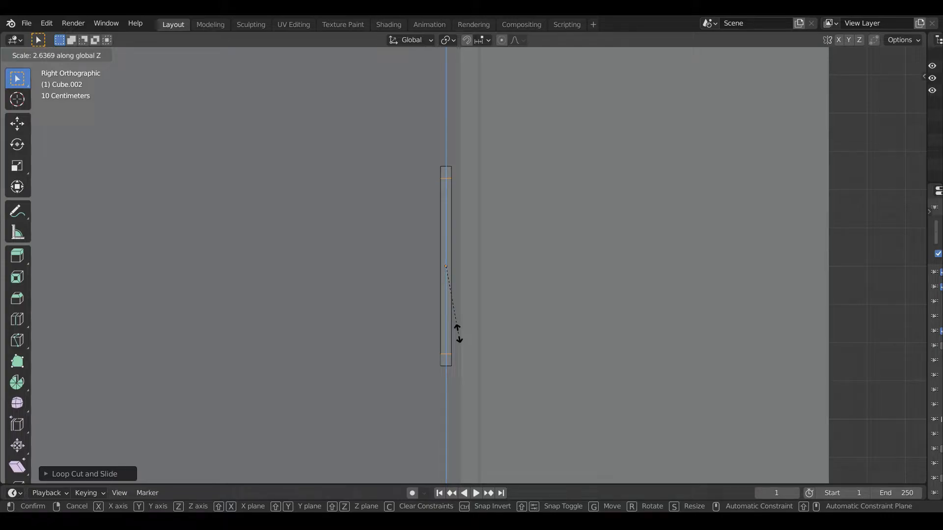
click(458, 332)
Extrude the two door-facing end faces of the handle about 0.036 m into the door as mounting legs
middle_drag(458, 245, 428, 249)
key(3)
scroll(371, 199, up, 2)
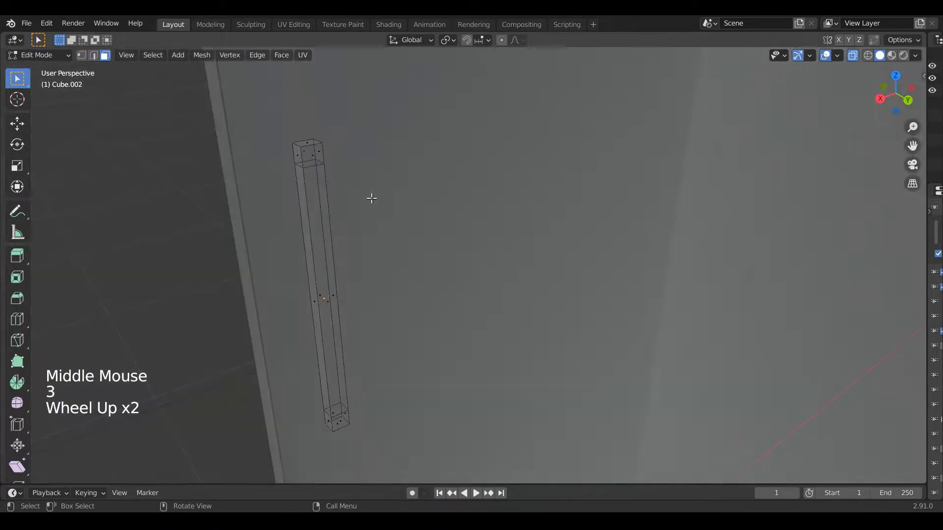
click(313, 159)
shift+click(344, 422)
middle_drag(375, 444, 448, 387)
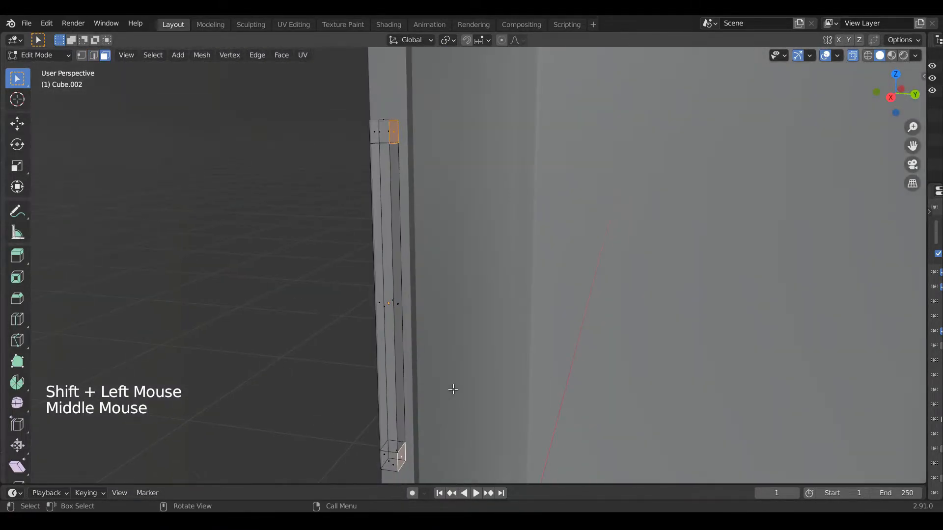
key(KP_1)
key(KP_3)
key(e)
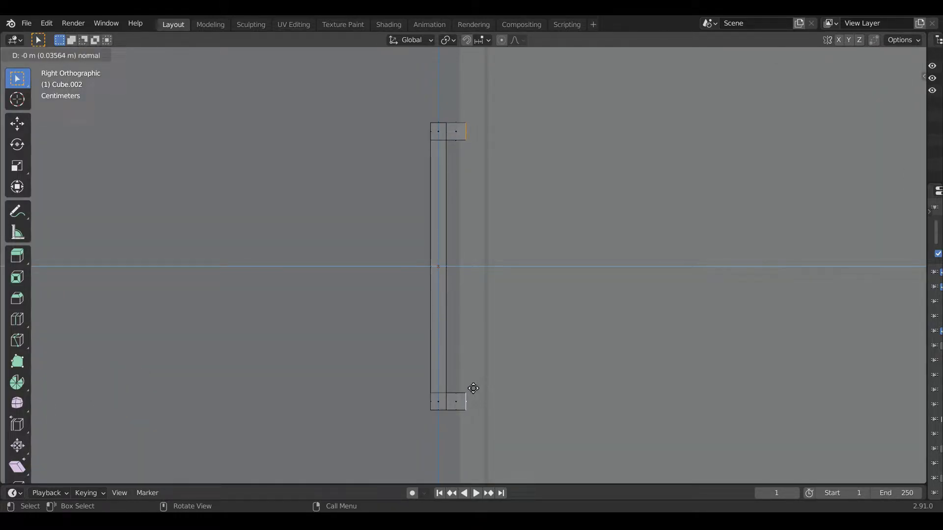
click(473, 388)
Move the handle's grip bar farther away from the door, then return to opaque shading in Object Mode
key(1)
drag(412, 97, 452, 422)
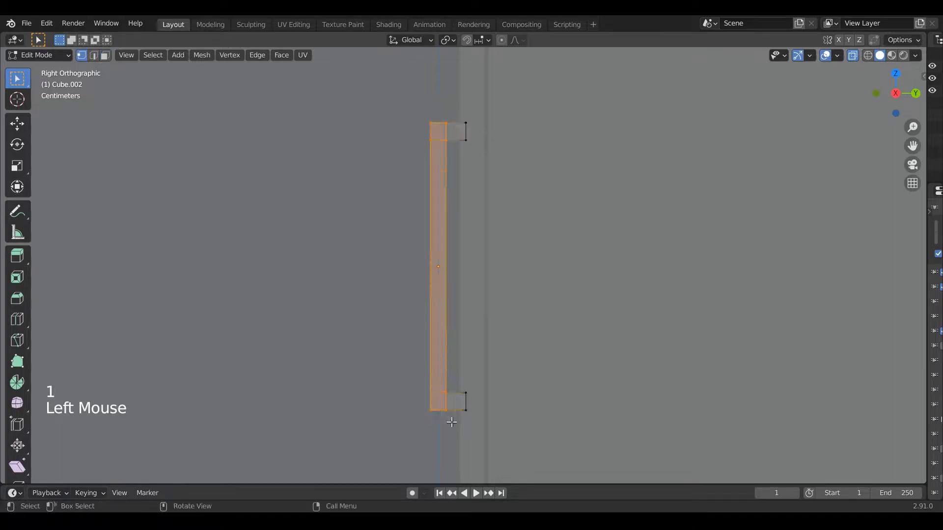
key(g)
click(436, 423)
key(Tab)
scroll(456, 393, down, 2)
scroll(453, 389, down, 1)
middle_drag(453, 389, 547, 402)
scroll(547, 402, down, 2)
click(853, 56)
scroll(540, 196, down, 2)
click(17, 318)
Set the door handle's origin to the centre of its geometry and deselect it
scroll(484, 248, up, 4)
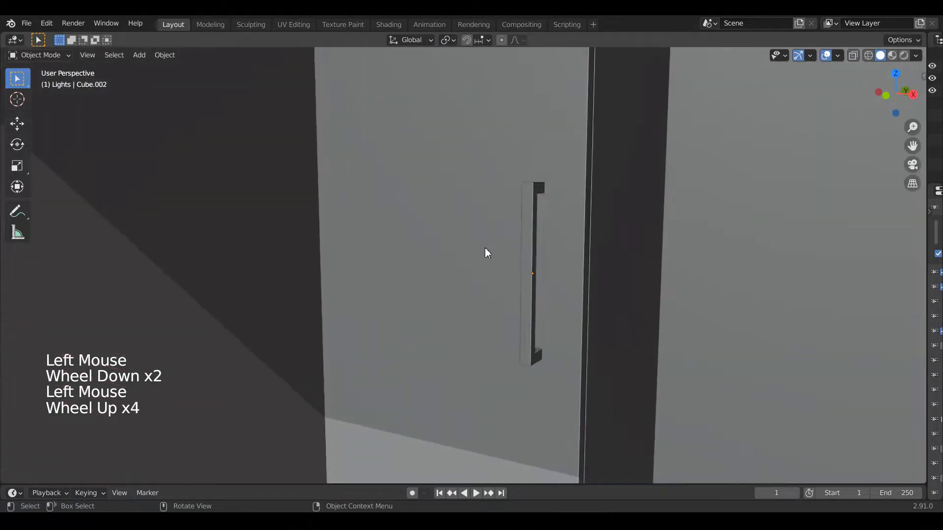
middle_drag(485, 249, 506, 265)
scroll(561, 290, up, 2)
middle_drag(562, 290, 444, 279)
scroll(605, 281, down, 4)
scroll(605, 281, down, 2)
click(489, 282)
right_click(488, 282)
mouse_move(491, 279)
click(538, 292)
scroll(540, 293, up, 4)
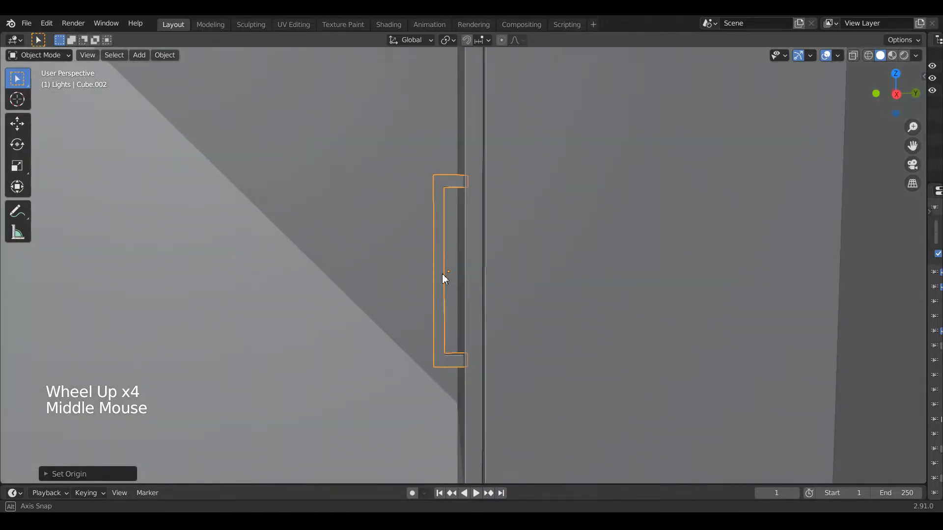
scroll(517, 296, down, 3)
scroll(517, 296, down, 2)
middle_drag(516, 296, 499, 291)
click(169, 472)
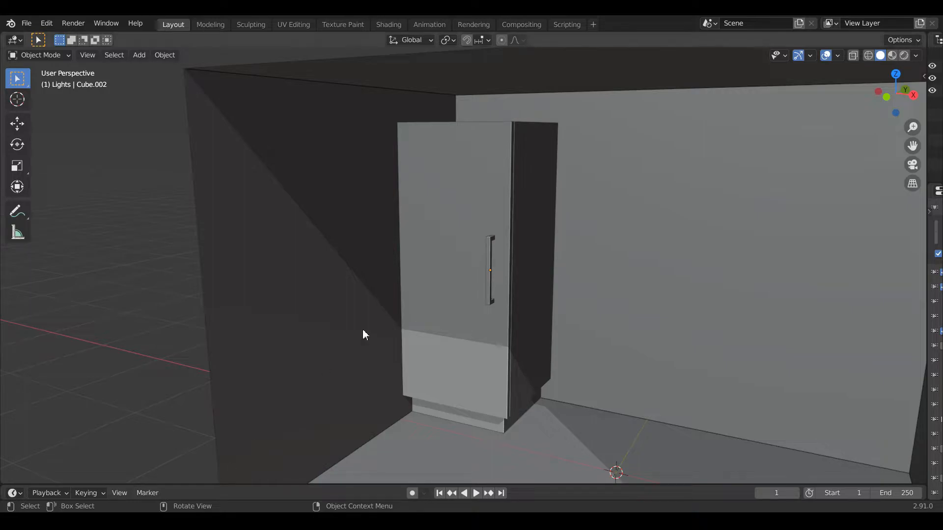
Add a cube for the wall shelf and flatten it along Y into a shallow upright slab
scroll(322, 363, down, 2)
middle_drag(323, 364, 429, 329)
key(KP_1)
key(shift+a)
mouse_move(472, 263)
click(576, 275)
middle_drag(633, 340, 621, 381)
scroll(622, 381, down, 2)
key(s)
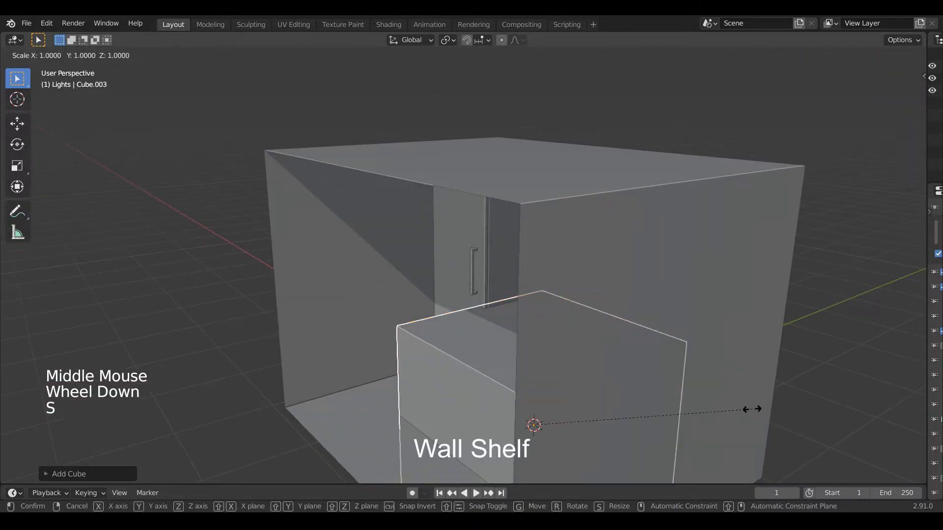
key(y)
click(553, 426)
key(KP_1)
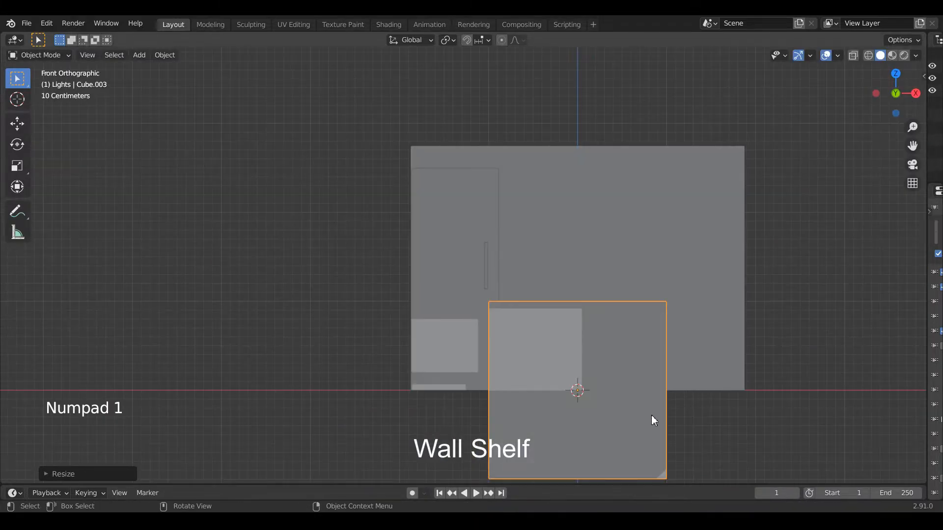
Raise the wall-shelf slab until its top lines up with the wardrobe's top, and move its bottom face up about 0.82 m
key(g)
click(644, 280)
scroll(703, 332, up, 3)
key(Tab)
middle_drag(705, 330, 672, 398)
click(673, 399)
key(3)
click(671, 398)
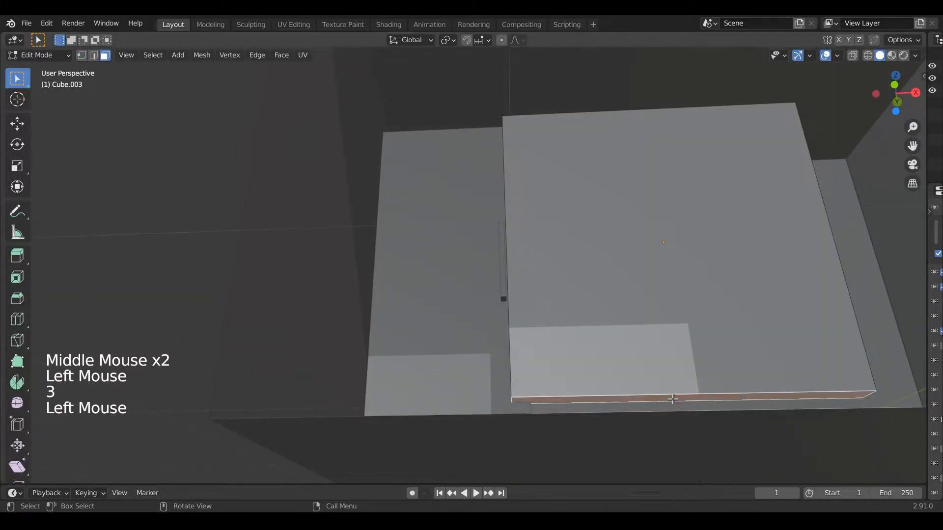
key(KP_1)
key(g)
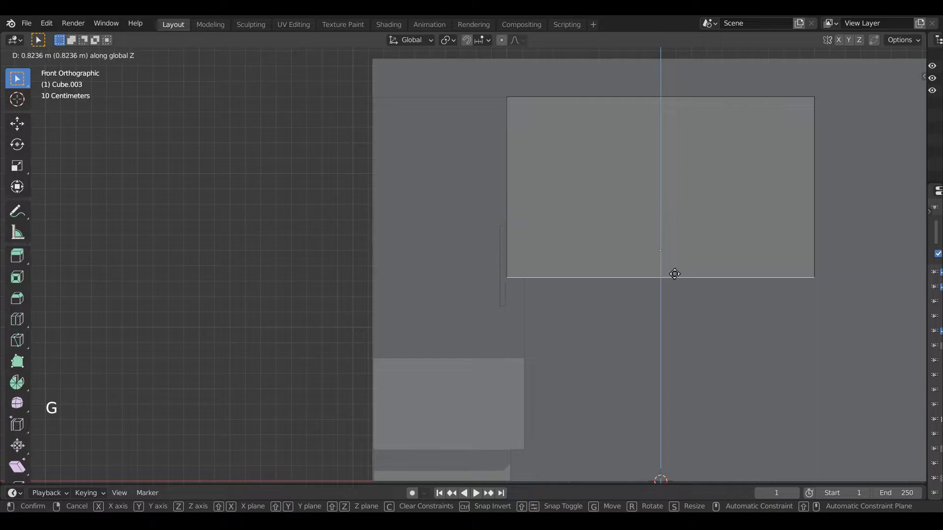
click(673, 275)
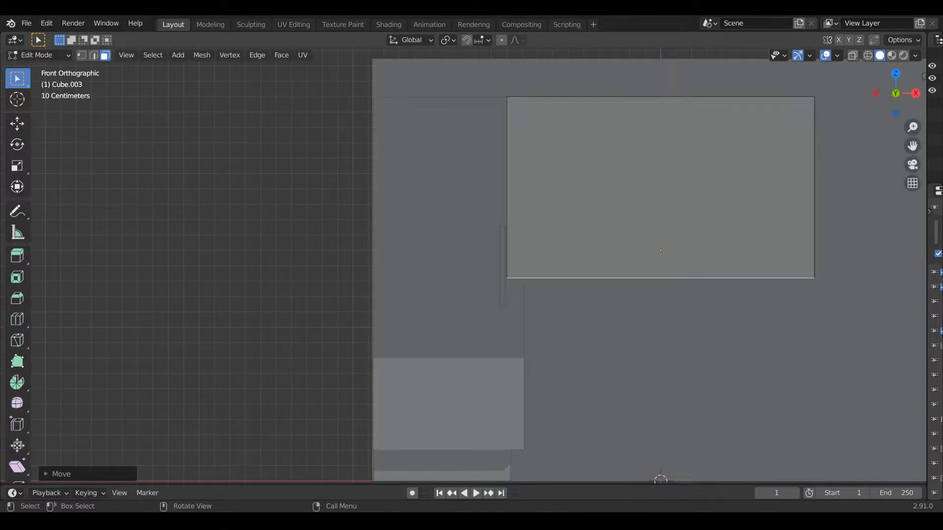
Narrow the wardrobe by moving all its vertices on the shelf side along X toward the wall
scroll(727, 290, down, 2)
key(Tab)
click(488, 340)
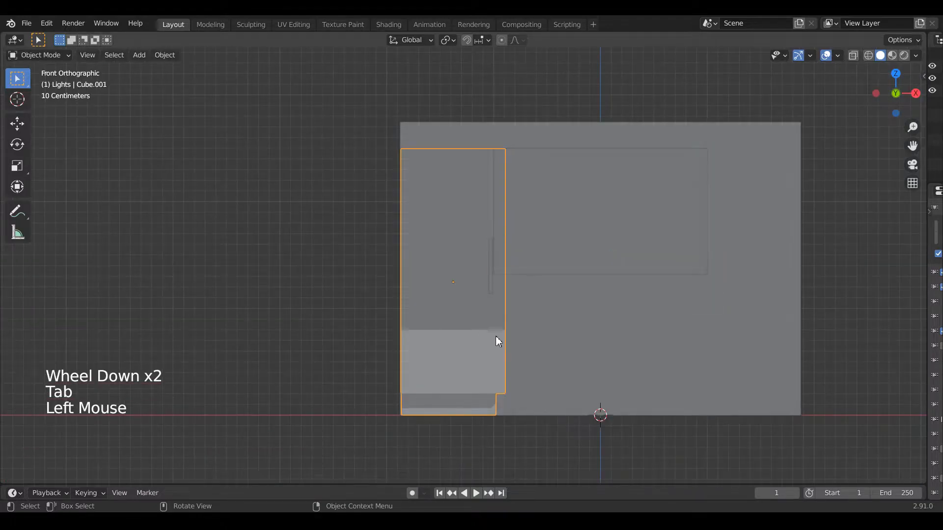
middle_drag(488, 340, 503, 346)
key(KP_1)
key(Tab)
key(1)
click(853, 58)
drag(472, 134, 555, 412)
key(g)
key(x)
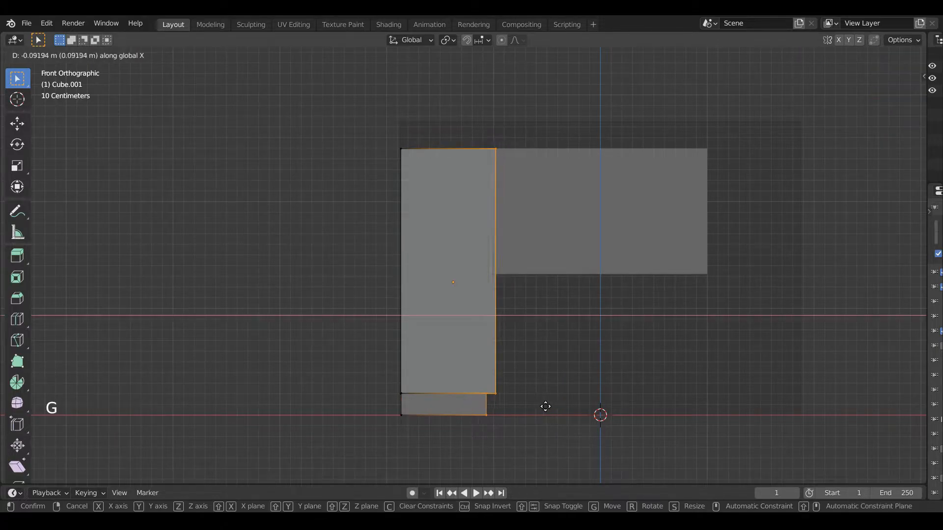
click(539, 406)
Reduce the wardrobe's depth by moving its front vertices, door and plinth included, about 0.12 m back along Y
key(KP_3)
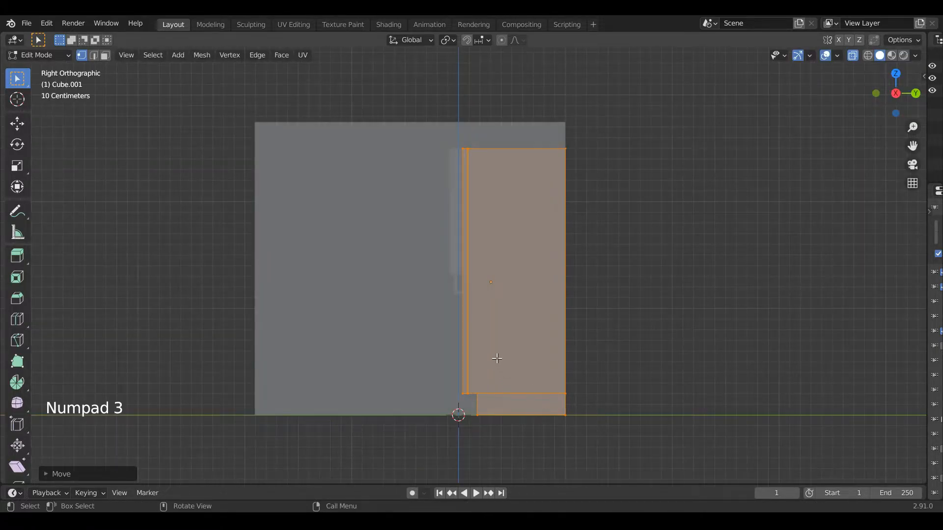
key(a)
key(a)
key(a)
drag(438, 147, 535, 444)
key(g)
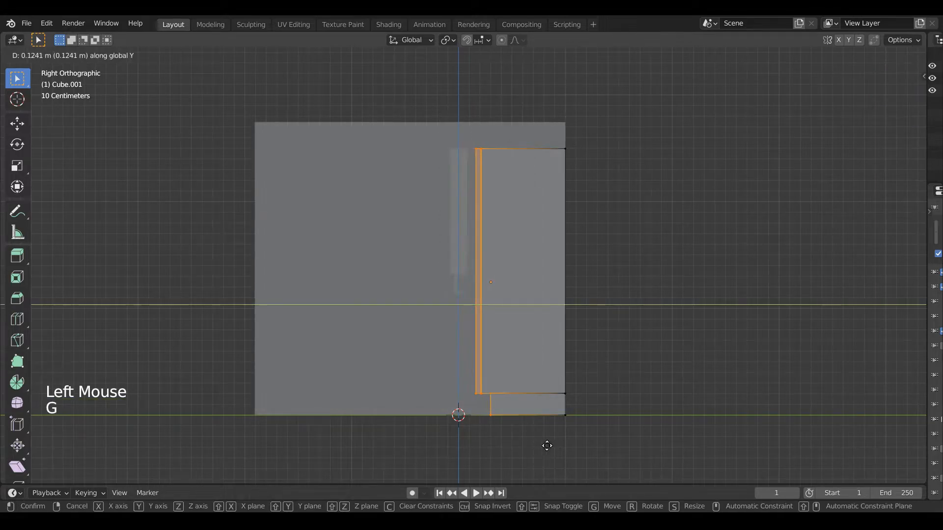
click(547, 445)
key(KP_7)
scroll(542, 342, up, 4)
shift+middle_drag(542, 342, 538, 247)
key(Tab)
scroll(570, 310, down, 5)
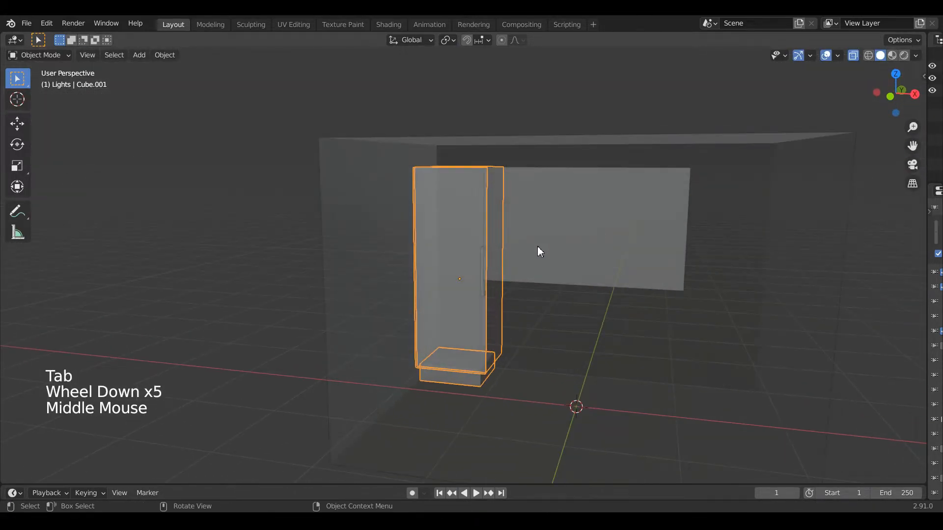
Shift the door handle along X so it sits inside the edge of the narrowed wardrobe door
click(853, 56)
scroll(558, 297, up, 6)
middle_drag(558, 297, 505, 345)
click(497, 344)
key(KP_1)
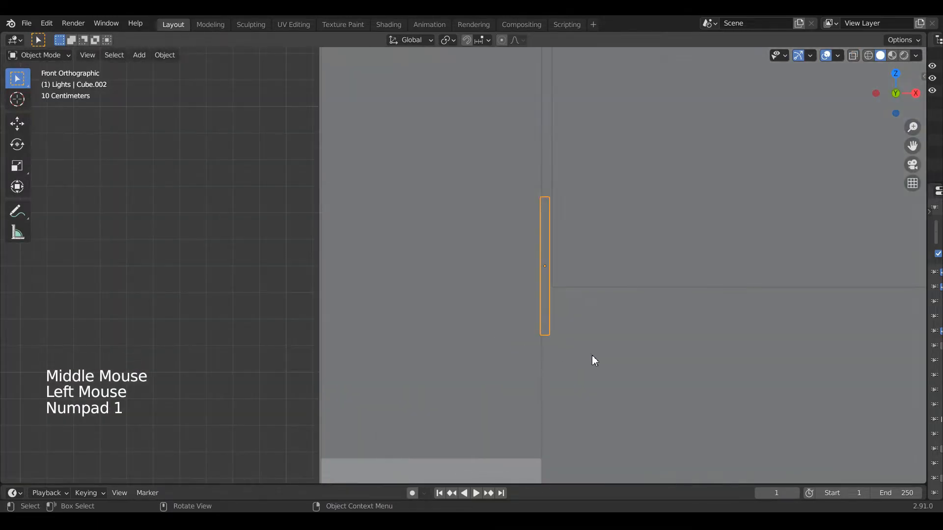
key(g)
click(558, 355)
Move the door handle along Y until its mounting legs meet the front of the wardrobe door
scroll(558, 354, down, 2)
middle_drag(557, 354, 455, 339)
key(KP_3)
click(854, 56)
key(g)
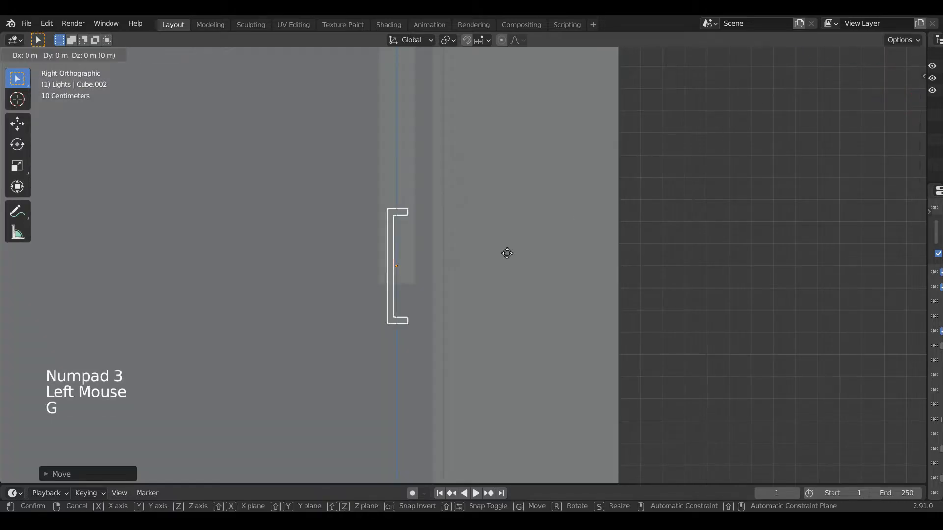
key(Tab)
key(Tab)
click(639, 258)
scroll(645, 259, down, 4)
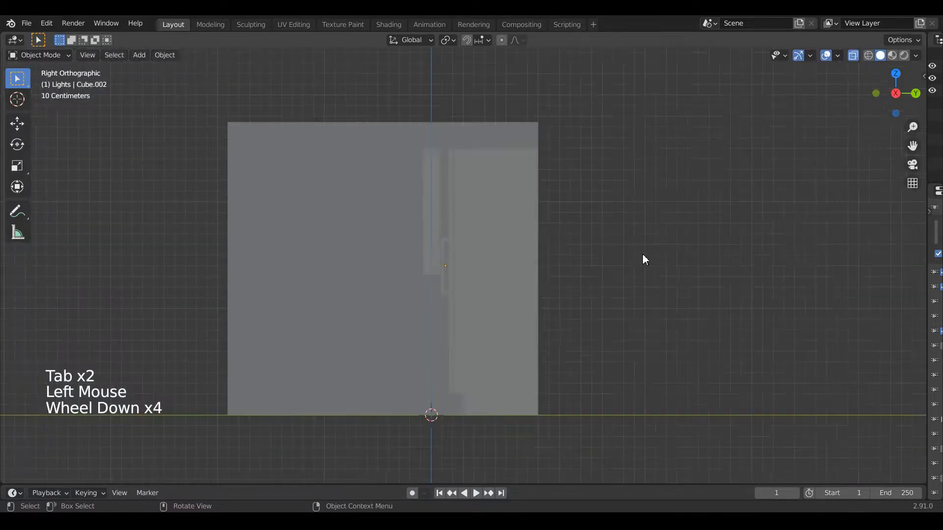
Move the wall-shelf slab along Y until its back sits flush against the room's rear wall
middle_drag(644, 259, 681, 239)
click(681, 239)
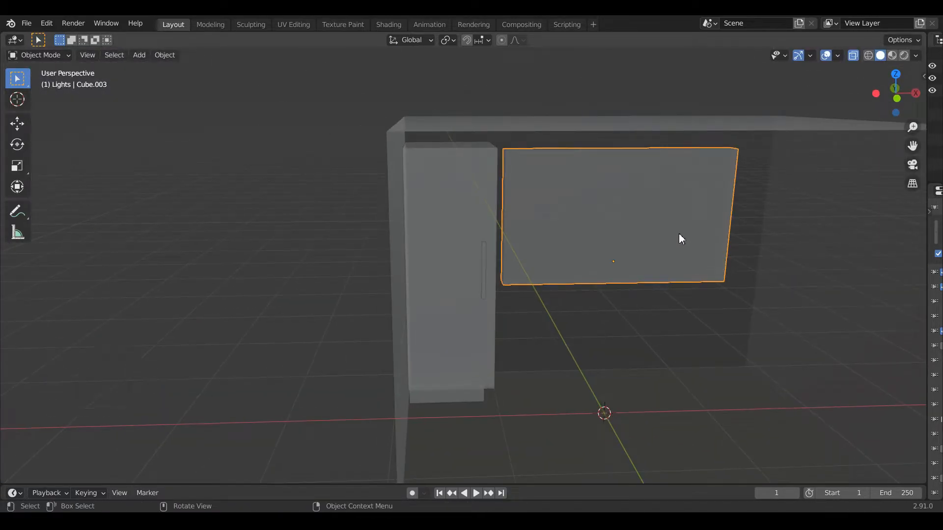
middle_drag(679, 234, 598, 264)
key(KP_3)
scroll(607, 204, up, 2)
key(g)
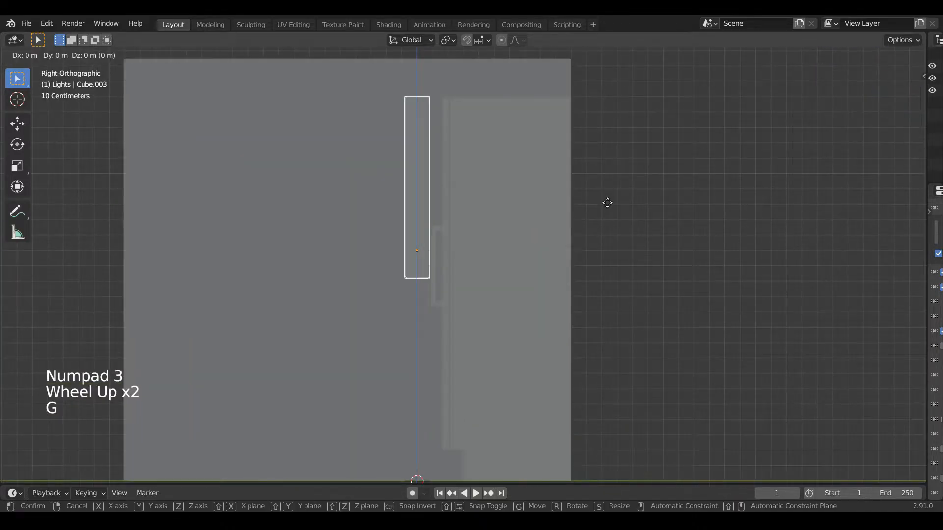
click(746, 228)
scroll(729, 236, down, 1)
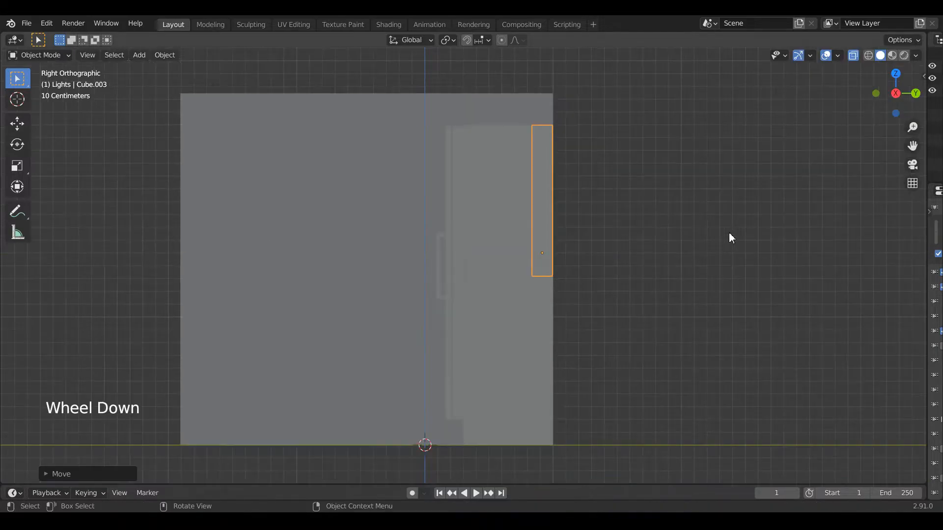
Reduce the wall-shelf slab's height by raising its bottom vertices to about the level of the door handle's top
key(KP_1)
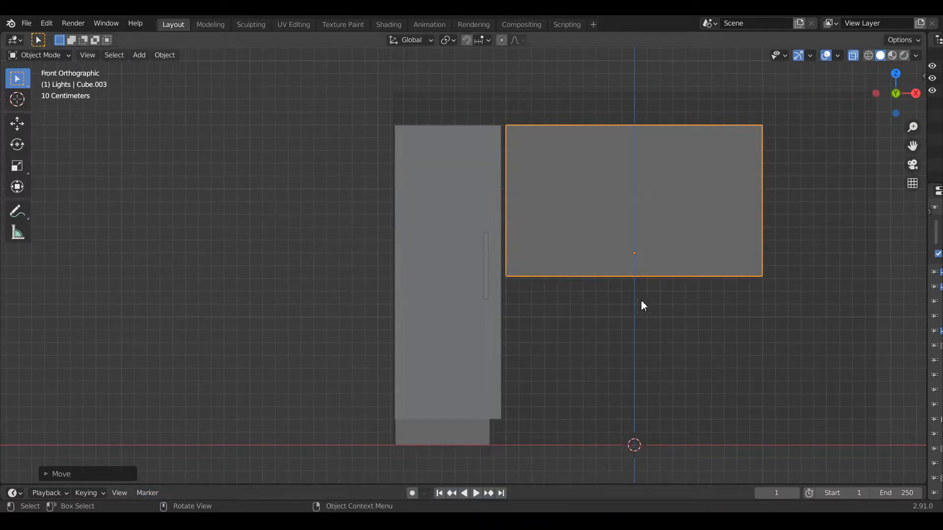
shift+middle_drag(758, 284, 547, 314)
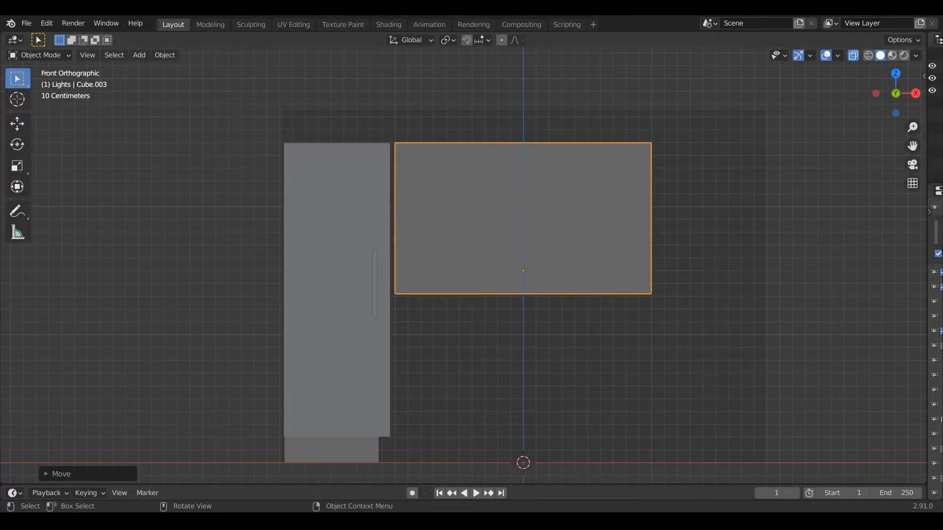
key(Tab)
scroll(643, 282, up, 2)
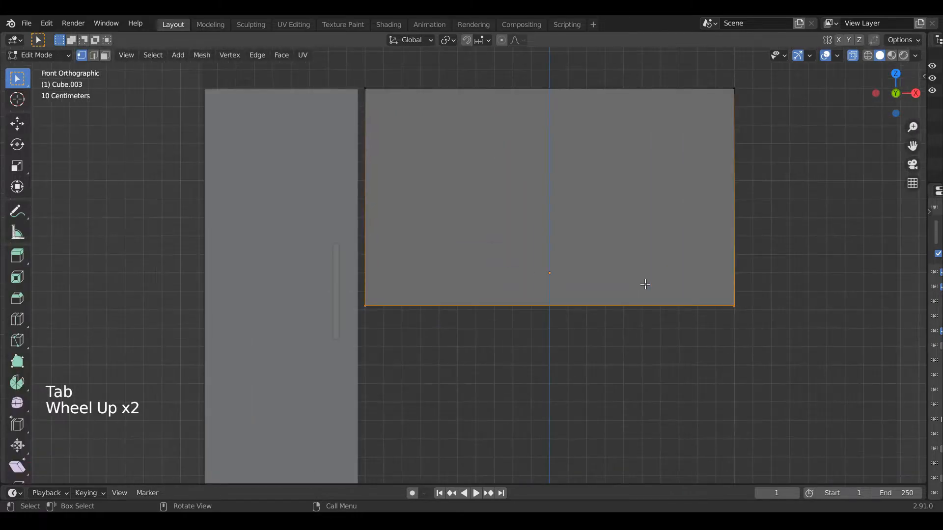
key(g)
click(643, 216)
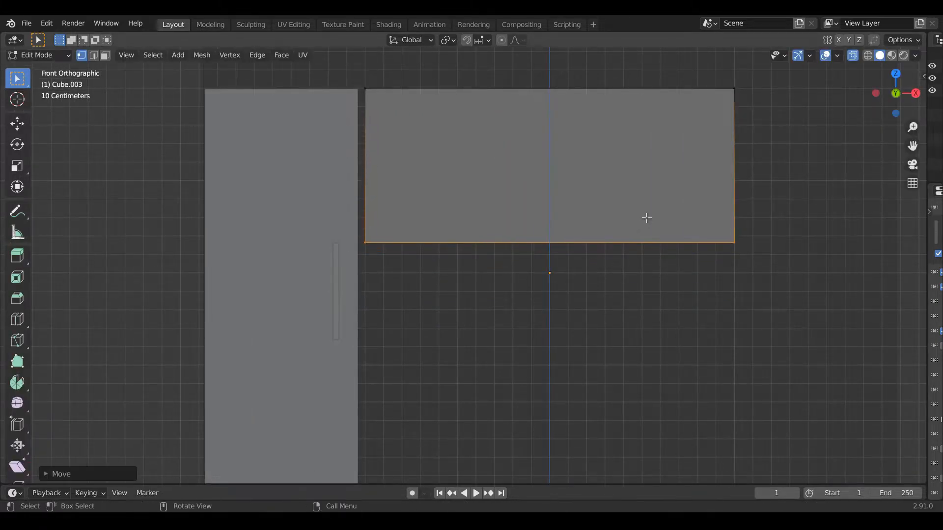
Slide the wall-shelf slab about 0.03 m along X until it meets the wardrobe's side
key(Tab)
key(g)
key(x)
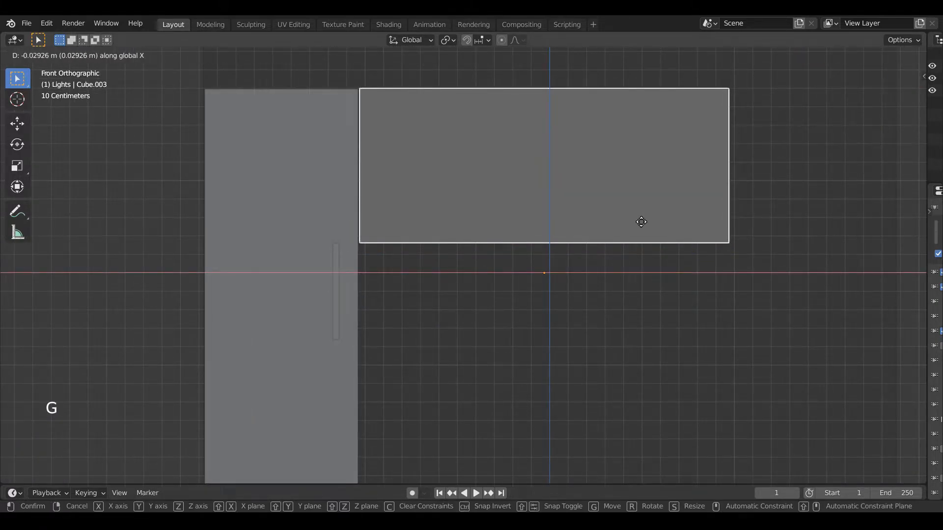
Shorten the wall-shelf slab by moving its free end face about 1 m along X toward the wardrobe
key(Tab)
middle_drag(714, 213, 686, 223)
key(3)
double_click(779, 218)
click(778, 198)
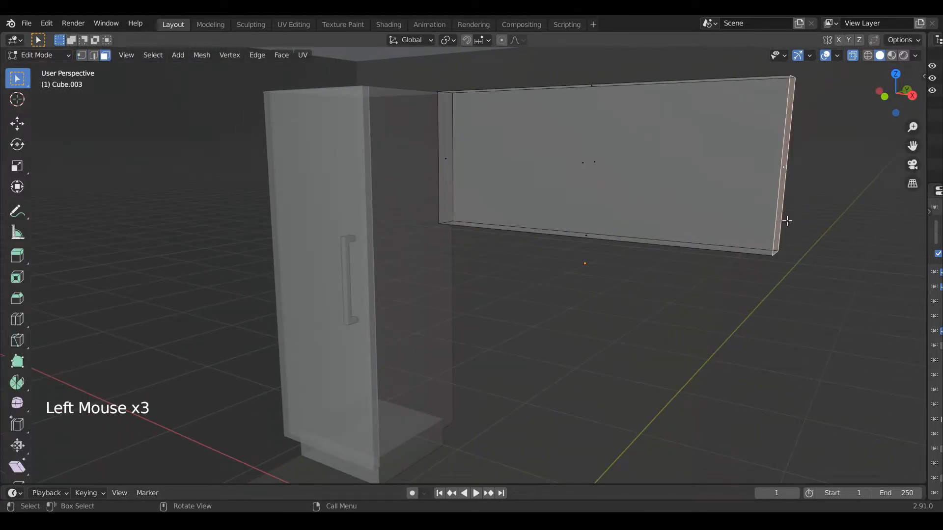
key(KP_1)
key(g)
key(x)
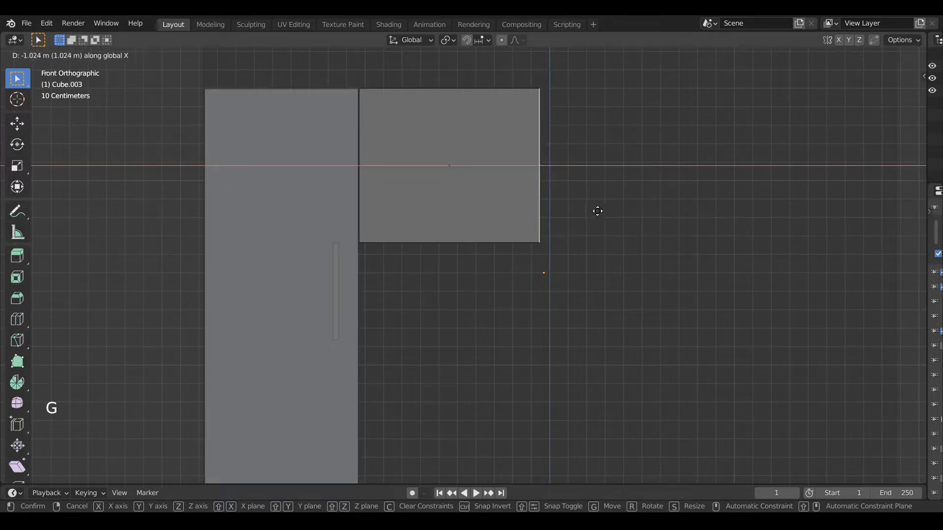
click(594, 211)
key(Tab)
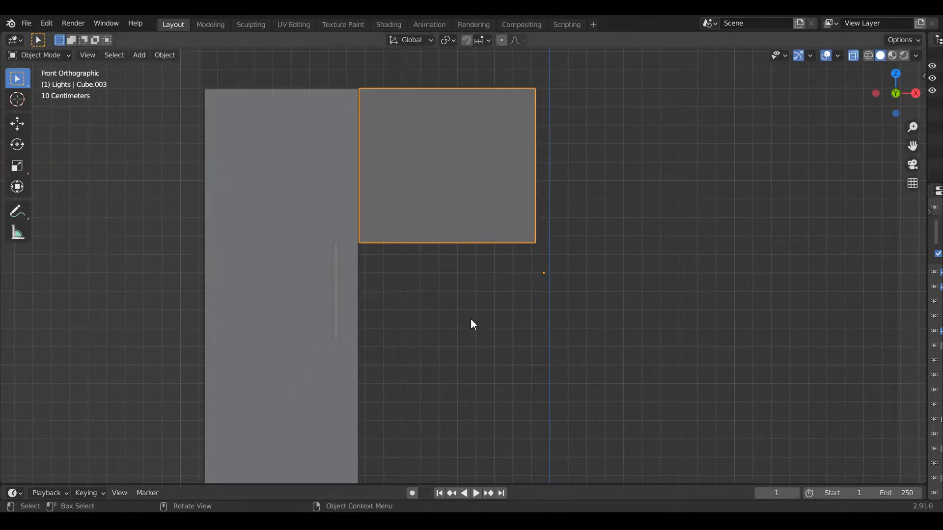
Extend the slab's free end slightly outward along X and set its origin to the centre of its geometry
key(Tab)
key(g)
key(x)
key(Tab)
right_click(479, 191)
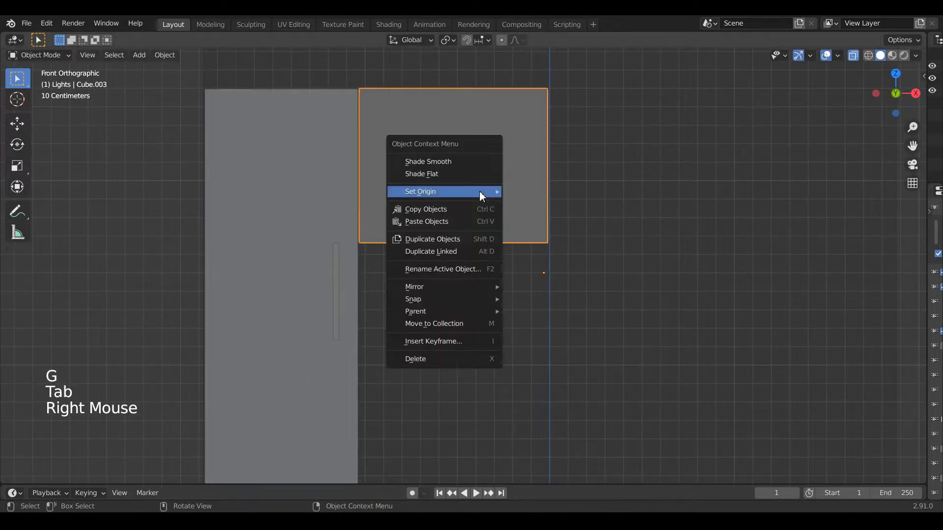
click(526, 208)
Thin the wall-shelf slab by moving its front face along Y toward the rear wall, then return to Object Mode
middle_drag(560, 244, 472, 277)
key(Tab)
click(572, 170)
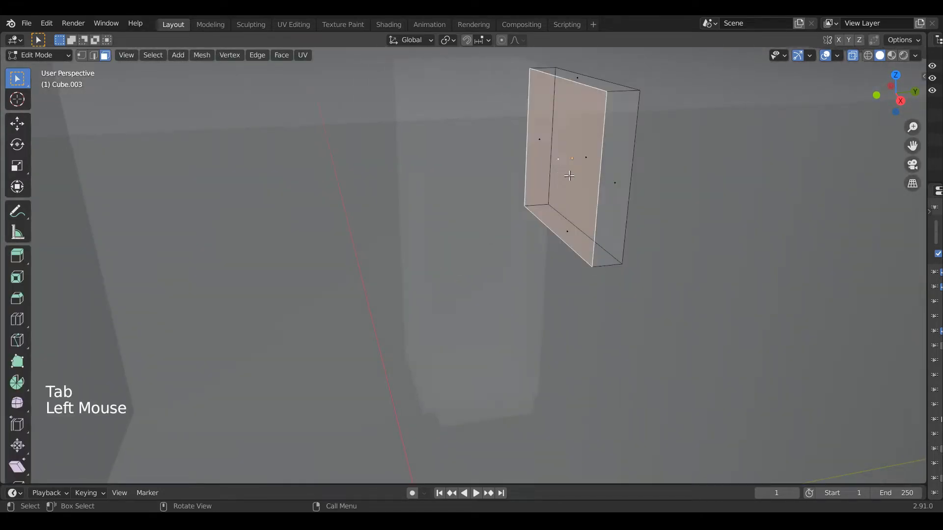
middle_drag(572, 169, 589, 192)
key(KP_3)
key(g)
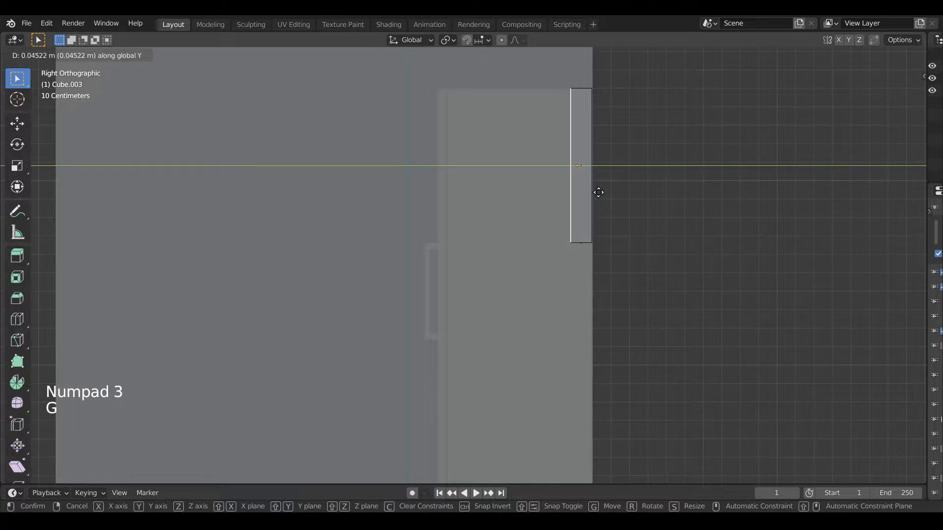
click(604, 192)
key(Tab)
scroll(605, 193, down, 1)
middle_drag(605, 192, 737, 216)
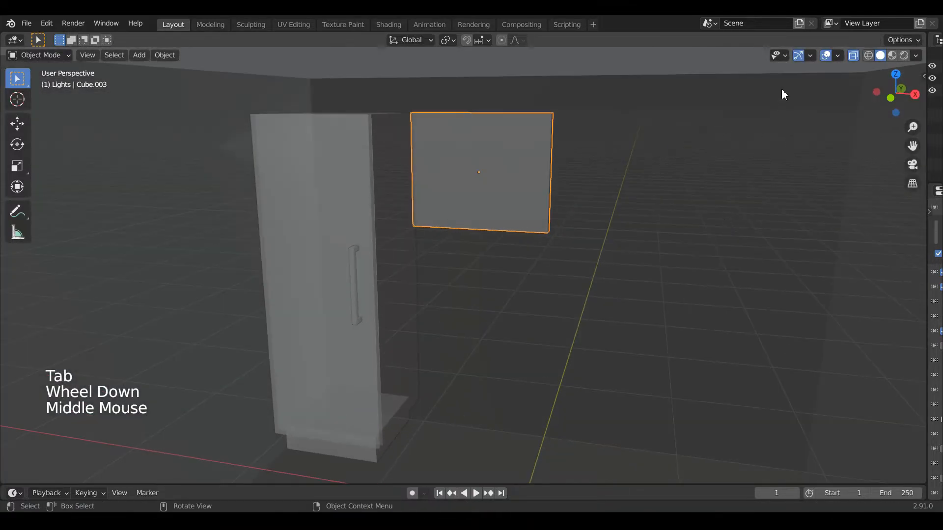
click(853, 56)
scroll(690, 172, up, 4)
shift+middle_drag(690, 172, 669, 331)
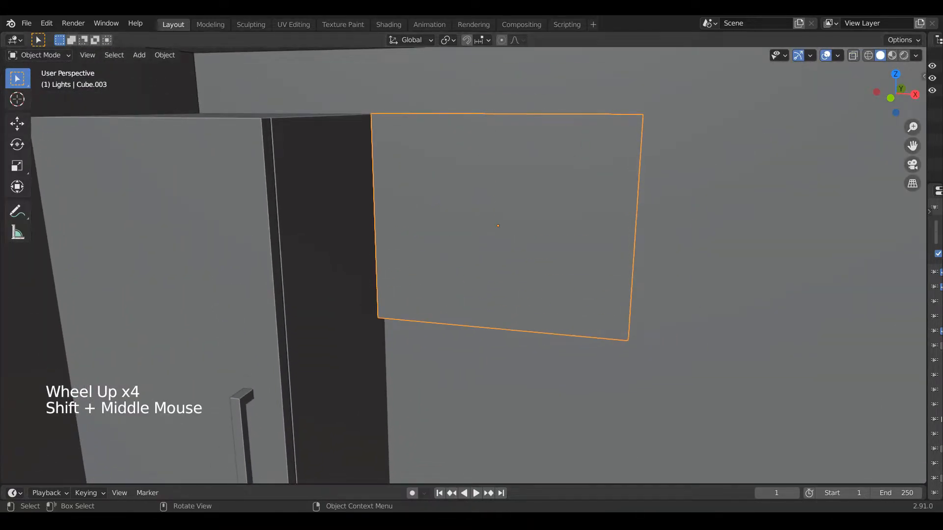
middle_drag(614, 273, 547, 261)
key(Tab)
key(Tab)
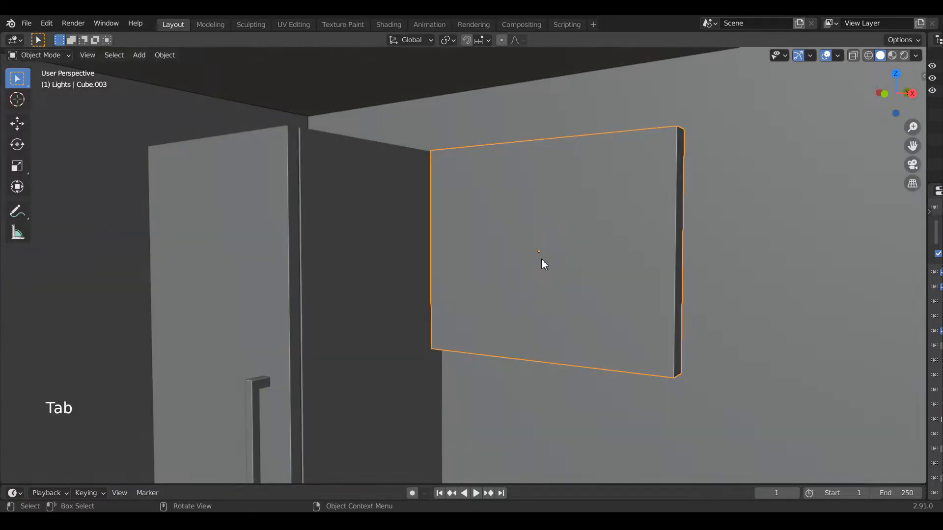
middle_drag(658, 299, 551, 301)
Thin the shelf's back panel further by moving its front face about 0.02 m along Y toward the rear wall
key(Tab)
key(a)
key(KP_3)
click(775, 150)
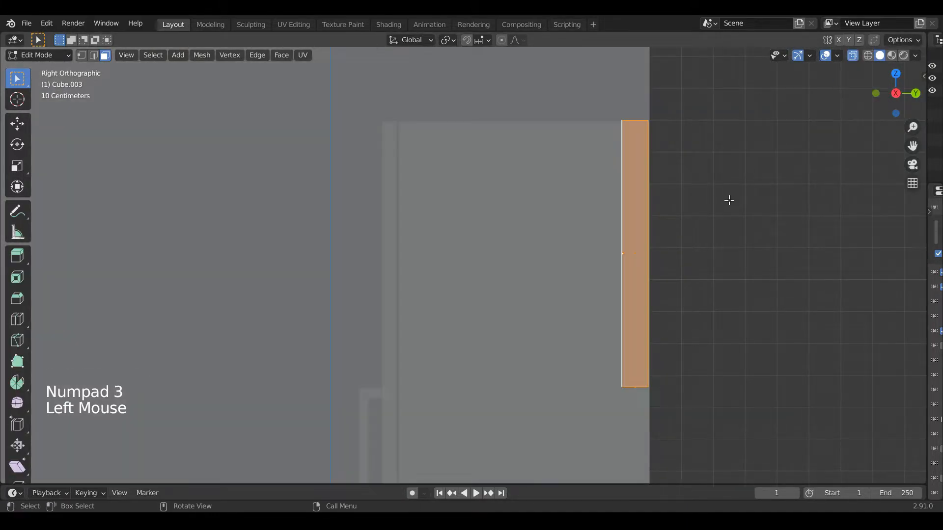
middle_drag(729, 200, 676, 219)
click(597, 250)
click(597, 250)
click(610, 259)
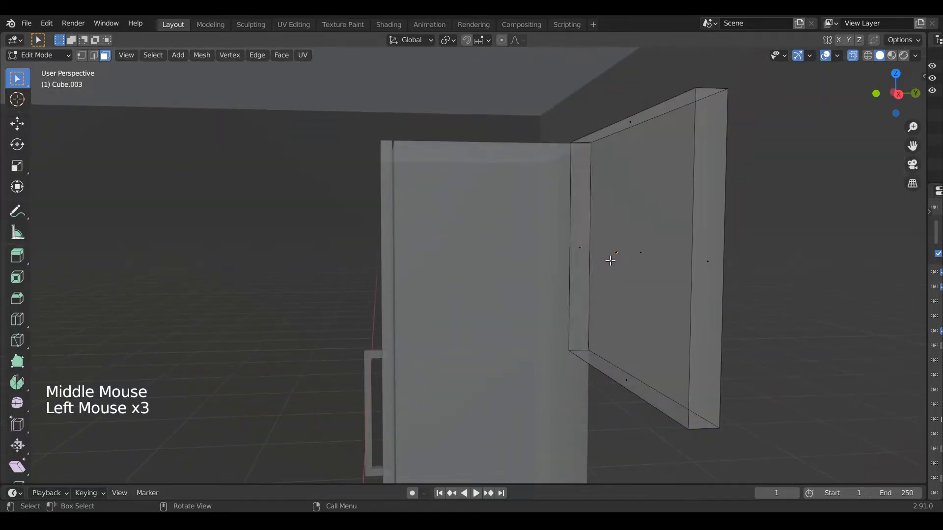
click(614, 260)
click(619, 256)
key(KP_3)
key(g)
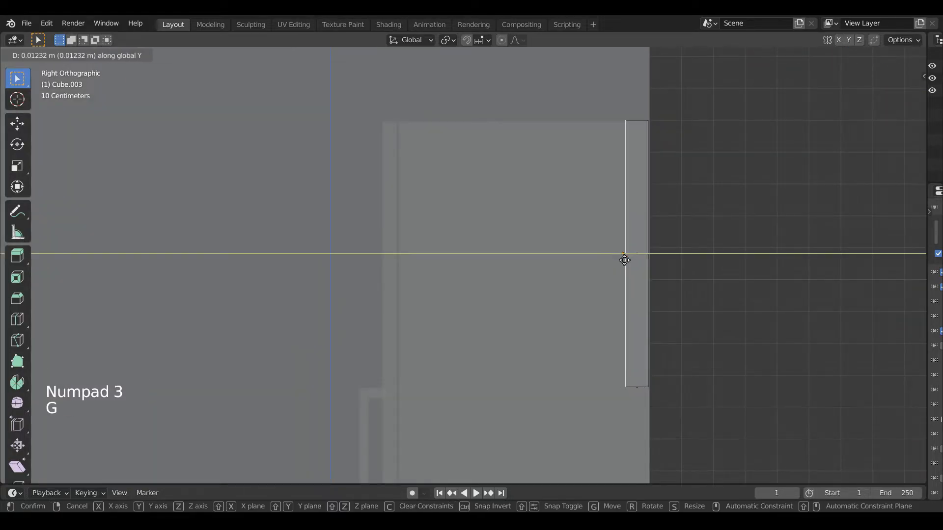
click(628, 261)
Duplicate the whole back panel in place and rotate the copy 90° into a horizontal board
key(a)
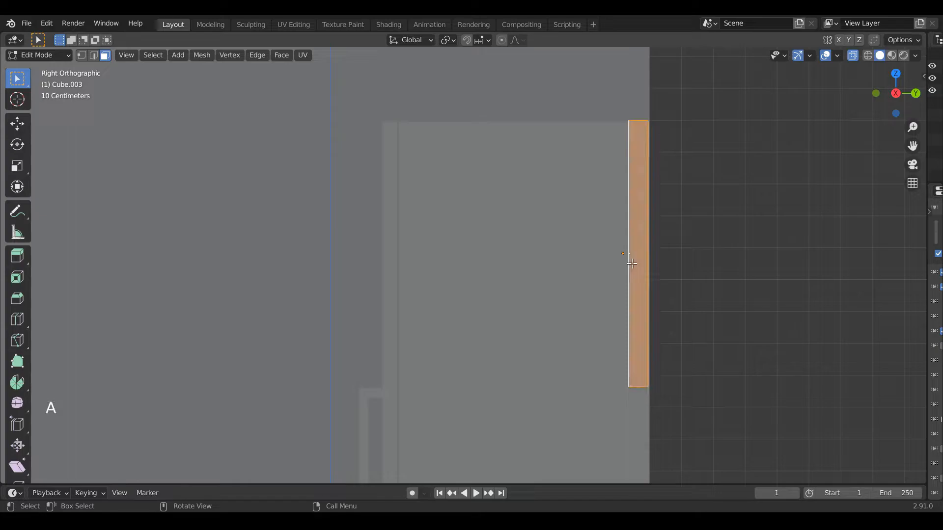
key(shift+d)
text(90)
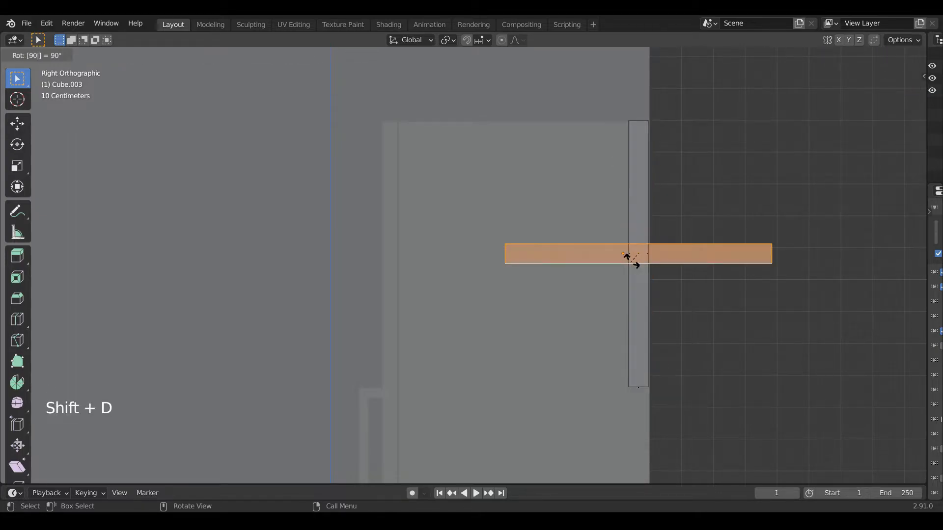
key(Return)
key(s)
key(x)
click(766, 293)
key(ctrl+z)
Shorten the horizontal board along Y and move it forward to butt against the shelf's back panel
key(s)
key(y)
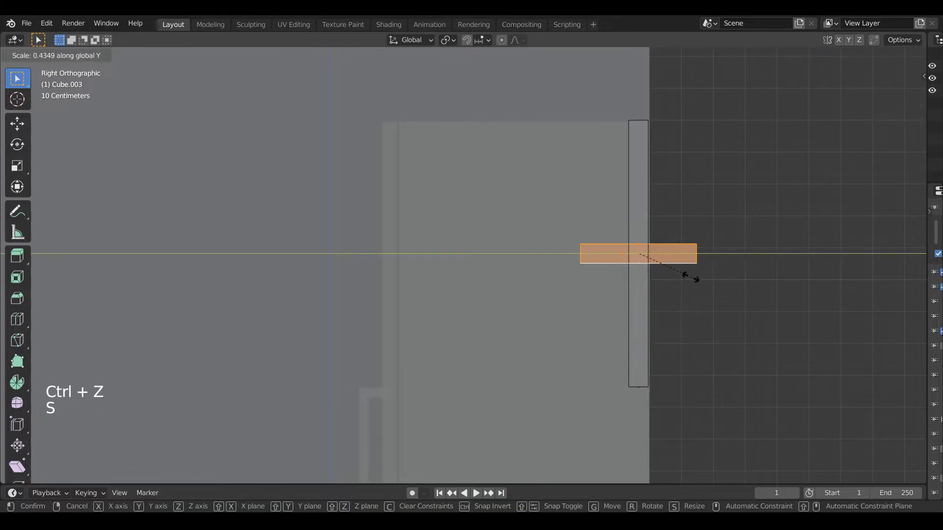
click(677, 279)
key(g)
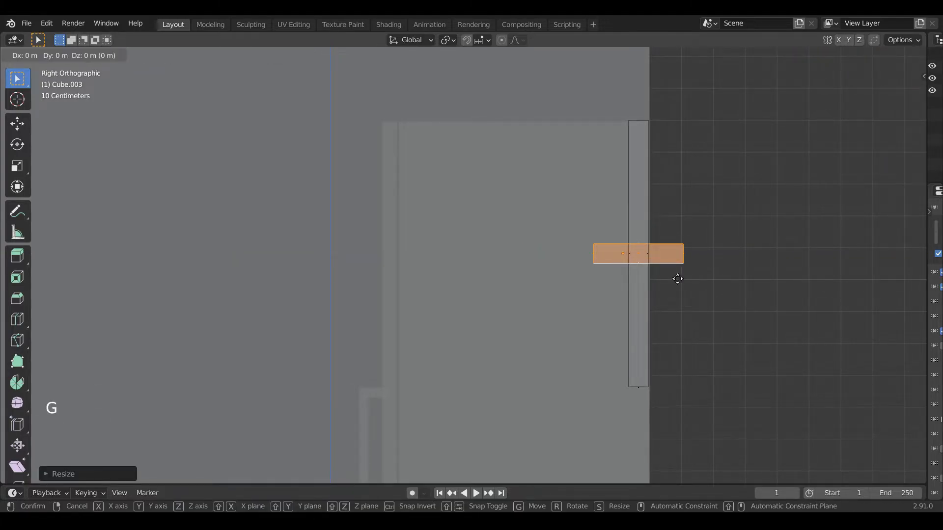
key(y)
click(623, 279)
Lower the board about 0.38 m along Z to the back panel's bottom edge, return to Object Mode and turn off X-ray
key(g)
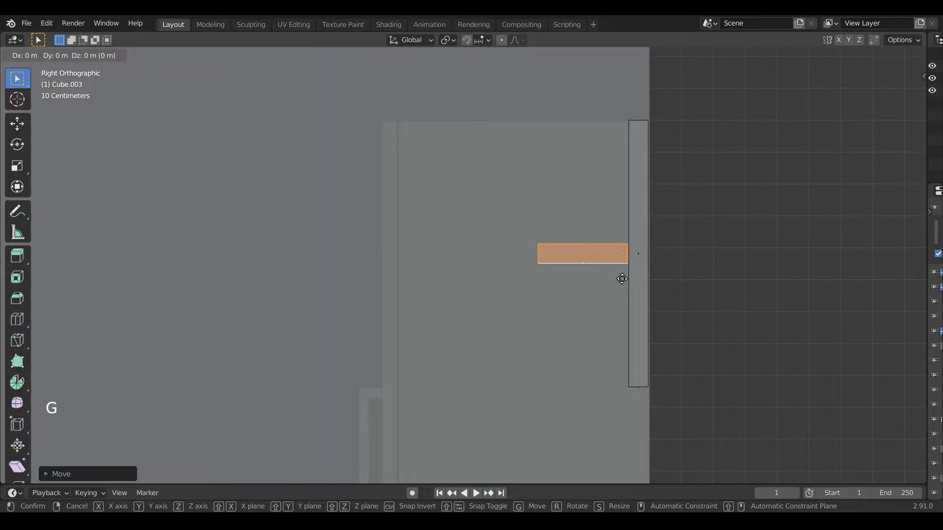
key(z)
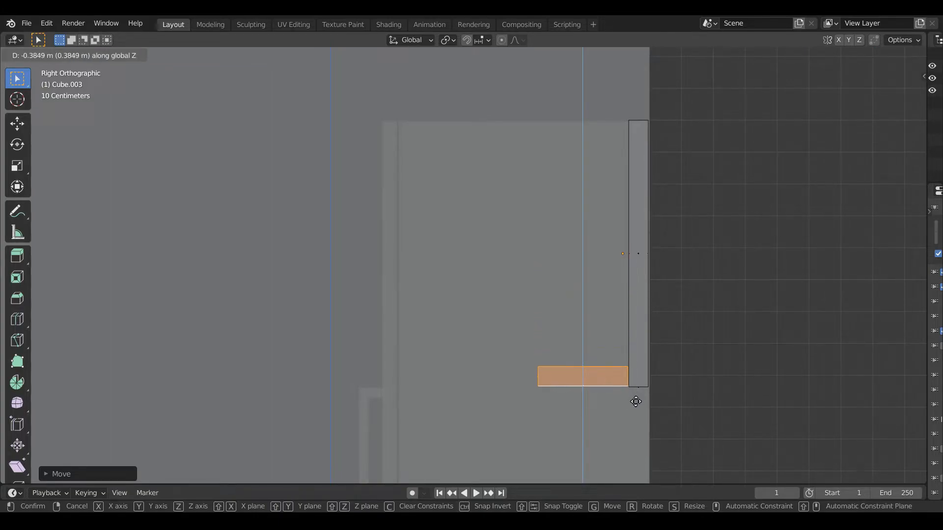
click(635, 401)
scroll(644, 359, up, 2)
key(Tab)
scroll(644, 359, down, 1)
middle_drag(644, 359, 731, 389)
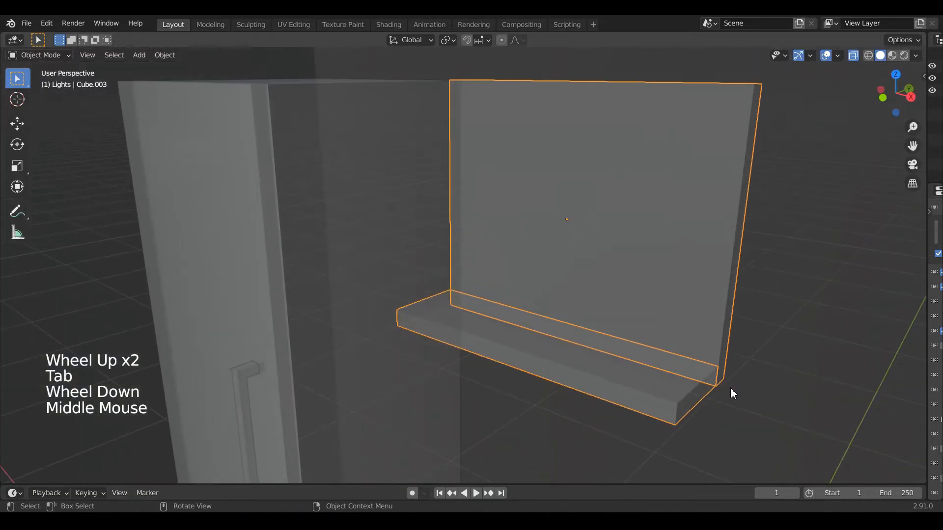
click(853, 56)
Duplicate the bottom shelf board upward along Z as a second shelf in the upper part of the back panel
mouse_move(792, 260)
middle_down()
mouse_move(724, 226)
mouse_move(728, 197)
middle_up()
scroll(738, 228, up, 2)
scroll(724, 226, down, 2)
shift+scroll(724, 226, up, 1)
middle_drag(728, 196, 698, 186)
scroll(698, 188, down, 2)
shift+middle_drag(729, 215, 724, 238)
key(Tab)
key(KP_1)
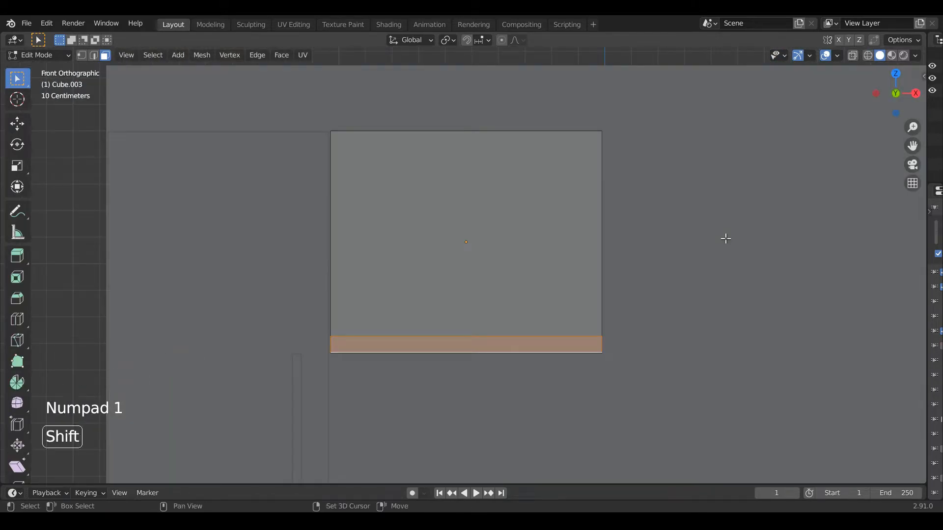
key(shift+d)
key(z)
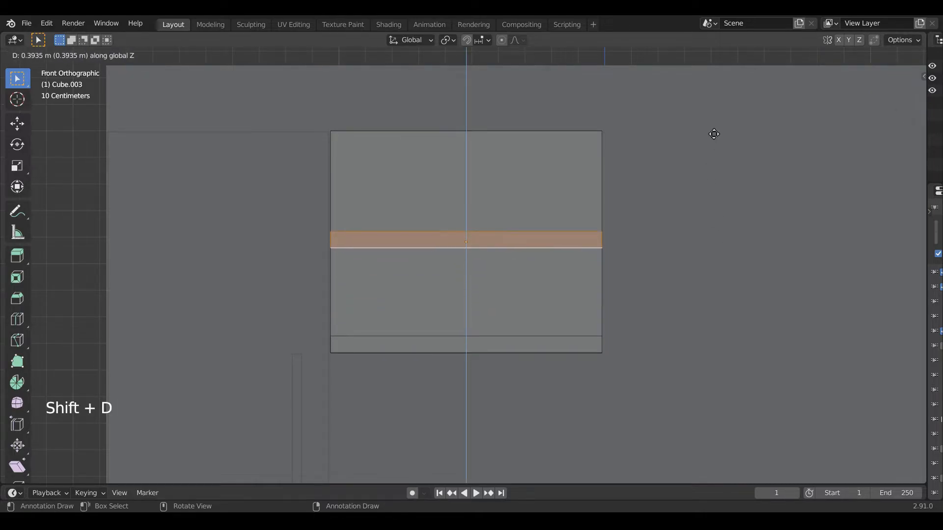
click(716, 116)
key(Tab)
middle_drag(722, 156, 645, 198)
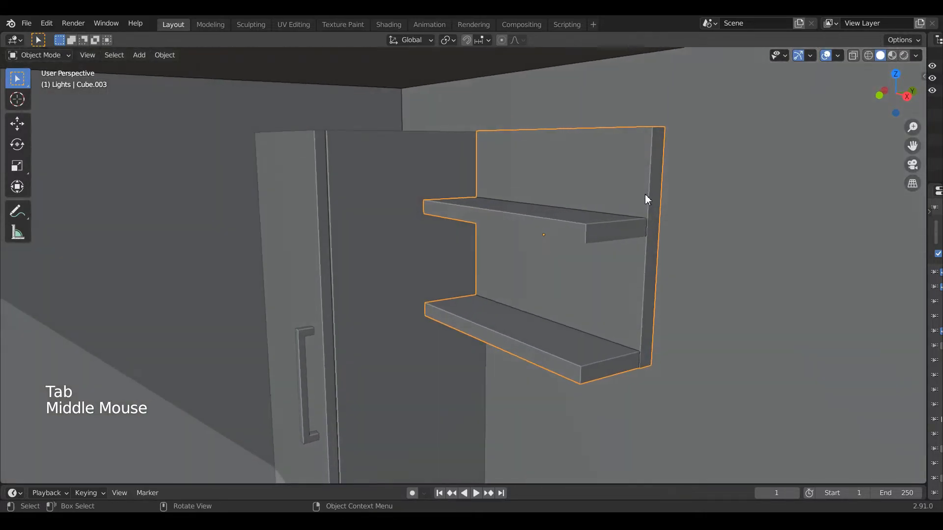
middle_drag(537, 358, 550, 340)
key(Tab)
key(Tab)
scroll(571, 345, down, 2)
key(KP_1)
key(Tab)
key(1)
key(a)
key(a)
key(a)
drag(323, 302, 585, 360)
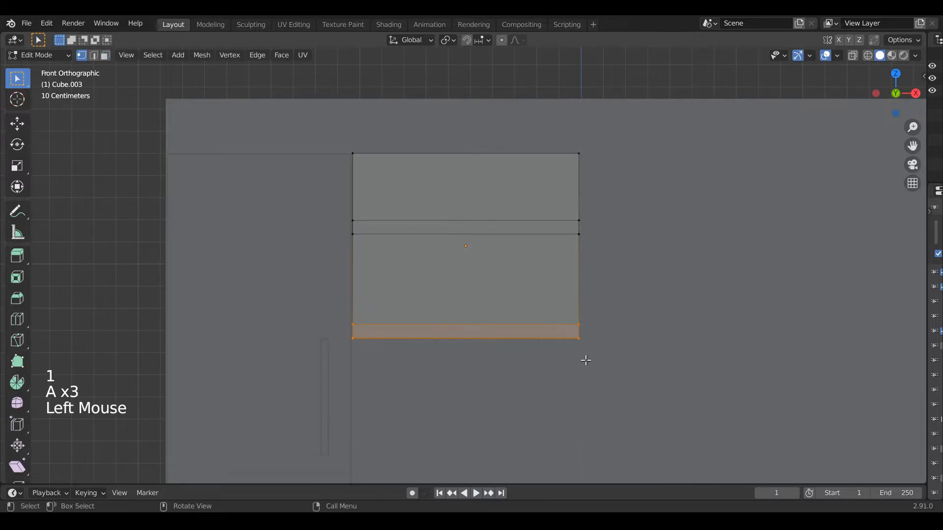
drag(310, 208, 630, 384)
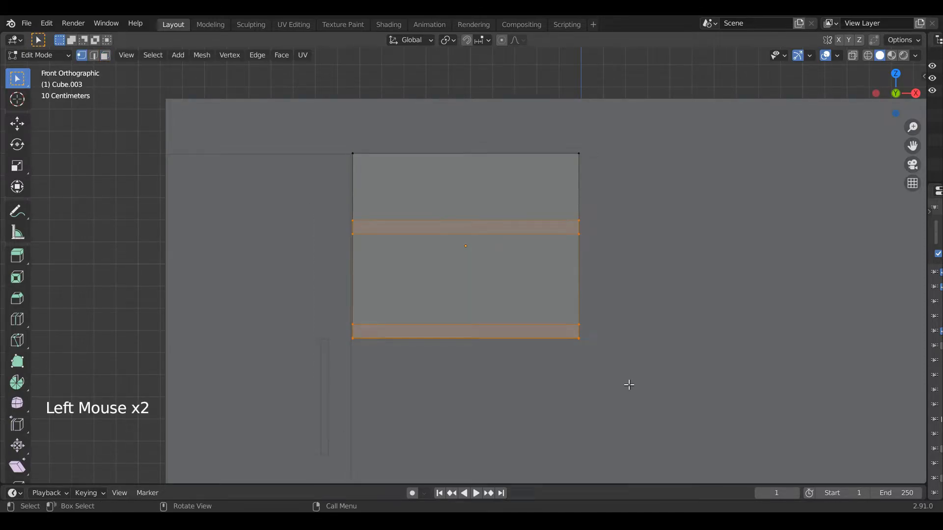
key(g)
click(627, 389)
key(ctrl+z)
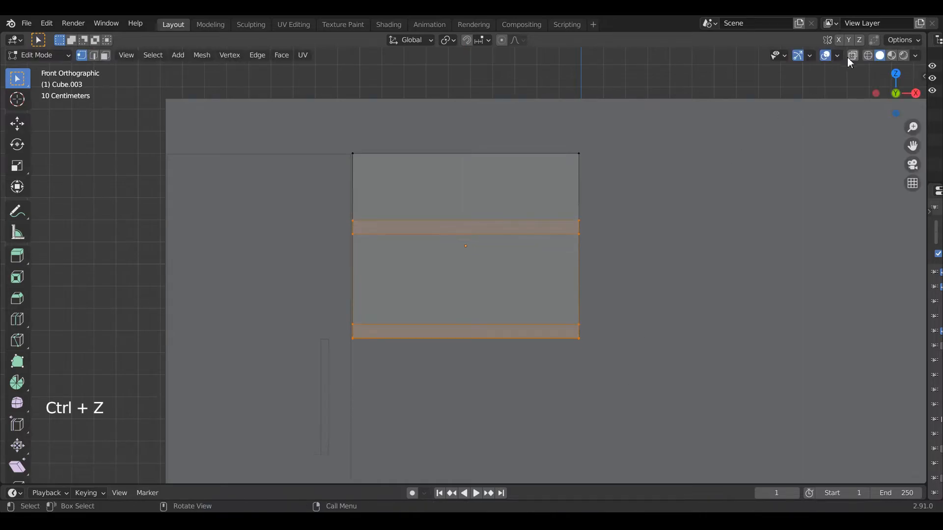
With X-ray on, lower both shelf boards and the back panel's bottom edge about 0.035 m along Z, then restore opaque shading
click(853, 55)
click(619, 398)
key(1)
drag(339, 204, 626, 369)
key(g)
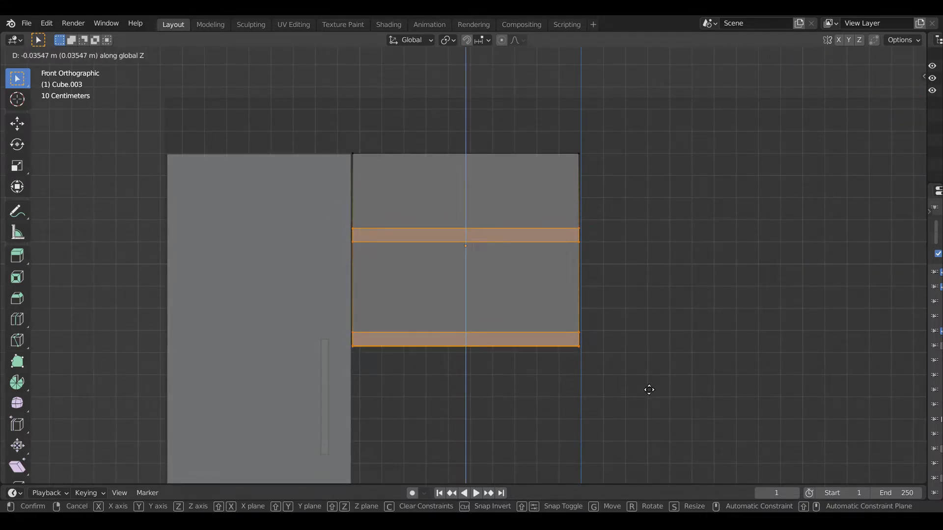
key(Tab)
middle_drag(648, 388, 599, 383)
scroll(599, 382, down, 3)
click(853, 57)
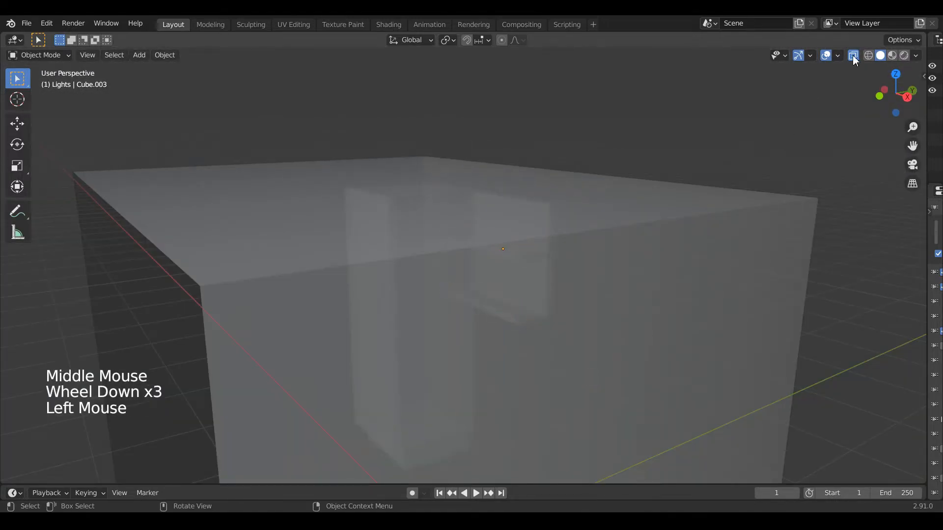
click(853, 55)
scroll(588, 294, up, 3)
mouse_move(588, 294)
middle_down()
mouse_move(573, 276)
mouse_move(594, 282)
middle_up()
scroll(594, 282, down, 1)
middle_drag(594, 282, 579, 264)
scroll(657, 289, down, 1)
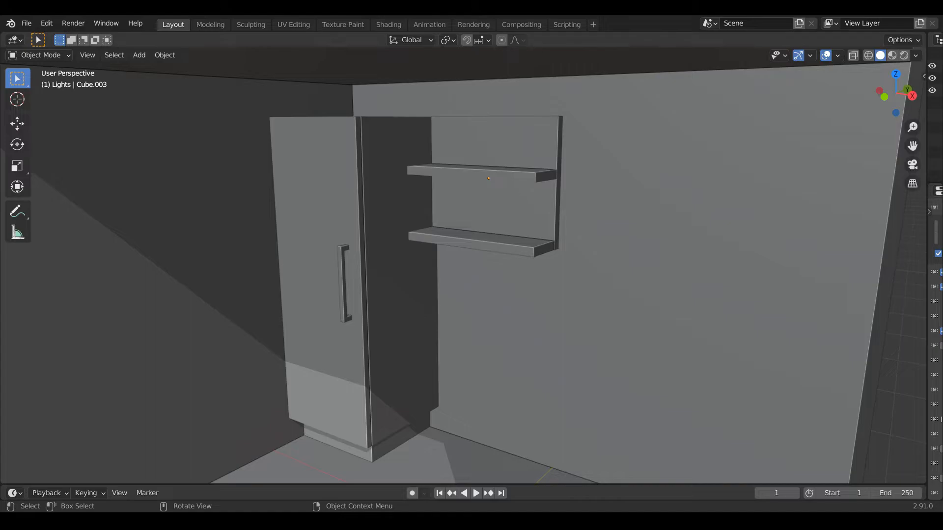
middle_drag(491, 344, 508, 348)
key(shift+a)
mouse_move(521, 265)
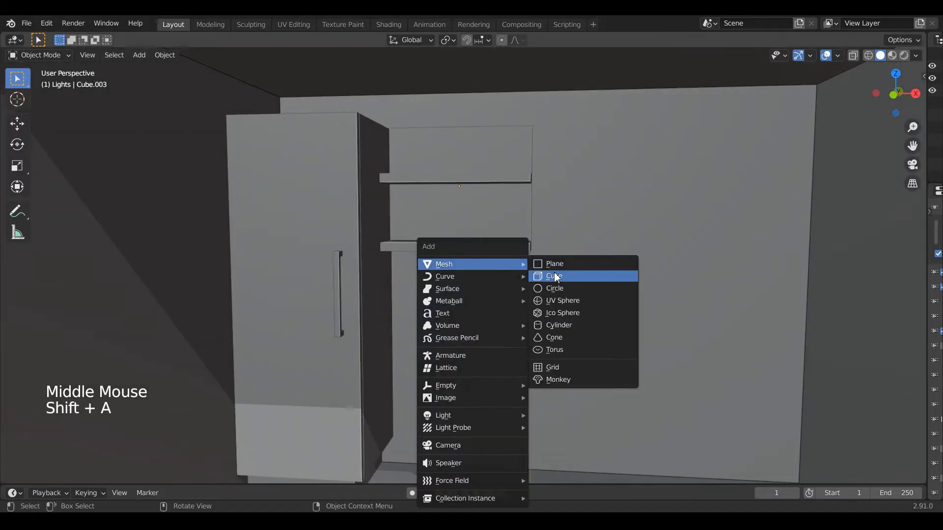
Duplicate the wall shelf's entire back panel and place the copy lower on the rear wall, below the shelves
click(563, 278)
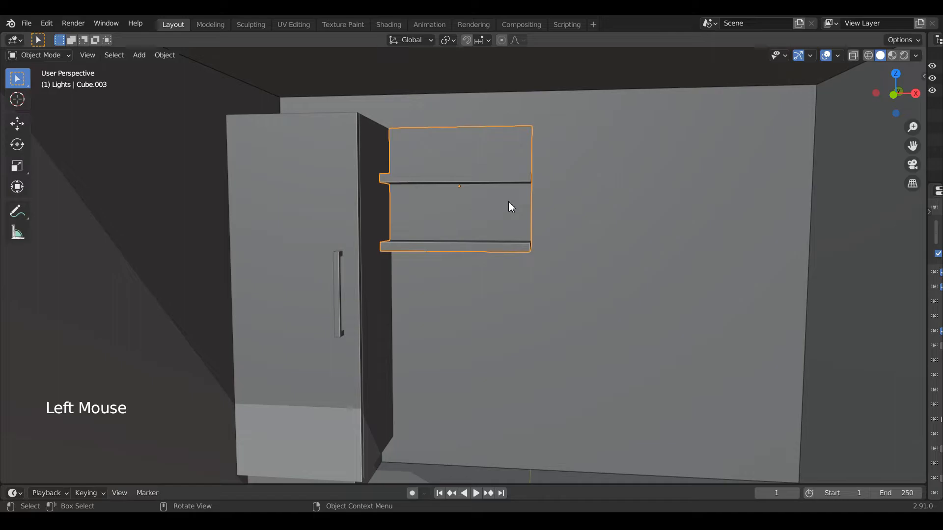
key(KP_1)
key(Tab)
click(507, 202)
key(l)
double_click(525, 214)
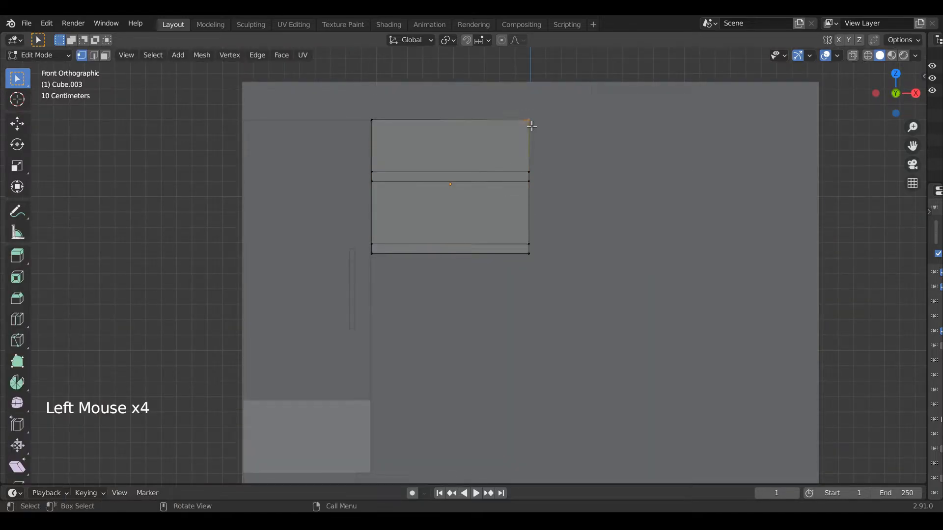
key(l)
key(KP_3)
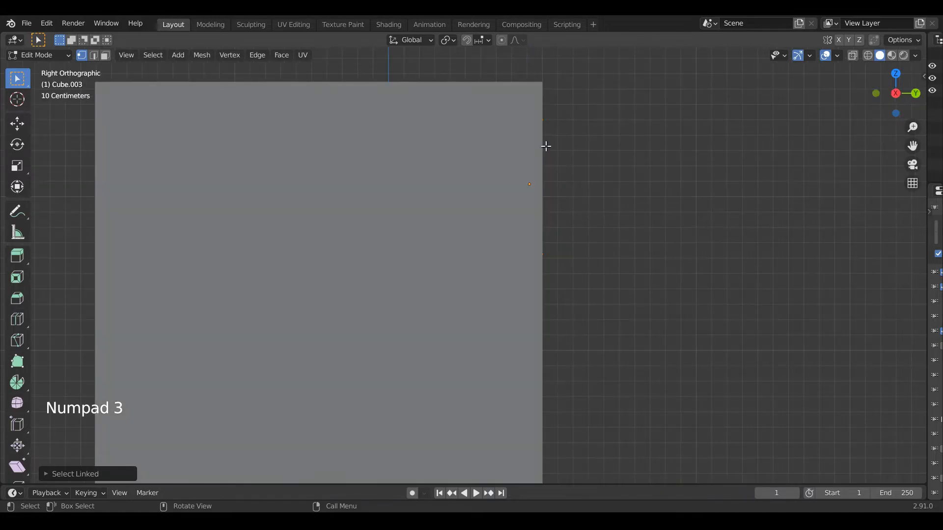
click(528, 305)
scroll(528, 305, up, 2)
shift+middle_drag(529, 305, 529, 276)
scroll(528, 276, down, 2)
key(shift+d)
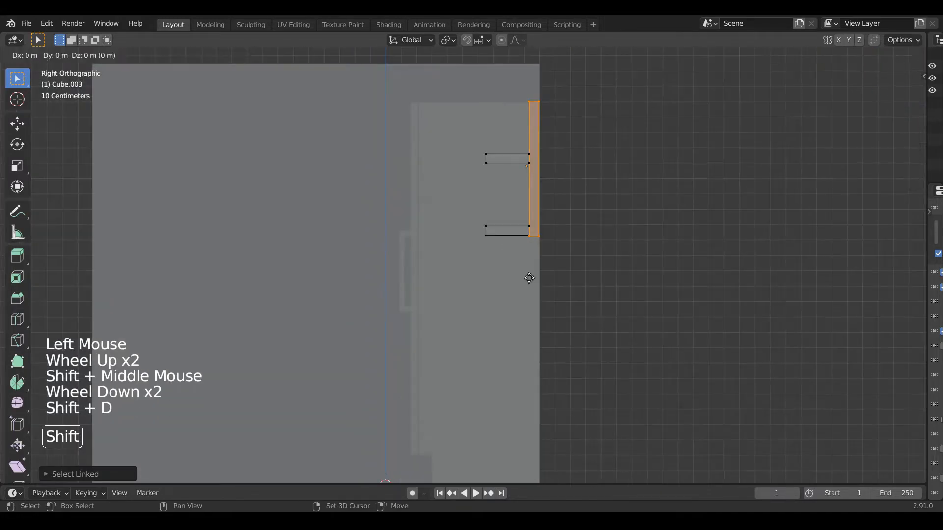
click(525, 425)
Separate the copied panel into its own object and open that object in Edit Mode
key(p)
click(533, 427)
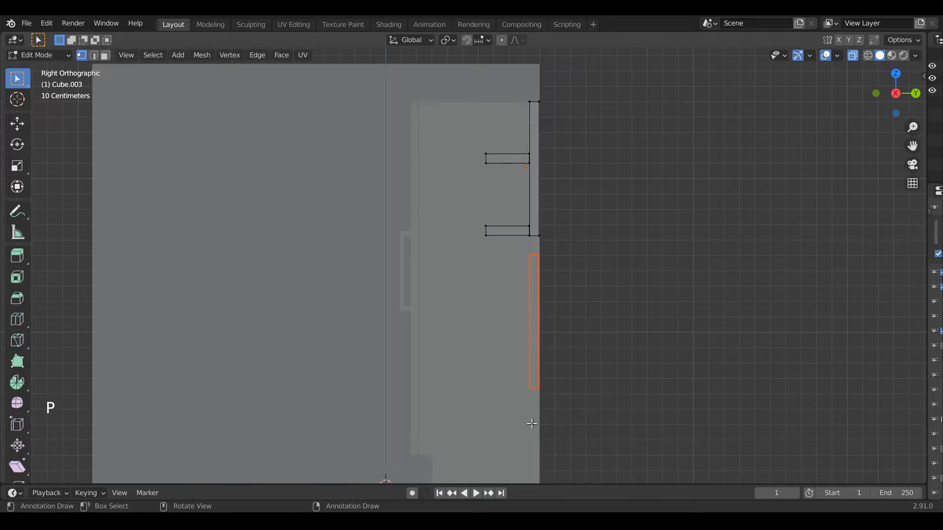
key(Tab)
click(535, 300)
key(Tab)
Rotate the separated panel 90° into a horizontal tabletop and move it along Y flush with the rear wall
scroll(551, 316, up, 1)
key(a)
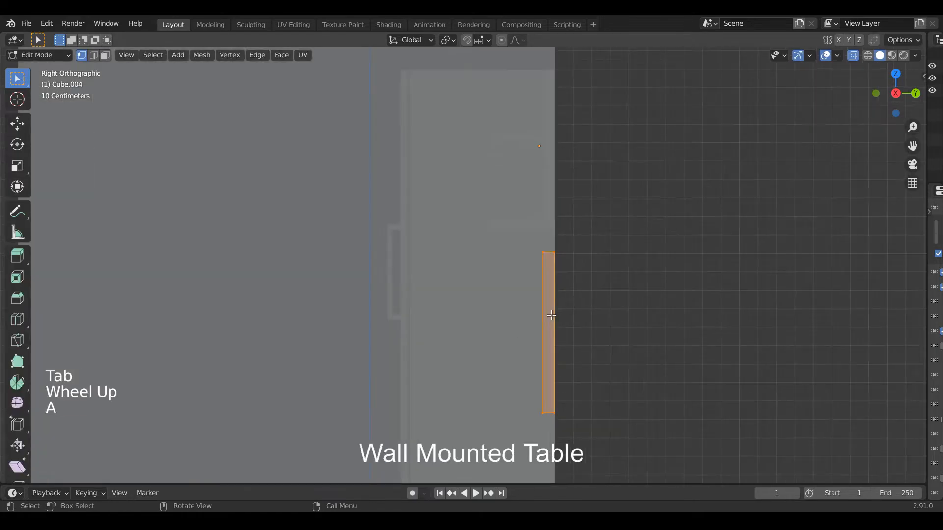
text(r90)
key(Return)
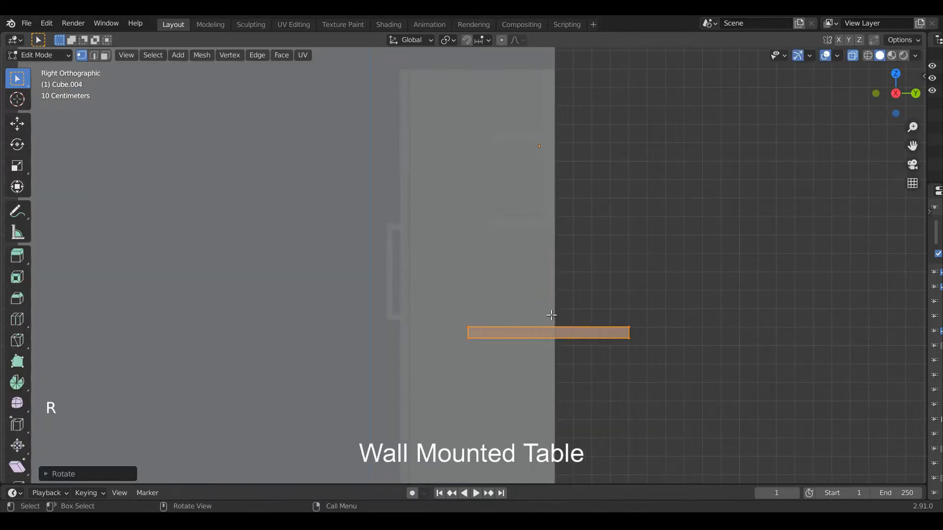
key(g)
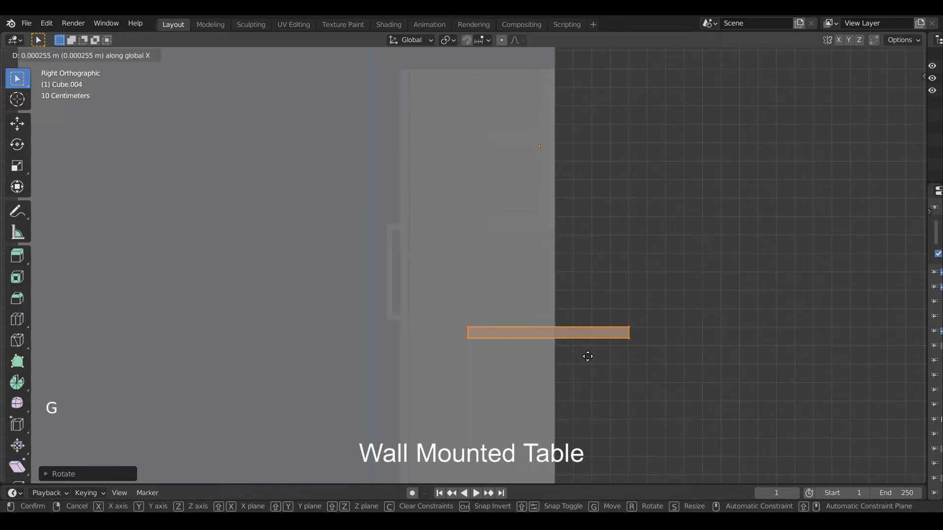
click(541, 357)
scroll(540, 356, down, 1)
middle_drag(541, 357, 625, 389)
Shorten the tabletop by moving its front edge along Y toward the rear wall, then return to Object Mode
click(427, 347)
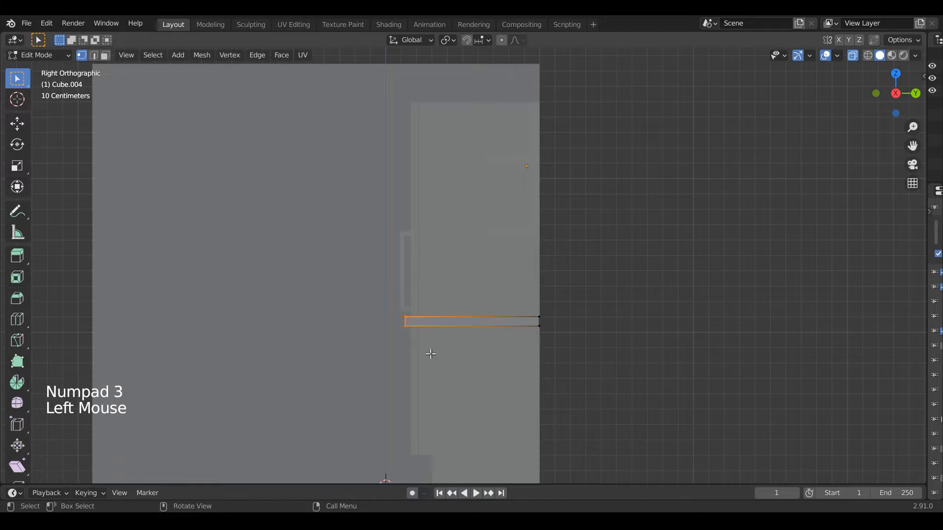
scroll(431, 354, up, 3)
key(g)
key(y)
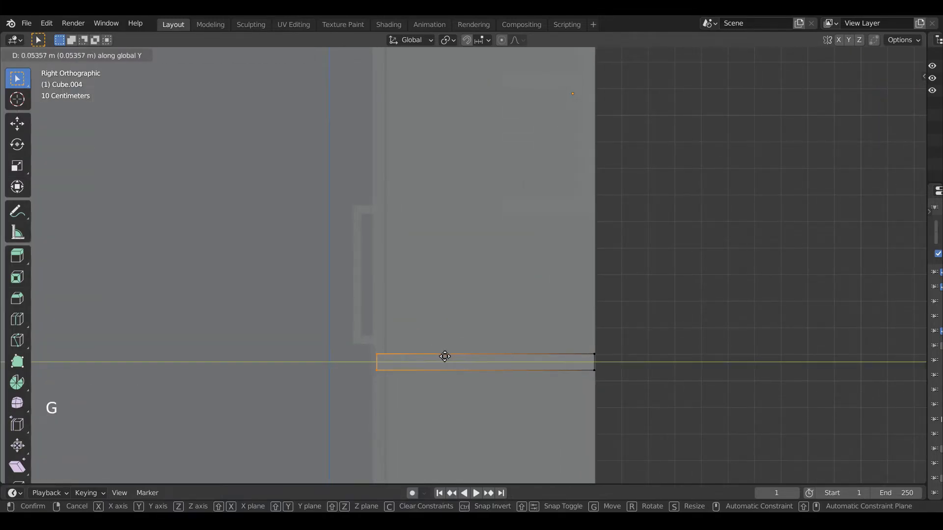
click(454, 357)
key(Tab)
scroll(442, 365, down, 1)
middle_drag(442, 364, 543, 409)
scroll(544, 409, down, 3)
click(721, 78)
scroll(609, 339, up, 1)
middle_drag(609, 338, 603, 305)
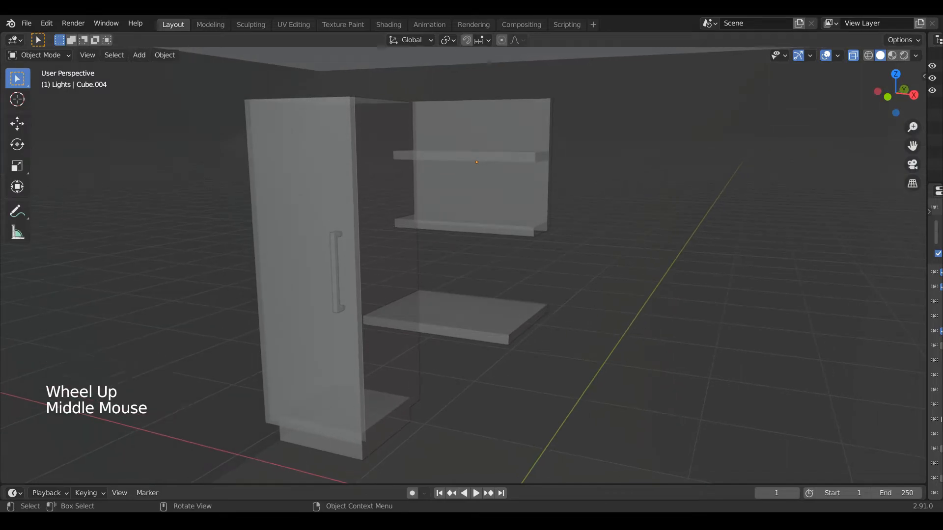
Move the tabletop's front edge slightly further back so it sits behind the wardrobe front, then leave Edit Mode
middle_drag(442, 353, 633, 378)
key(Tab)
key(KP_3)
scroll(508, 334, up, 3)
key(g)
click(506, 336)
key(Tab)
scroll(506, 336, down, 2)
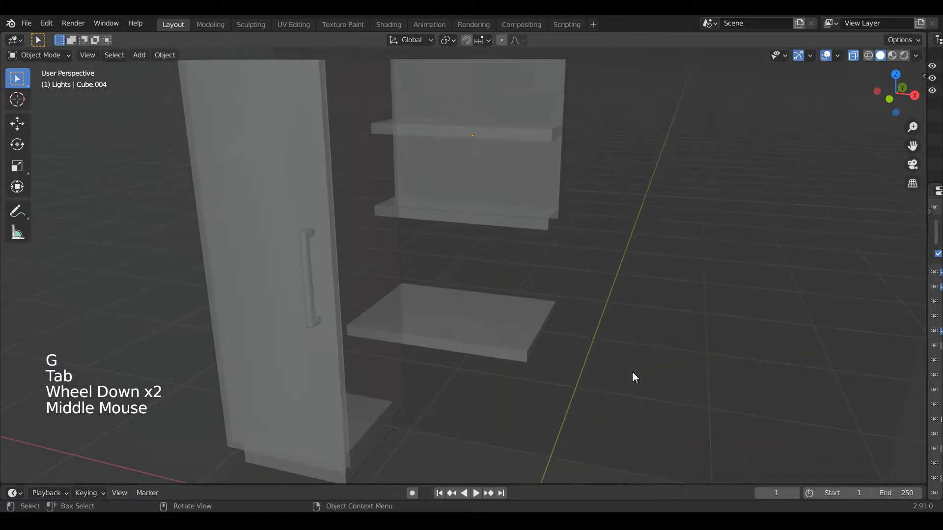
Examine the wall-mounted tabletop beside the wardrobe and below the shelves with X-ray off
scroll(633, 373, down, 1)
click(908, 309)
scroll(908, 310, down, 2)
click(604, 332)
scroll(604, 332, up, 5)
middle_drag(604, 332, 580, 338)
scroll(626, 368, down, 1)
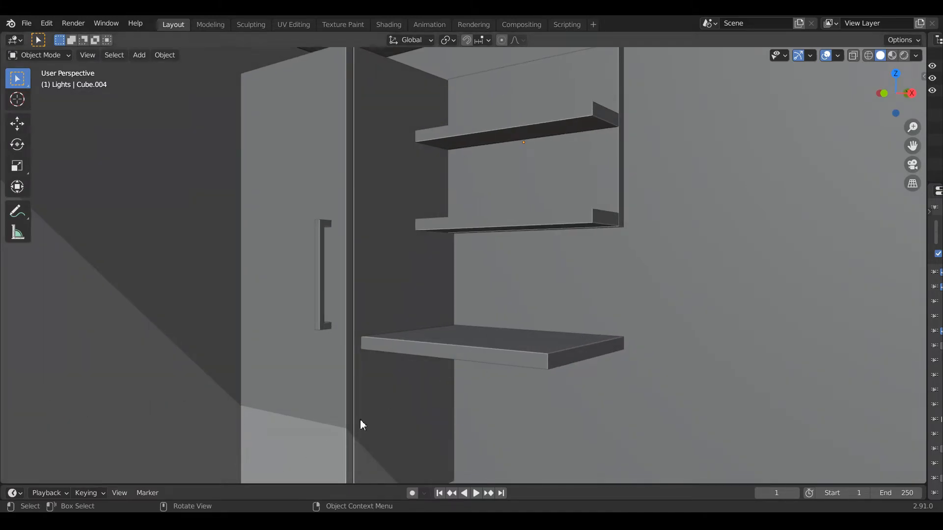
middle_drag(293, 440, 475, 355)
Duplicate the tabletop's bottom face and offset the copy slightly downward along Z
click(476, 355)
key(KP_1)
key(Tab)
shift+middle_drag(550, 379, 556, 353)
key(1)
click(403, 328)
key(a)
key(a)
key(a)
drag(347, 320, 570, 343)
scroll(621, 341, down, 6)
scroll(622, 342, up, 6)
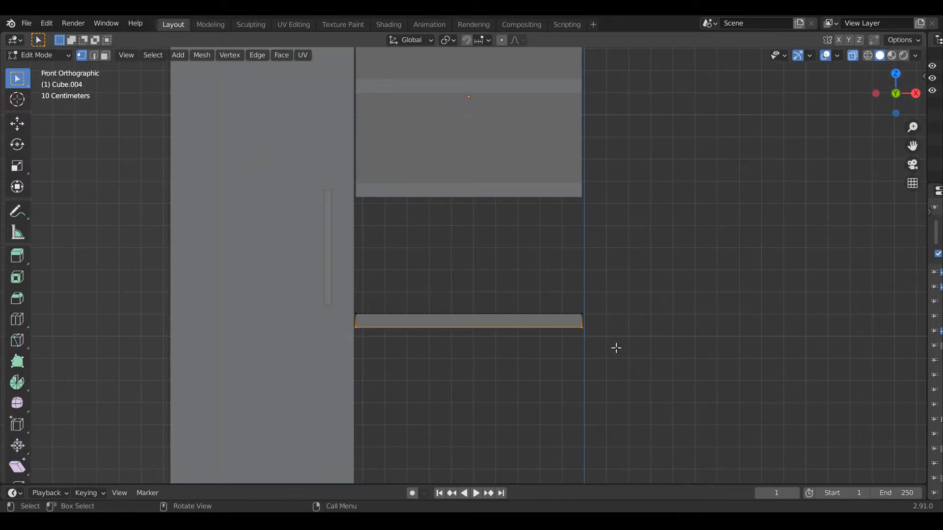
key(shift+d)
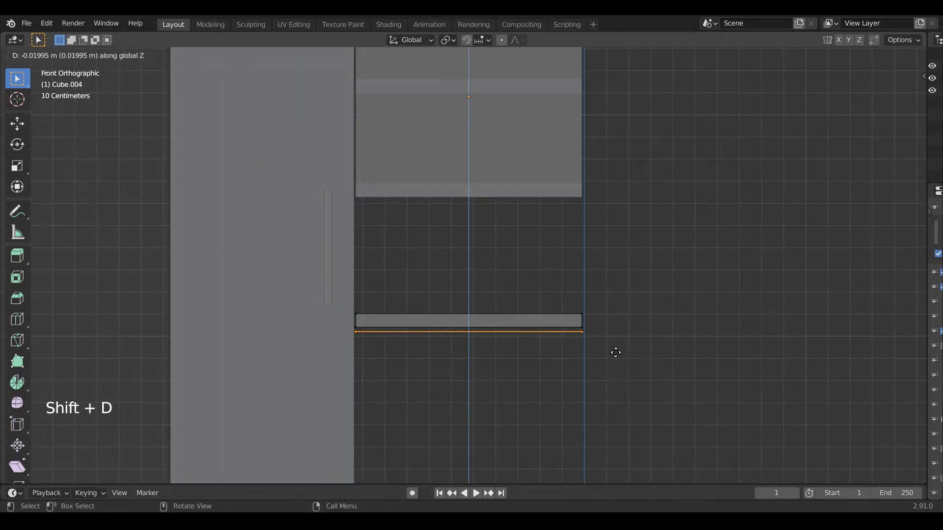
click(616, 350)
Scale the duplicated face down slightly so it is inset from the tabletop's outline in top view
key(KP_7)
scroll(638, 344, up, 3)
key(d)
key(shift+z)
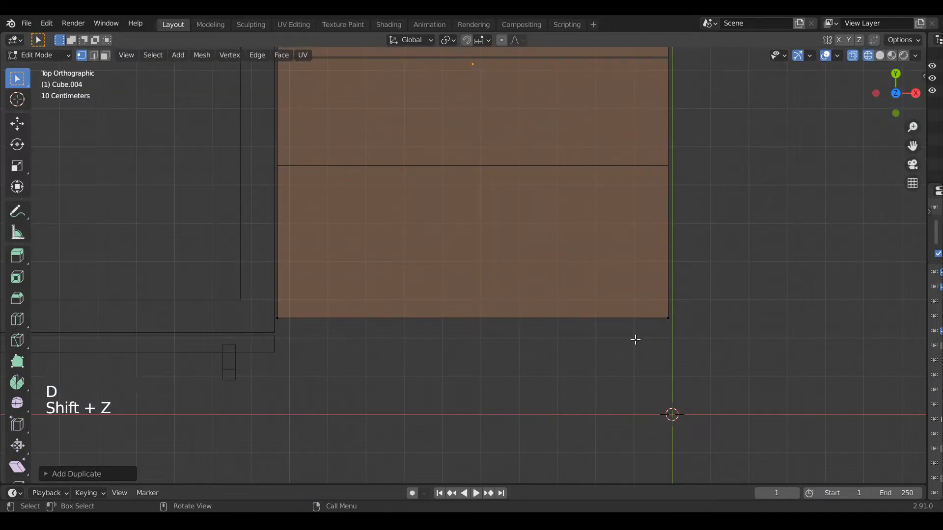
key(s)
click(632, 336)
scroll(632, 336, down, 2)
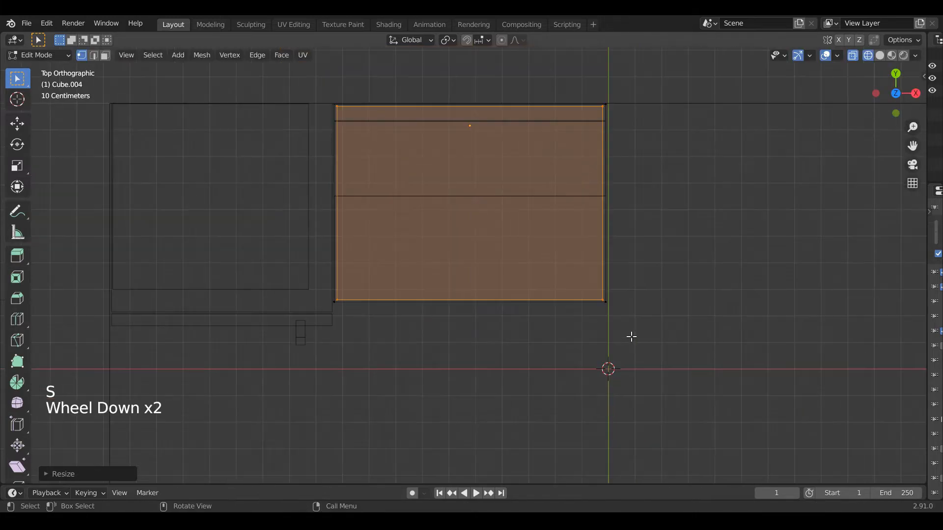
Restore solid shading and raise the inset face along Z to meet the tabletop's underside
click(879, 56)
scroll(681, 272, up, 2)
key(KP_1)
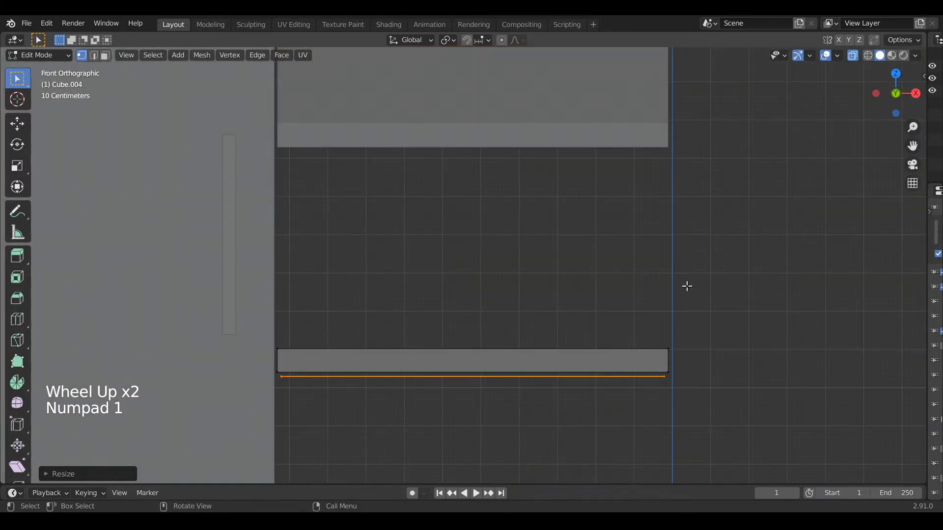
key(g)
key(z)
click(687, 280)
Extrude the inset face about 0.023 m downward along Z beneath the tabletop
key(e)
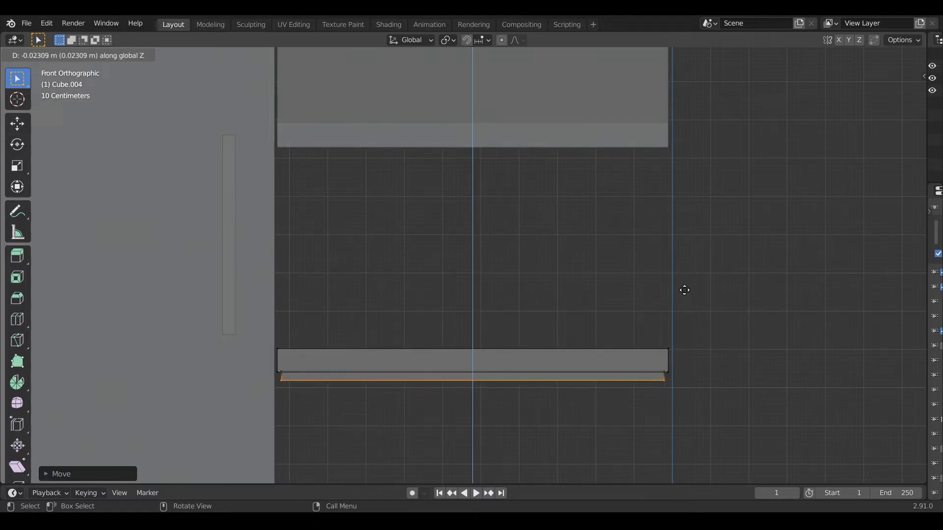
click(685, 290)
key(KP_7)
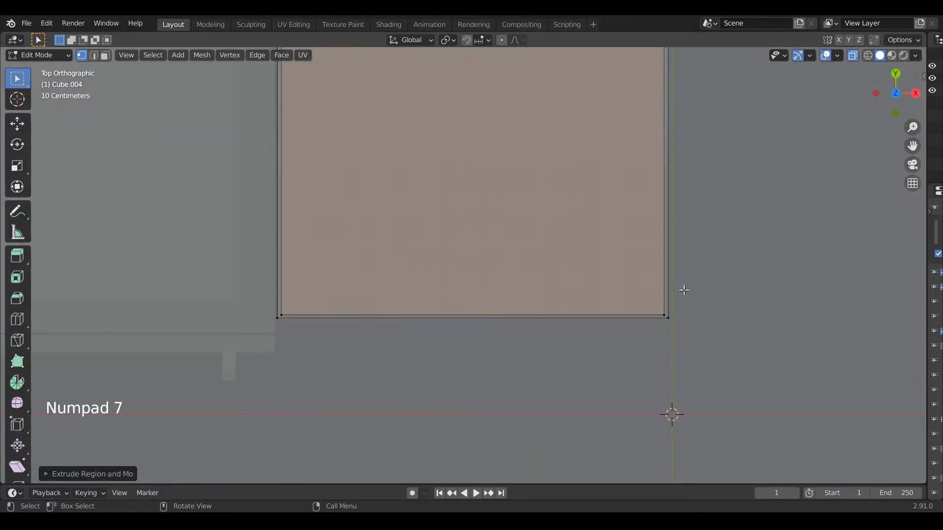
Extrude the inset face in place and scale it about 1.013 in X and Y only to reach the tabletop's outline
key(e)
key(s)
key(shift+z)
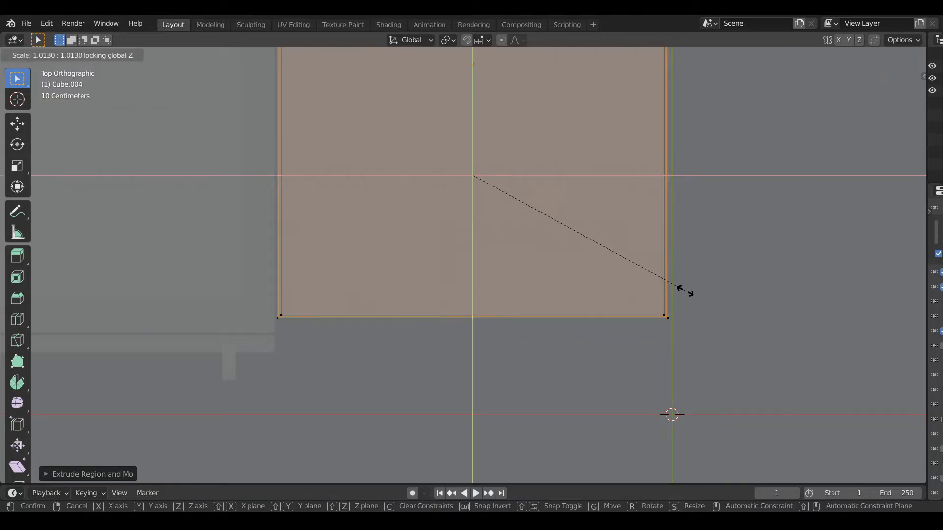
click(688, 293)
Extrude the widened face about 0.18 m downward to form the drawer body beneath the tabletop
key(KP_1)
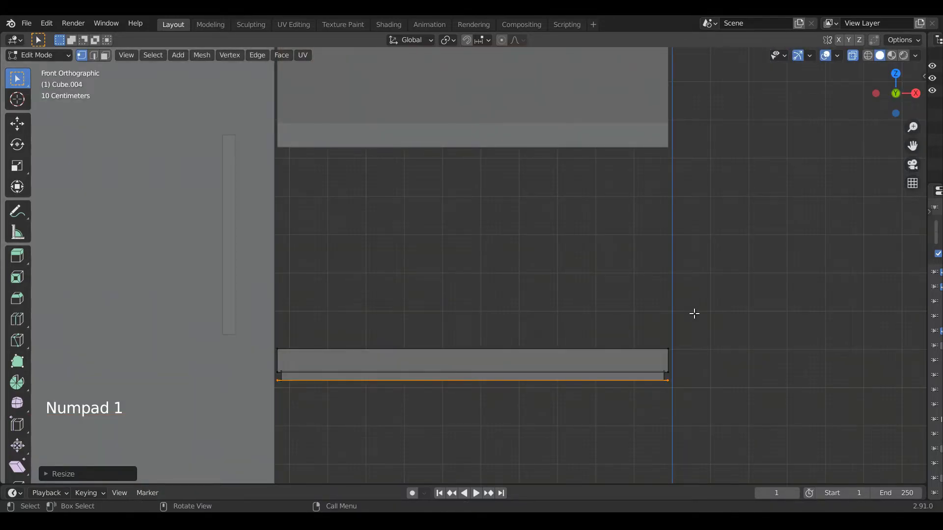
key(e)
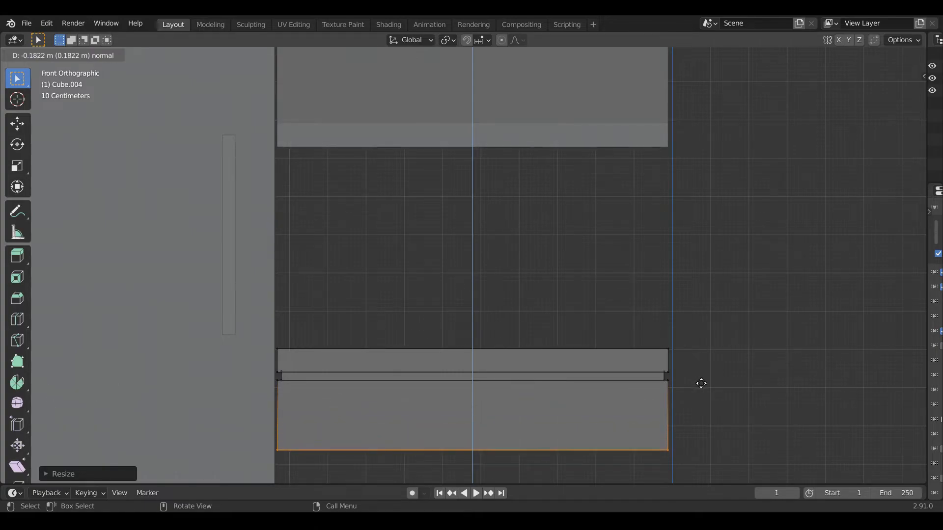
click(702, 383)
key(Tab)
scroll(700, 384, down, 2)
middle_drag(700, 384, 628, 344)
middle_drag(628, 344, 668, 308)
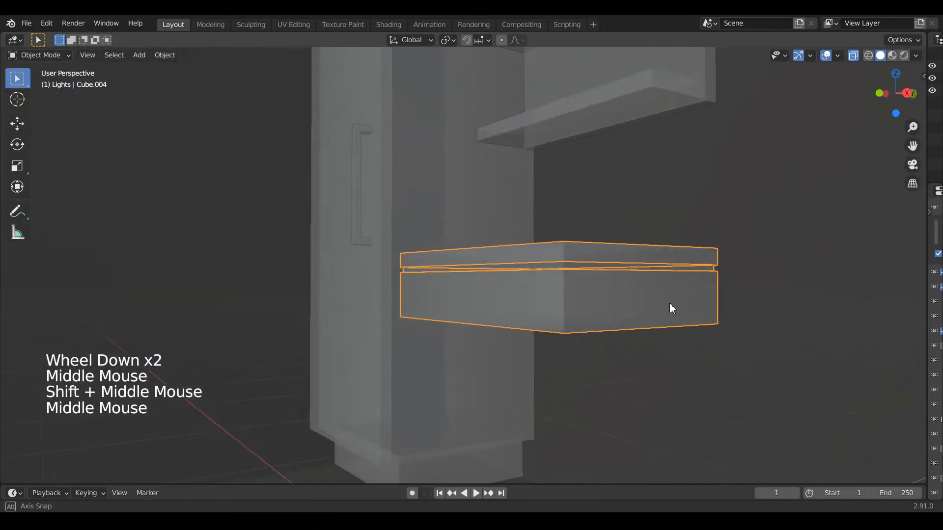
Lower the drawer body's bottom face slightly along Z to make the drawer deeper
key(Tab)
key(g)
click(686, 320)
key(Tab)
scroll(686, 319, down, 1)
With solid shading, duplicate the drawer body's front face and offset the copy slightly forward along Y
click(854, 56)
middle_drag(708, 214, 614, 225)
scroll(663, 236, up, 2)
scroll(671, 233, up, 1)
scroll(670, 232, up, 1)
key(Tab)
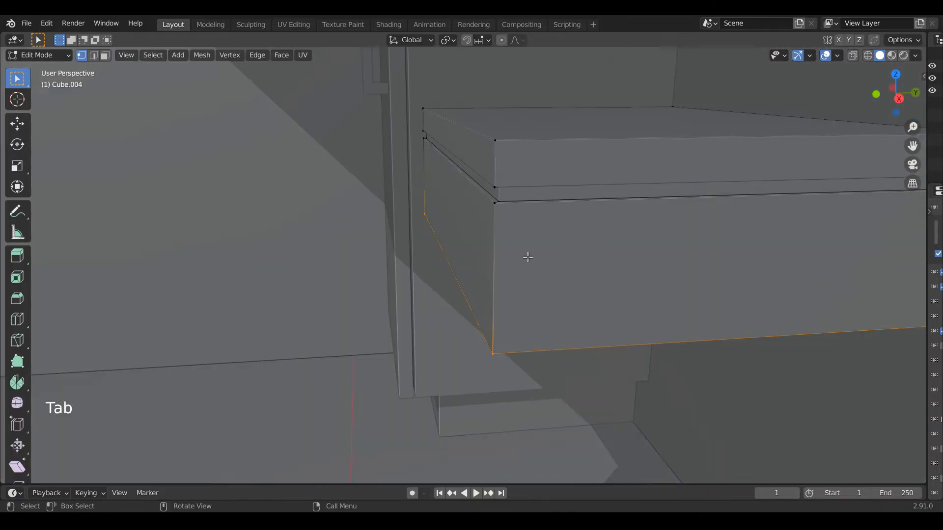
key(3)
click(481, 265)
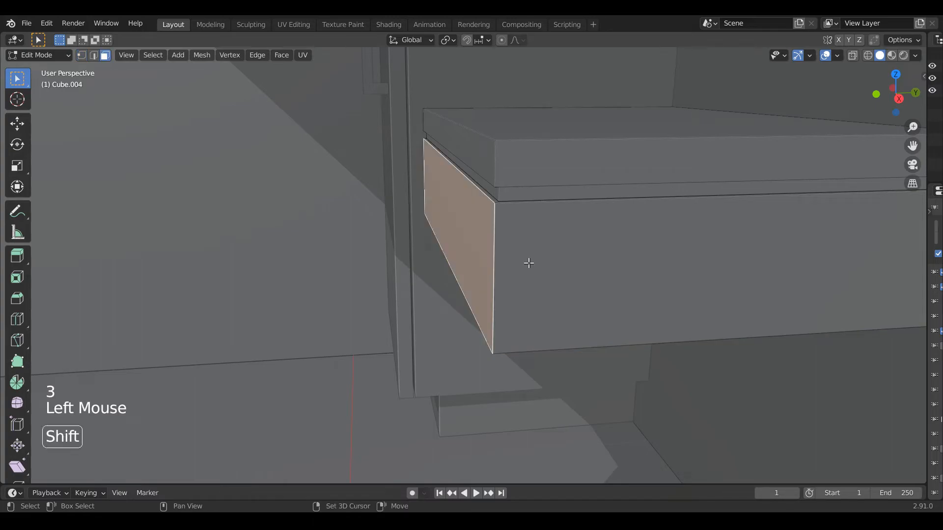
key(shift+d)
click(527, 265)
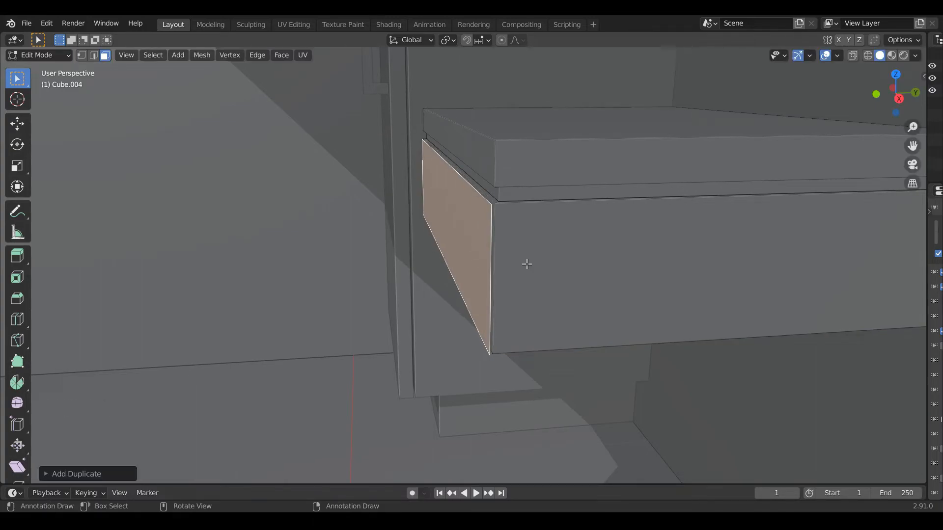
In see-through right view, move the duplicated face about 0.002 m along Y toward the drawer and align its height along Z
key(KP_3)
click(853, 56)
scroll(482, 264, up, 3)
scroll(496, 224, up, 1)
scroll(496, 224, down, 1)
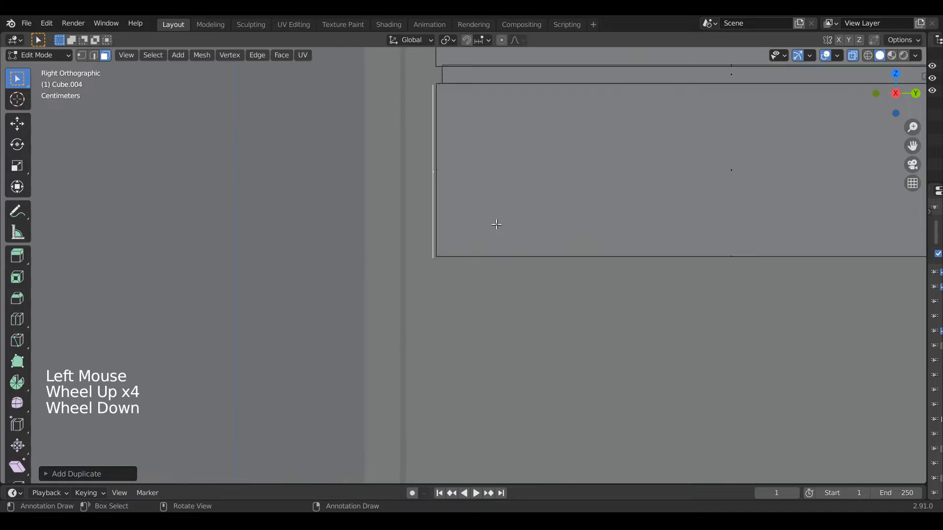
key(g)
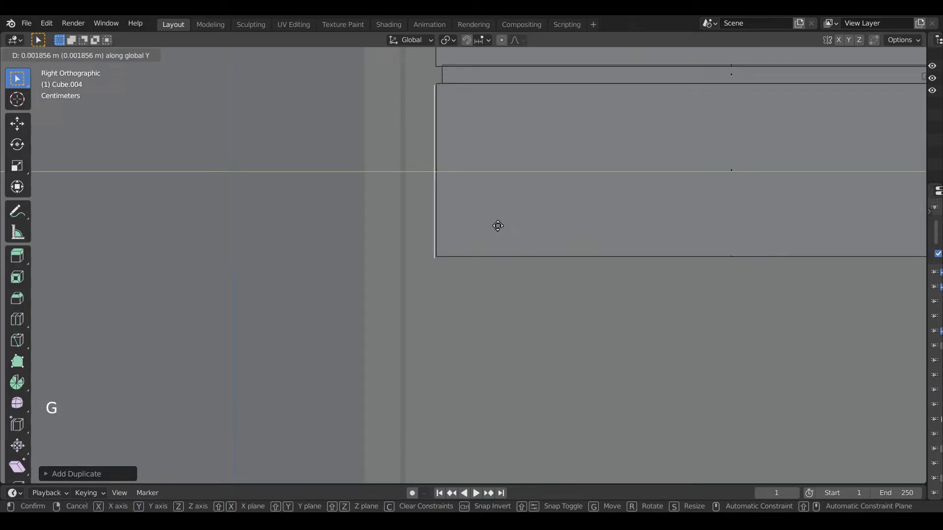
click(499, 226)
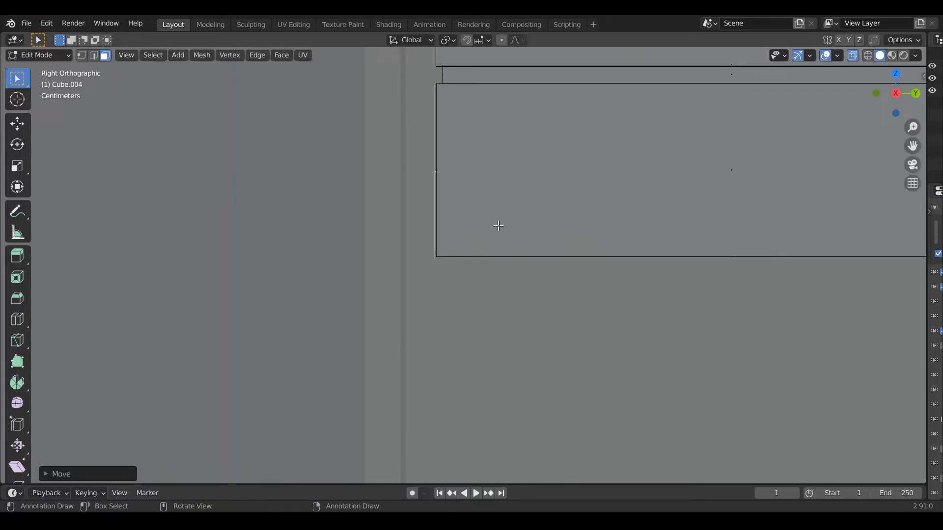
scroll(498, 225, up, 2)
key(g)
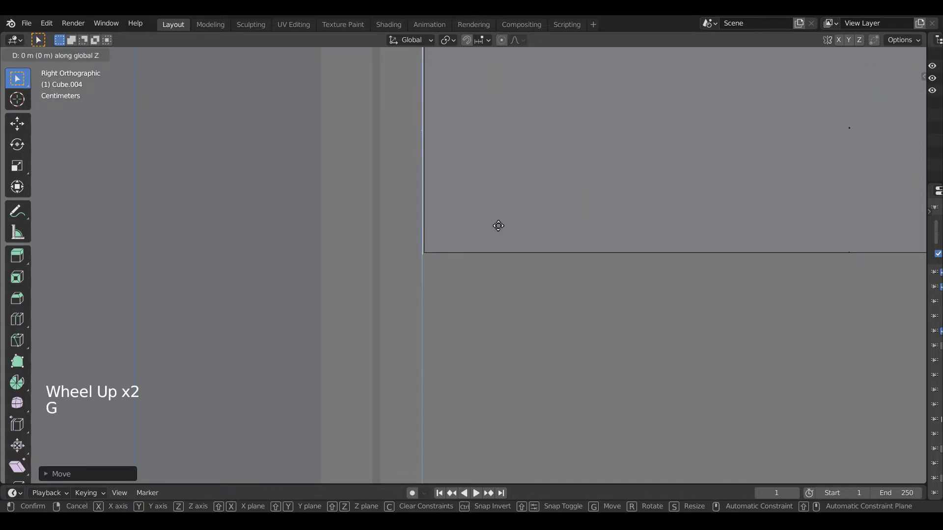
click(498, 224)
scroll(497, 224, down, 2)
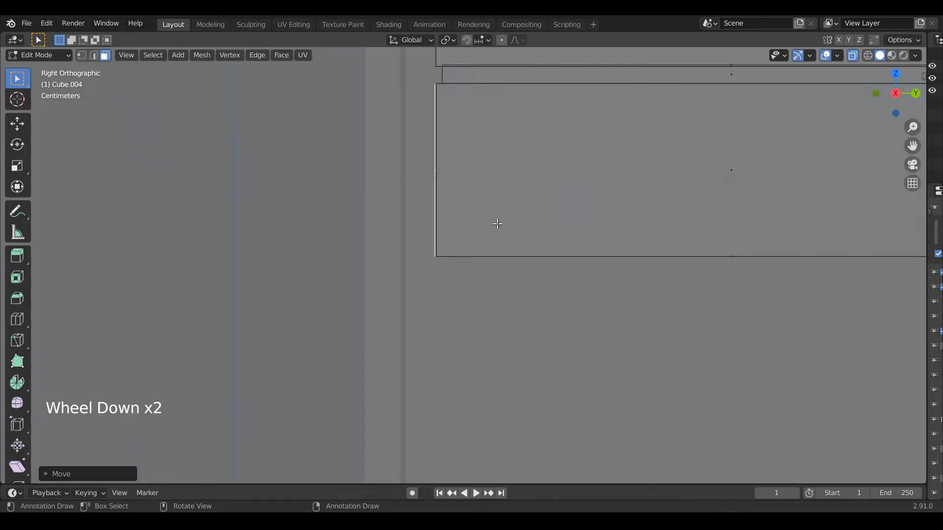
Extrude the duplicated face about 0.03 m forward as the drawer's front panel and restore solid shading
key(e)
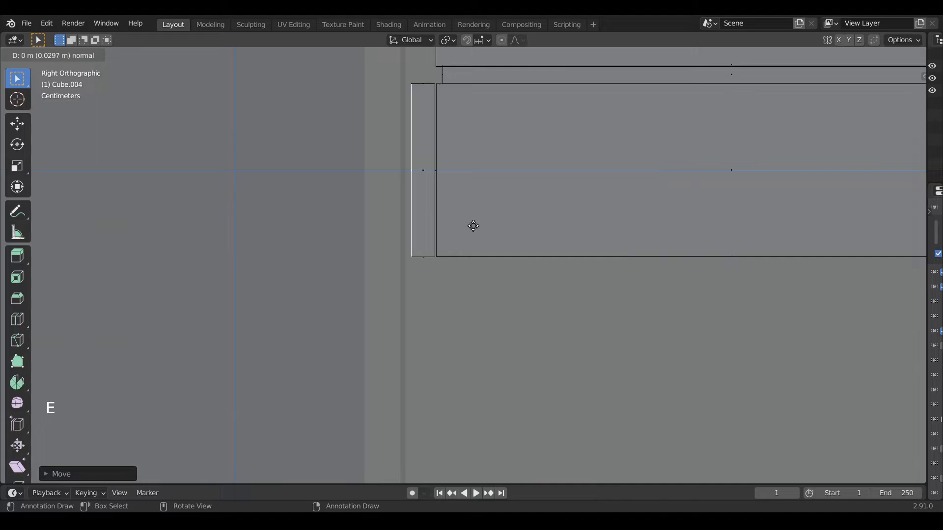
key(Tab)
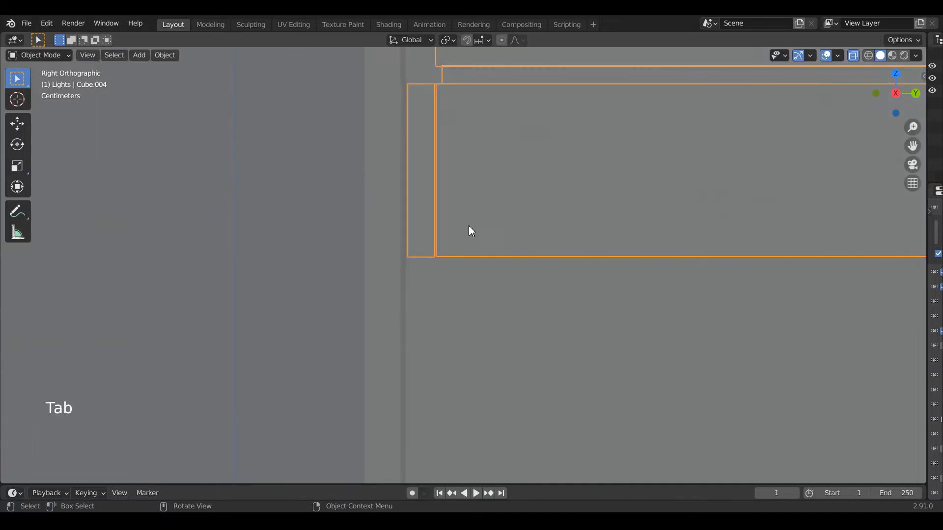
scroll(469, 226, down, 3)
middle_drag(469, 226, 544, 256)
scroll(544, 256, down, 1)
click(853, 55)
scroll(788, 134, down, 2)
scroll(788, 133, down, 5)
click(783, 182)
middle_drag(783, 182, 735, 238)
scroll(754, 181, up, 3)
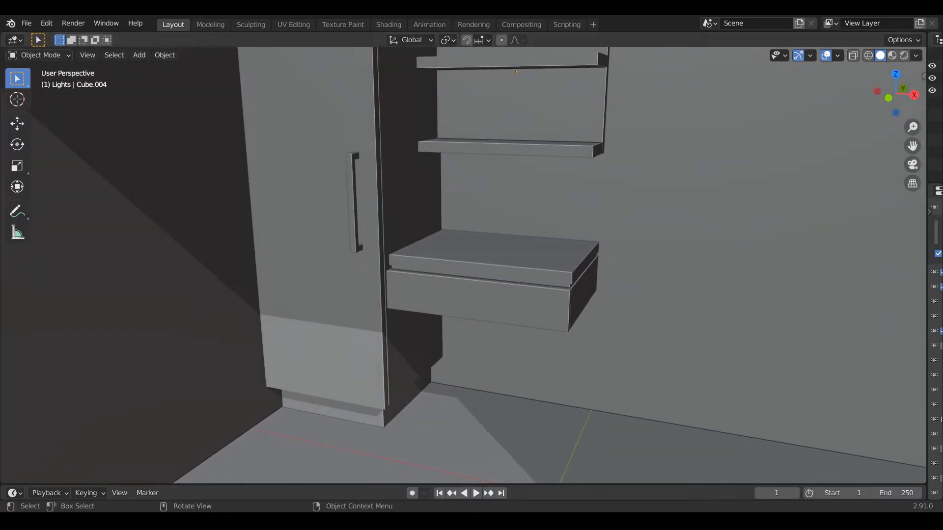
Duplicate the wardrobe handle and move the copy along X to above the middle of the drawer
middle_drag(429, 280, 445, 278)
key(KP_1)
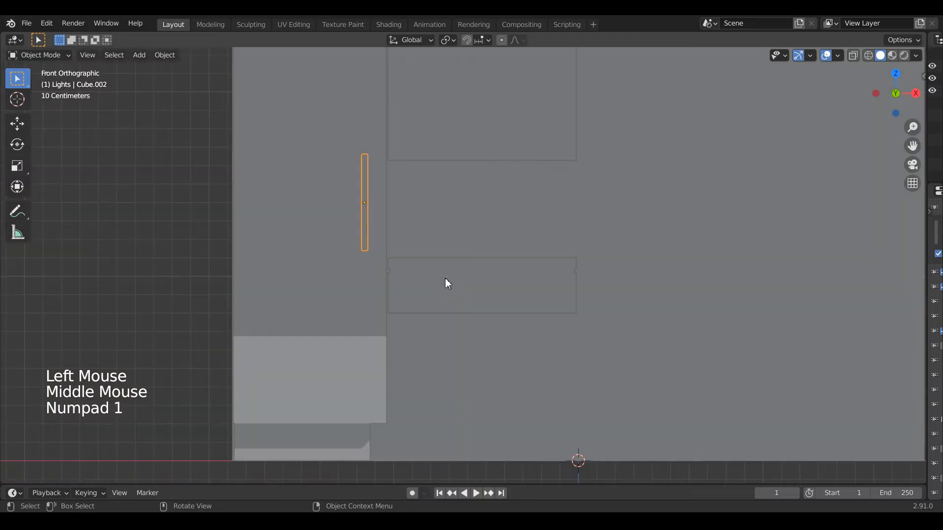
key(shift+d)
key(x)
click(583, 276)
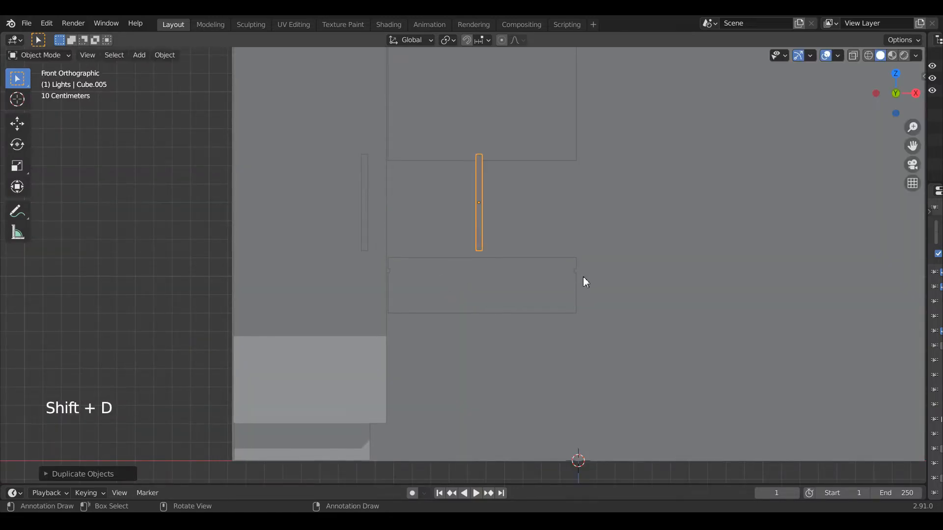
Rotate the handle copy 90° to horizontal and lower it along Z onto the drawer front
text(r90)
key(Return)
key(g)
key(z)
click(589, 363)
scroll(589, 362, up, 4)
Open the drawer handle's mesh for editing and show it in see-through top view
key(Tab)
scroll(540, 326, down, 1)
middle_drag(541, 326, 541, 373)
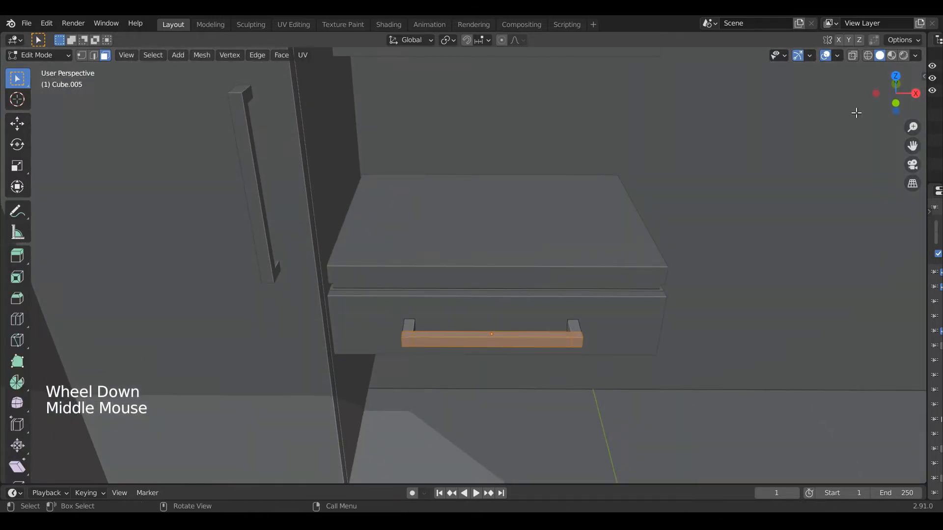
click(853, 55)
key(KP_7)
Try to shorten the whole drawer handle by scaling its mesh along X
click(393, 300)
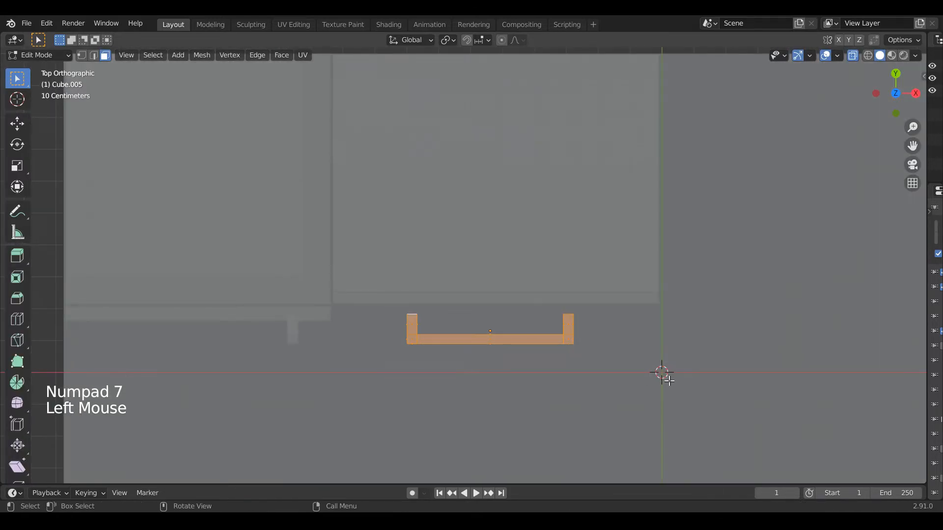
key(s)
key(x)
click(635, 379)
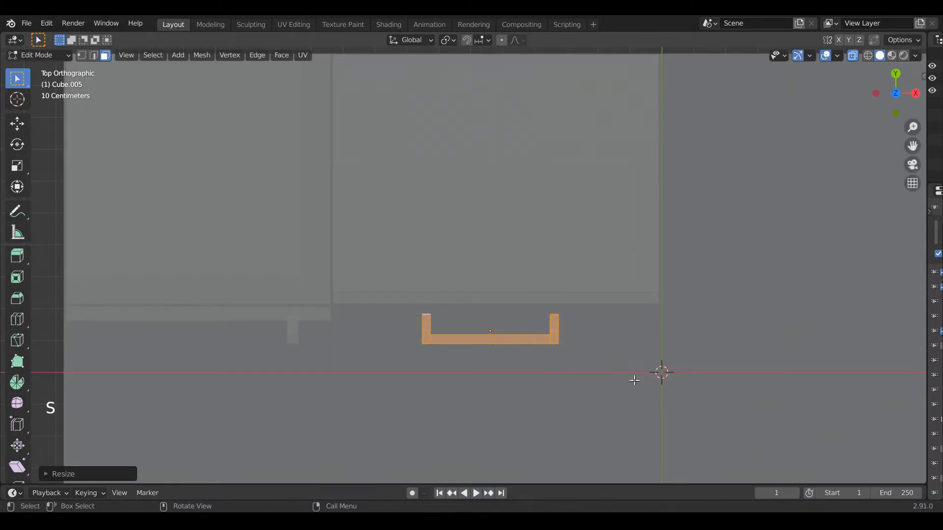
key(ctrl+z)
Select the drawer handle's two end legs and scale them about 0.84 along X to shorten the handle
click(421, 313)
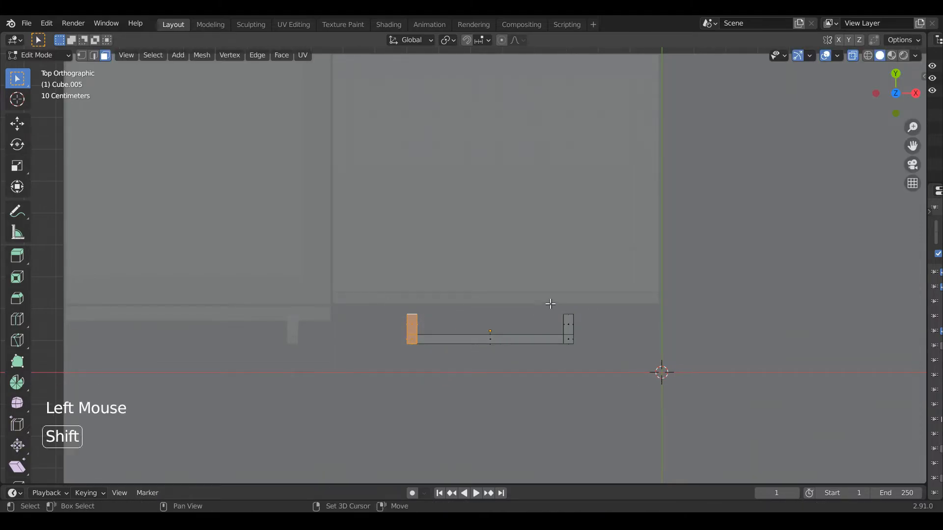
shift+click(550, 304)
key(s)
key(x)
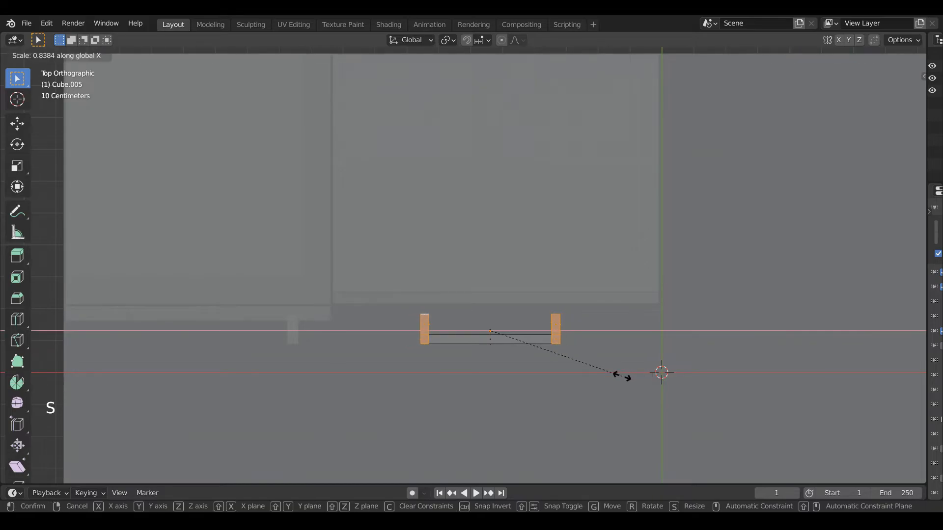
key(Tab)
middle_drag(617, 377, 777, 106)
click(856, 55)
middle_drag(855, 55, 414, 361)
In see-through right view, move the handle along Y toward the drawer front
scroll(468, 364, up, 2)
click(853, 55)
key(KP_3)
scroll(724, 103, up, 2)
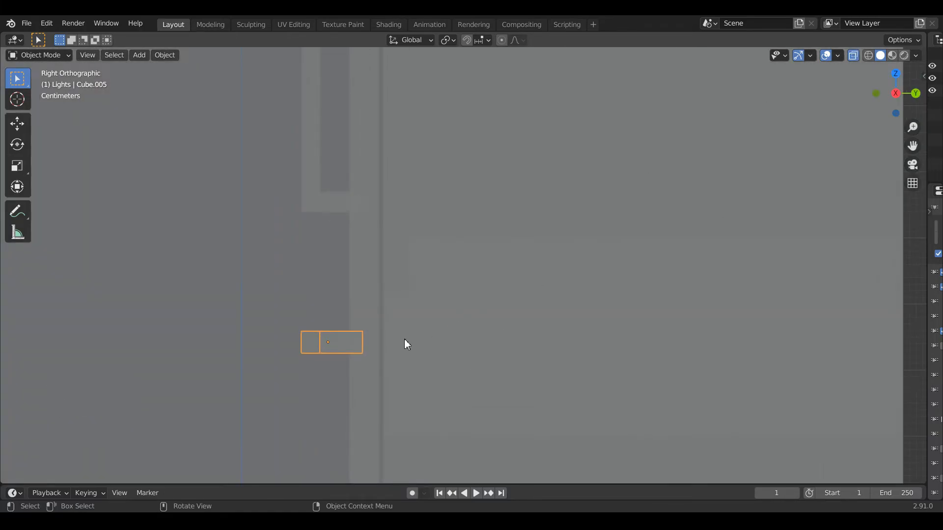
key(g)
click(458, 343)
middle_drag(457, 343, 549, 354)
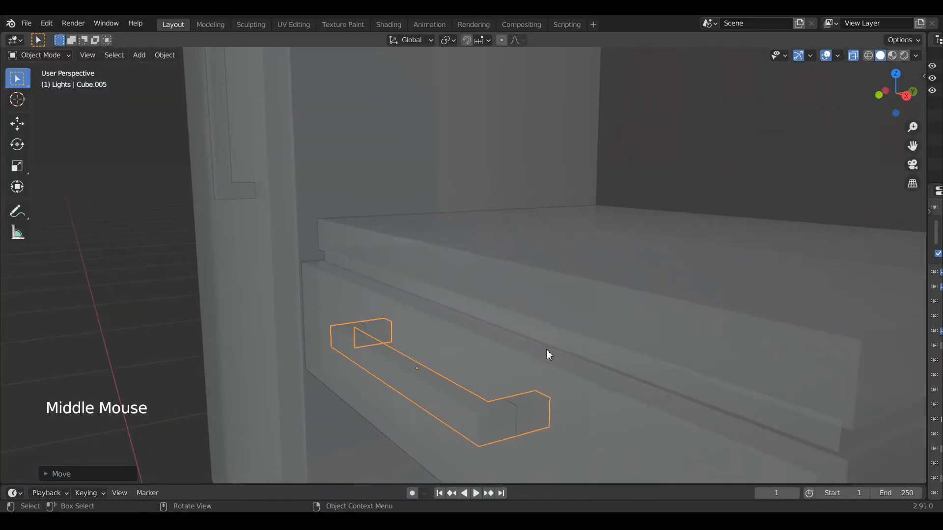
With solid shading, pull the handle about 0.03 m forward along Y to stand out from the drawer front
click(854, 55)
shift+middle_drag(630, 393, 610, 295)
key(g)
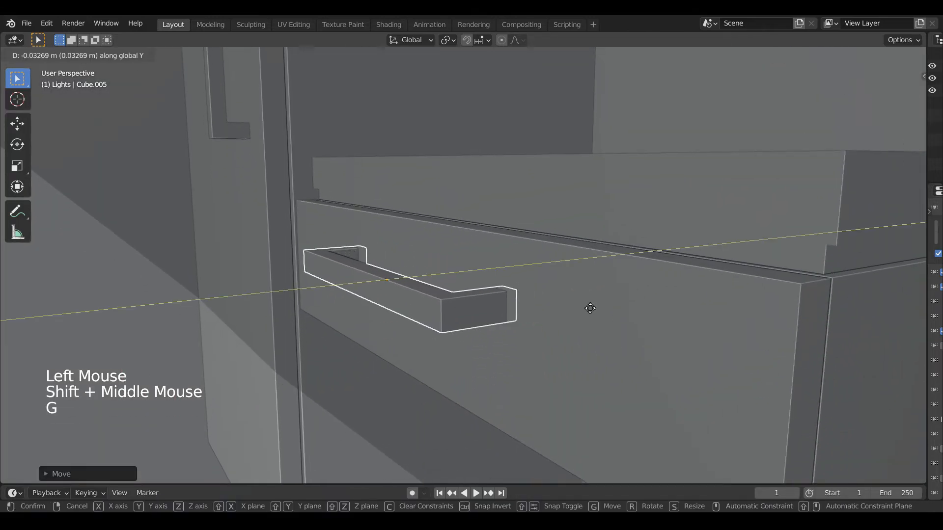
click(585, 307)
middle_drag(585, 307, 545, 349)
Select the drawer handle's outer bar in see-through display and move it to adjust its distance from the drawer front
key(Tab)
middle_drag(406, 296, 337, 285)
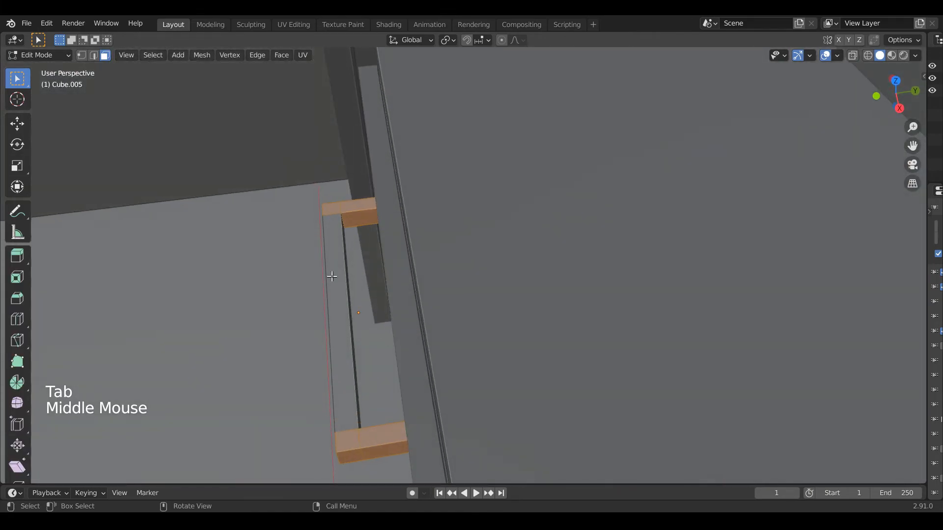
click(853, 55)
middle_drag(562, 240, 347, 316)
drag(304, 151, 360, 484)
middle_drag(373, 442, 726, 163)
key(g)
key(Tab)
scroll(443, 368, down, 7)
click(853, 55)
scroll(806, 226, down, 3)
click(801, 266)
Select the wardrobe handle's entire mesh in see-through front view and scale it to about 0.65 along X
middle_drag(798, 268, 830, 265)
shift+middle_drag(721, 268, 670, 273)
scroll(726, 321, up, 4)
scroll(670, 273, down, 2)
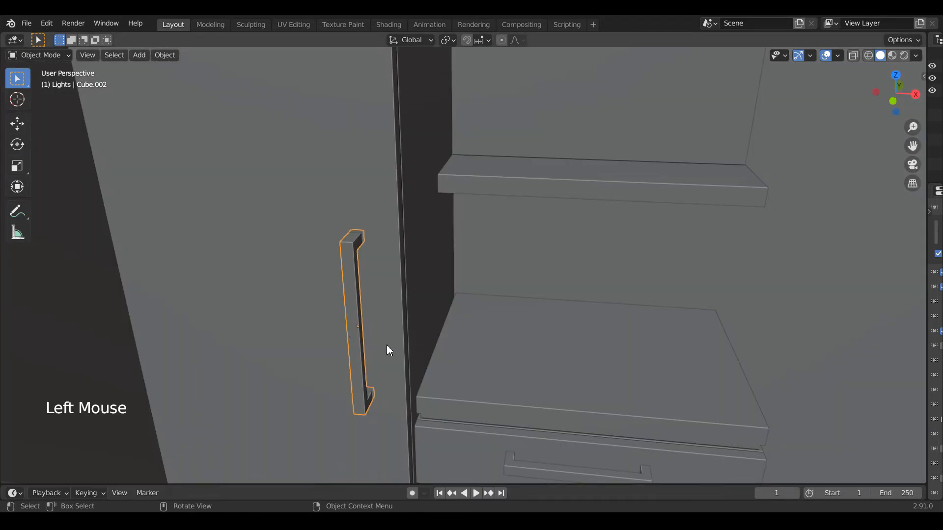
key(KP_1)
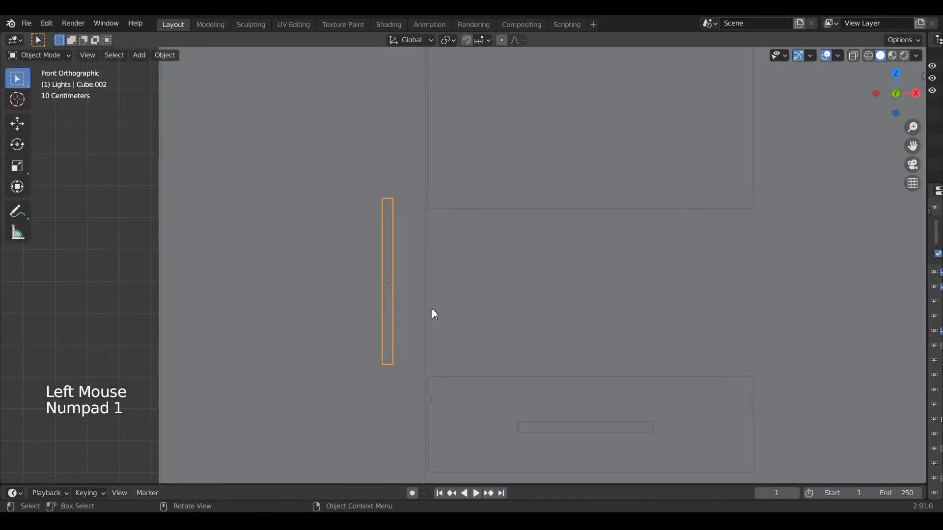
key(Tab)
key(s)
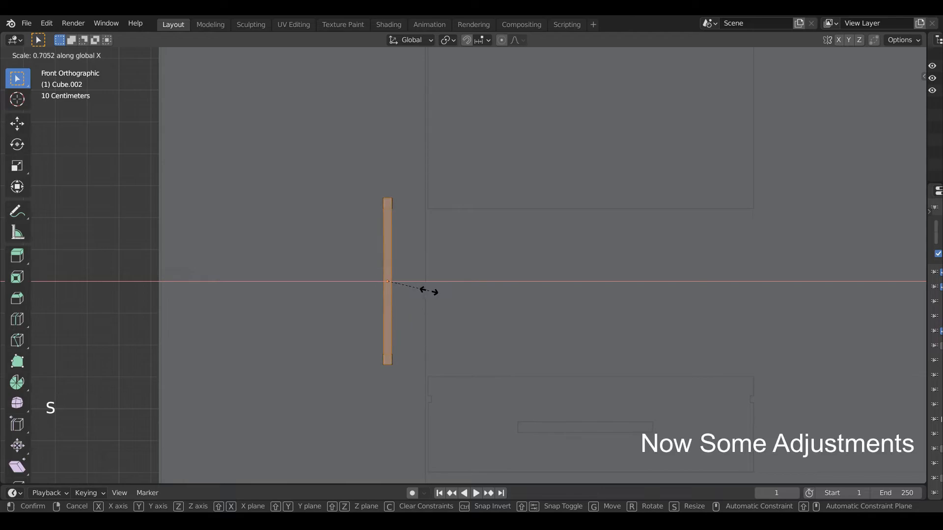
key(ctrl+z)
click(853, 55)
drag(361, 185, 426, 344)
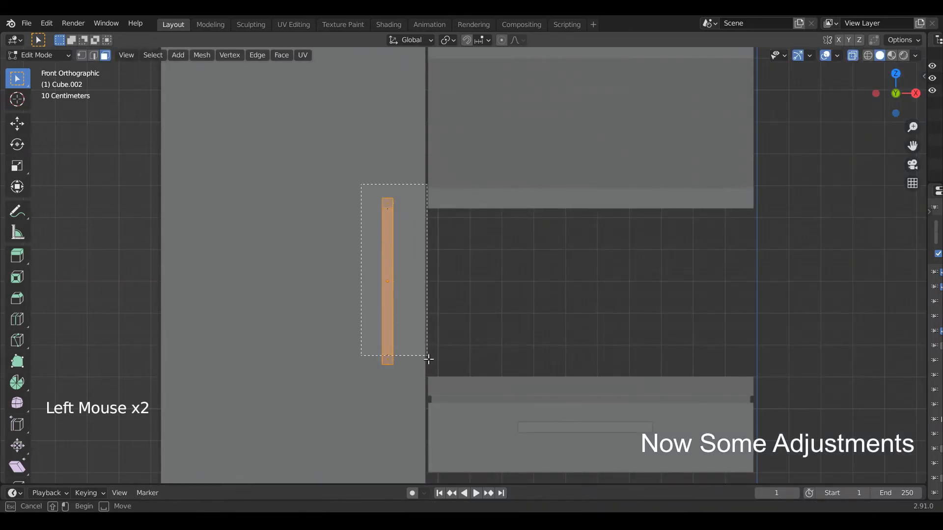
key(s)
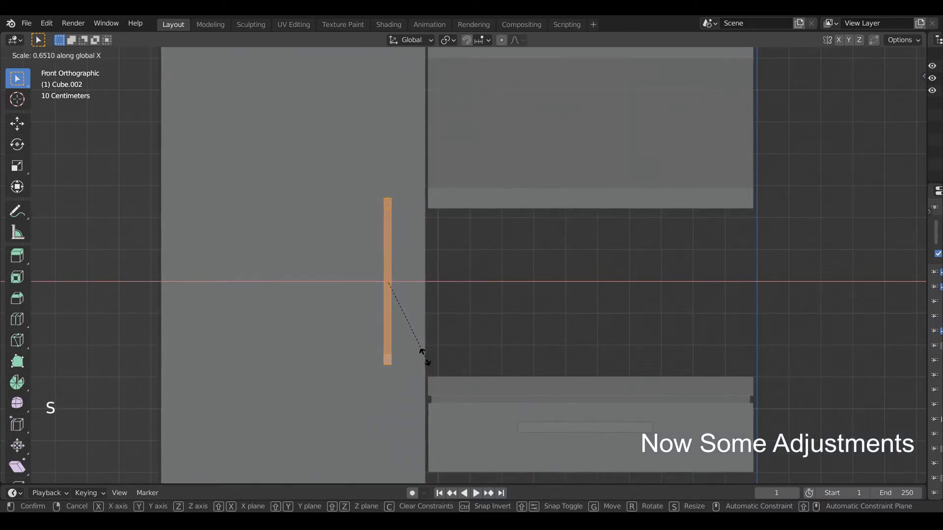
key(Tab)
scroll(419, 353, down, 2)
mouse_move(419, 353)
middle_down()
mouse_move(399, 362)
mouse_move(388, 296)
mouse_move(412, 249)
mouse_move(428, 347)
middle_up()
Select the drawer handle's entire mesh in front view and scale it to about 0.57 along Z
click(400, 362)
scroll(400, 361, up, 4)
scroll(373, 302, down, 2)
click(428, 347)
key(KP_1)
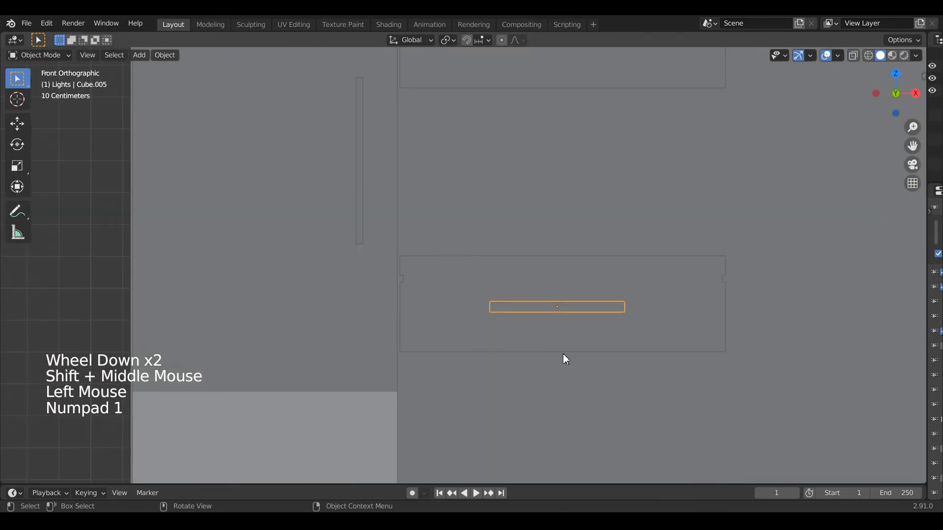
key(Tab)
key(a)
key(a)
key(a)
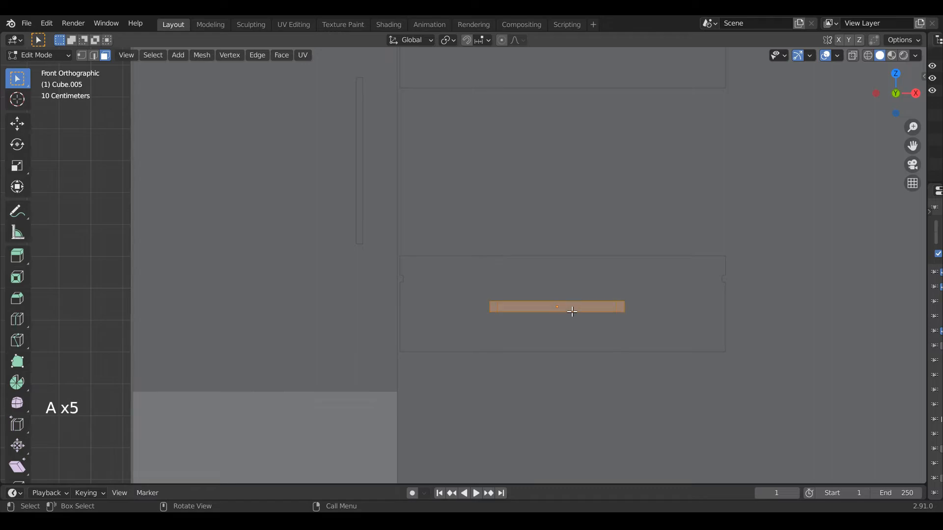
key(s)
key(z)
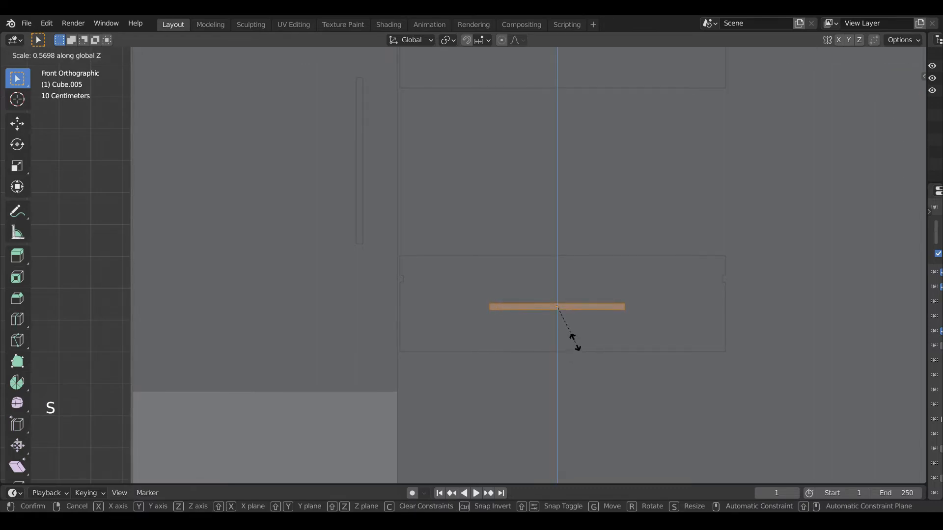
click(573, 339)
key(Tab)
scroll(570, 341, down, 2)
middle_drag(571, 341, 517, 382)
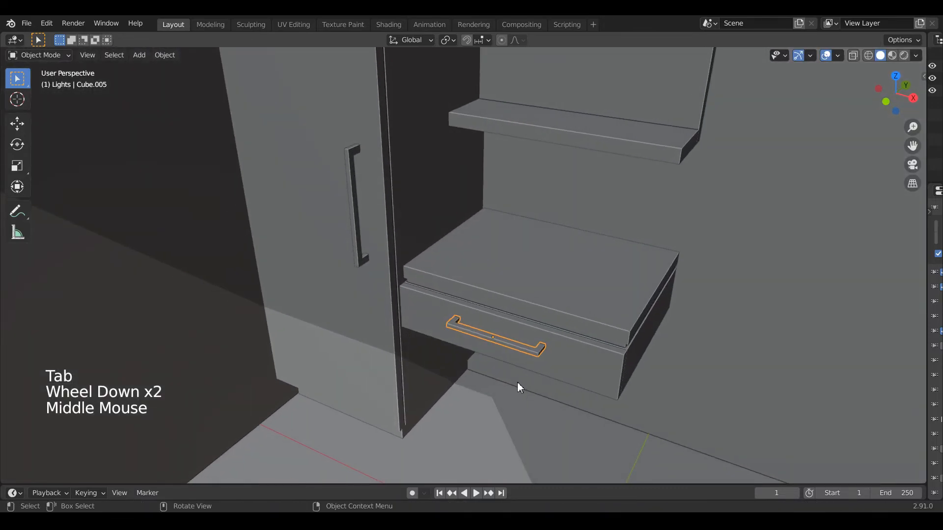
Move the wardrobe handle about 0.017 m outward from the door along Y, leaving it deselected
click(365, 234)
scroll(378, 236, up, 3)
key(g)
key(y)
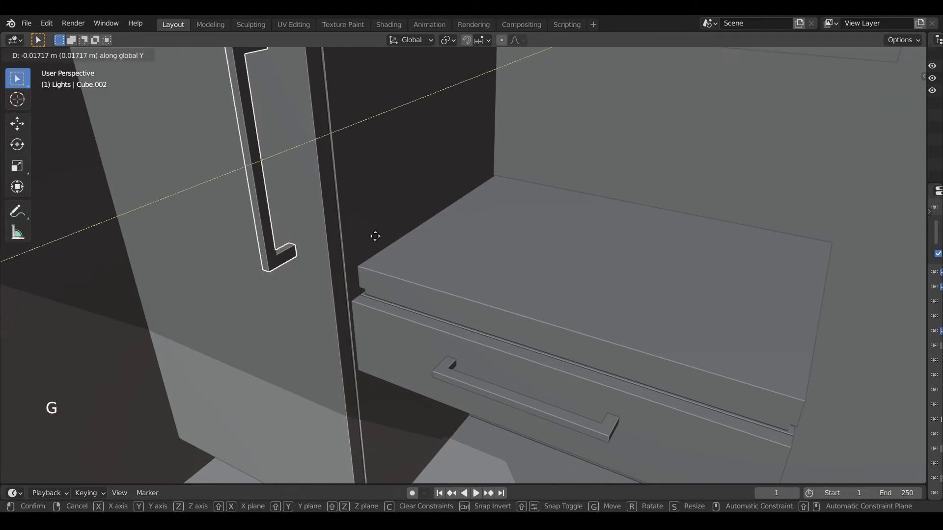
click(376, 237)
scroll(376, 238, down, 8)
click(404, 309)
Examine the handles, wardrobe, wall shelf and drawer table from several angles inside the room
scroll(405, 310, up, 5)
middle_drag(406, 311, 471, 369)
scroll(411, 278, down, 1)
scroll(476, 296, up, 3)
scroll(449, 329, down, 1)
scroll(468, 348, down, 2)
shift+middle_drag(472, 369, 520, 370)
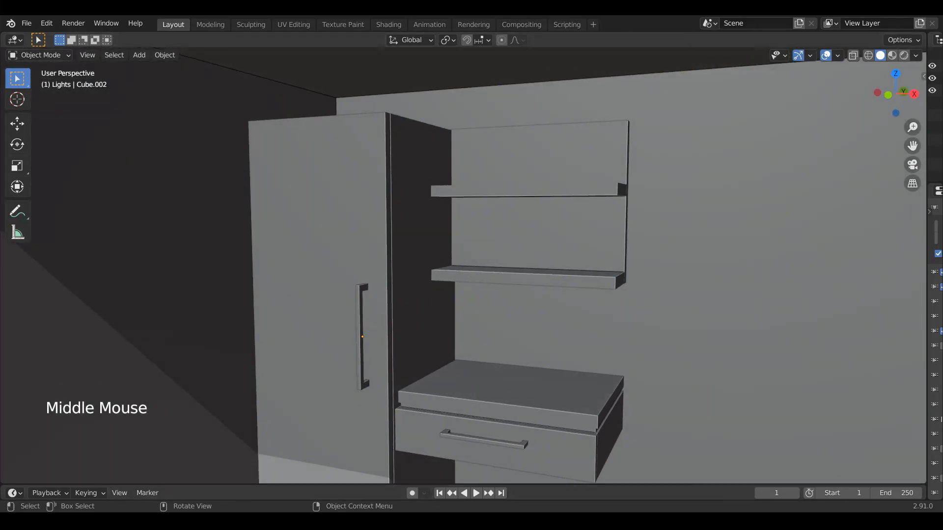
scroll(574, 301, down, 2)
mouse_move(572, 303)
shift+middle_down()
mouse_move(570, 238)
mouse_move(576, 317)
shift+middle_up()
scroll(571, 239, up, 4)
scroll(522, 280, down, 3)
middle_drag(522, 280, 503, 296)
scroll(503, 296, down, 2)
Select the wardrobe's top vertices in front view and raise them about 0.1 m along Z
click(428, 336)
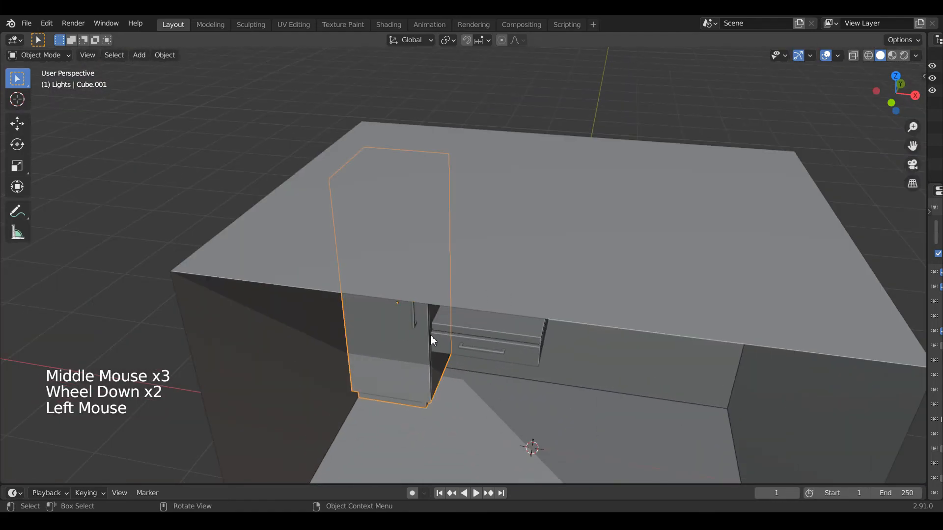
key(Tab)
middle_drag(410, 172, 420, 265)
click(407, 193)
scroll(402, 193, up, 3)
shift+click(365, 268)
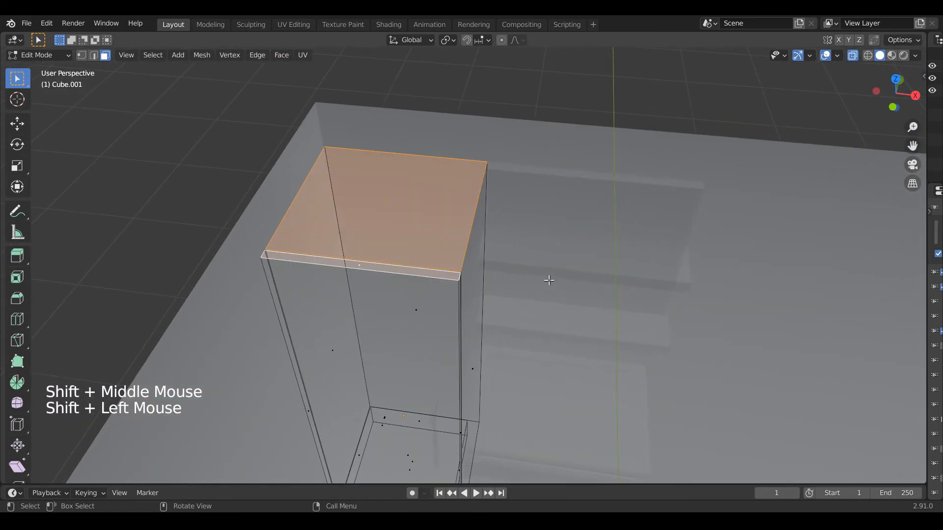
key(KP_1)
key(1)
drag(297, 122, 540, 200)
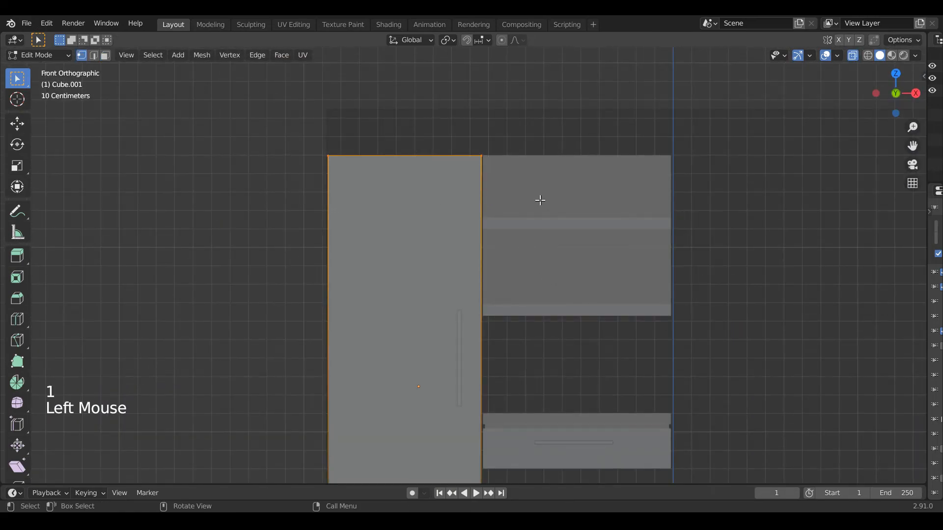
key(g)
key(z)
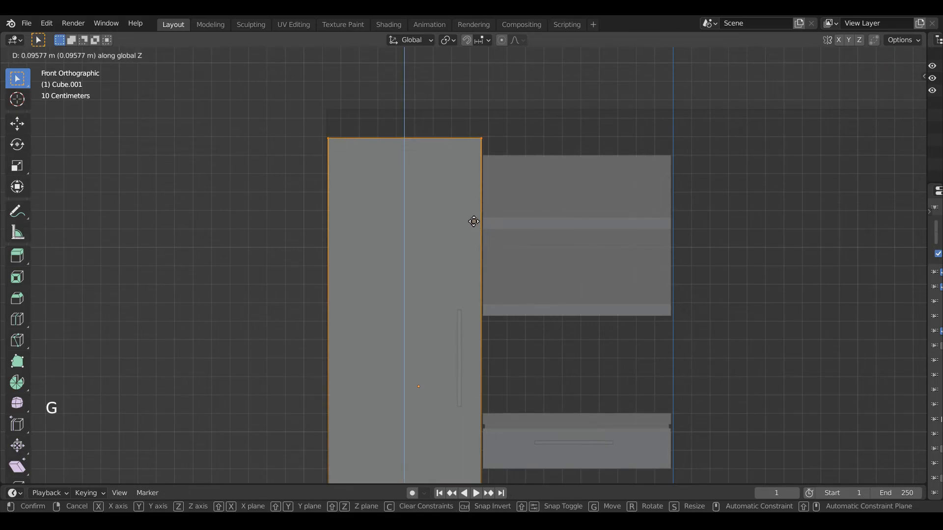
click(473, 219)
Raise the top vertices of the wall shelf's back panel about 0.1 m along Z, level with the wardrobe top
key(Tab)
click(598, 196)
key(a)
key(a)
key(a)
key(a)
key(a)
key(a)
key(a)
key(a)
key(a)
click(601, 204)
click(602, 204)
key(Tab)
drag(473, 148, 712, 191)
key(g)
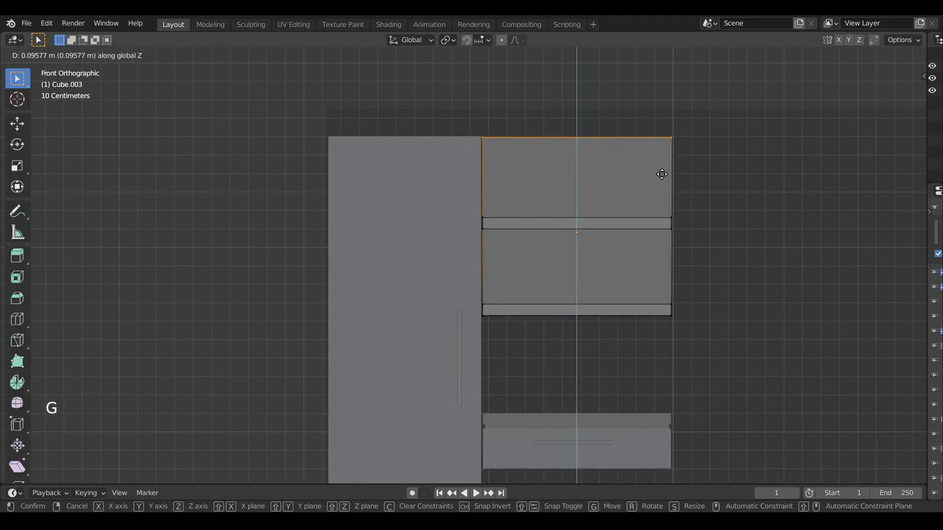
click(662, 174)
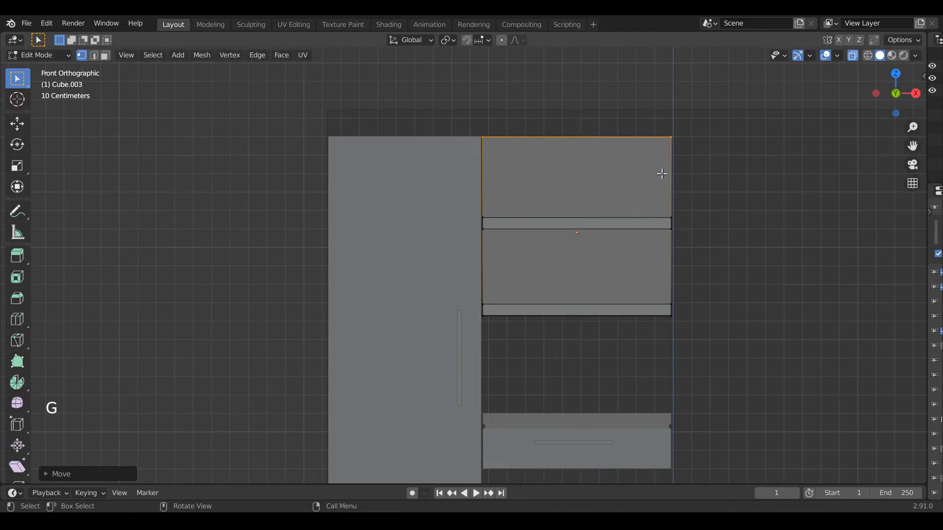
click(489, 220)
middle_drag(510, 230, 524, 252)
key(alt+z)
key(l)
click(466, 321)
key(l)
key(l)
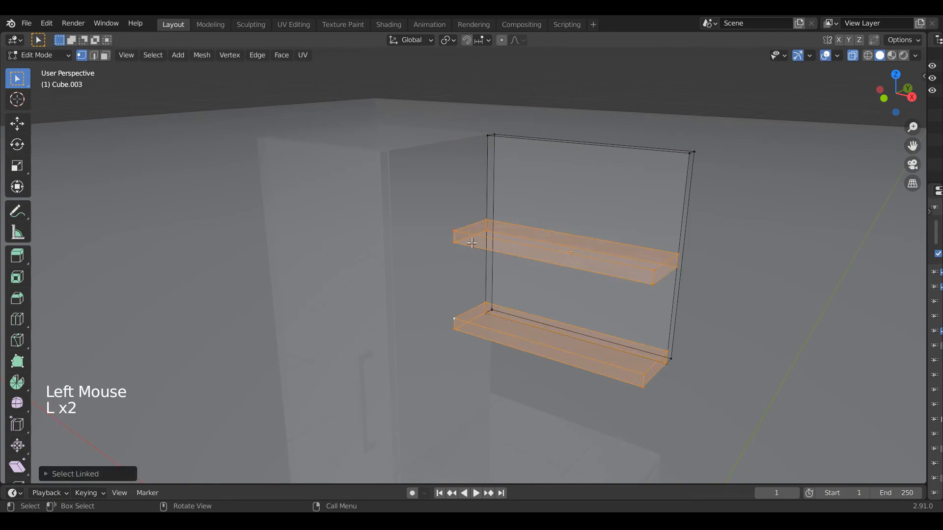
key(KP_1)
click(544, 228)
Select the entire upper shelf board and raise it about 0.03 m along Z in front view
middle_drag(557, 227, 475, 235)
click(473, 235)
key(l)
key(KP_1)
key(g)
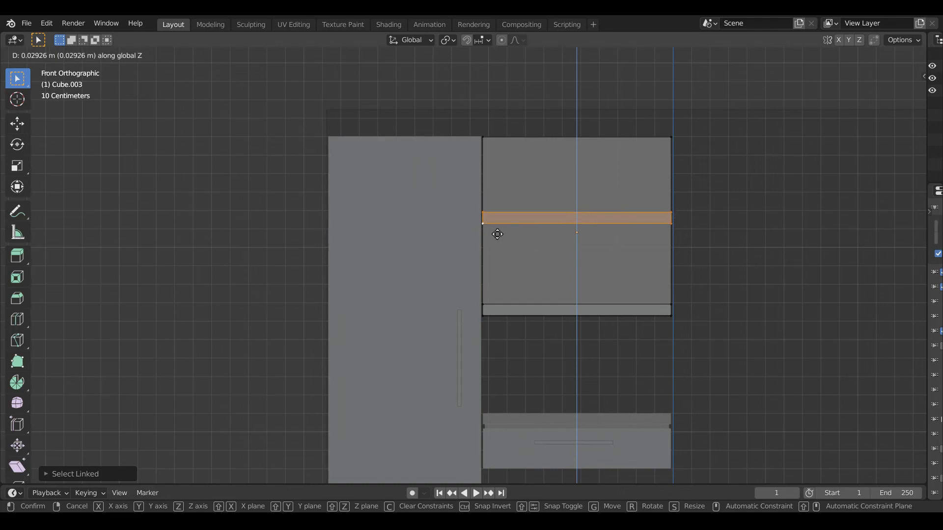
click(497, 234)
Fine-tune the upper shelf board's height along Z while viewing the shelf in perspective
key(Tab)
middle_drag(592, 282, 556, 283)
key(Tab)
key(g)
key(z)
click(557, 279)
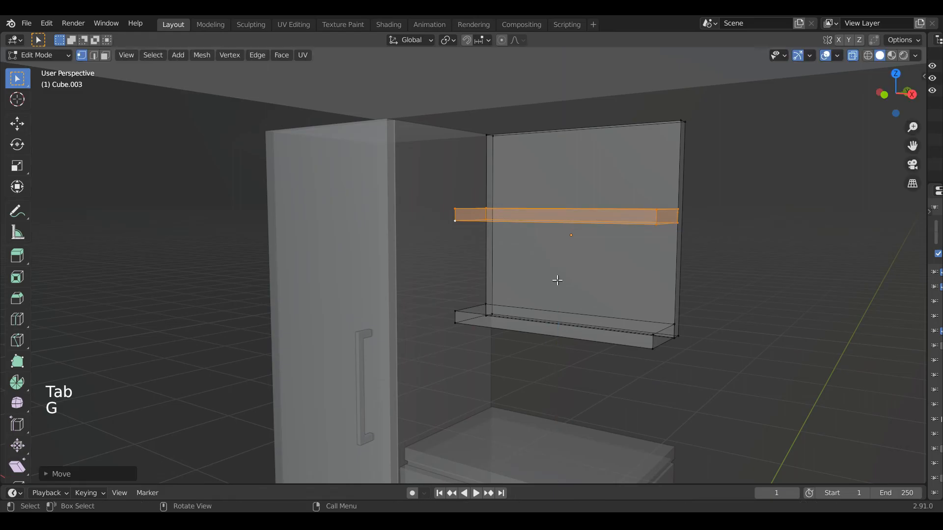
Leave mesh editing, deselect everything and switch the room back from see-through to solid display
key(Tab)
scroll(556, 279, down, 4)
click(143, 291)
click(854, 54)
scroll(768, 157, up, 5)
middle_drag(769, 157, 688, 172)
scroll(693, 129, down, 2)
Check the drawer table's dimensions and its proportions within the whole room
click(618, 344)
key(n)
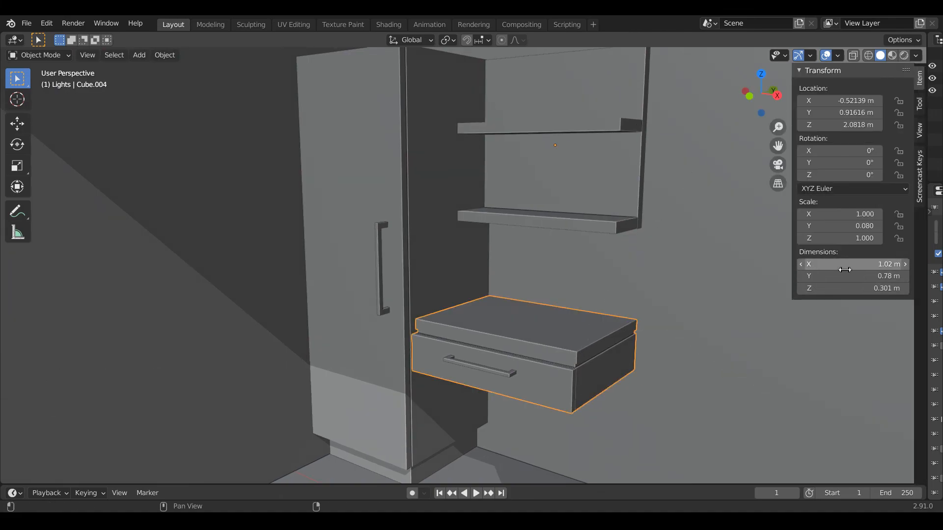
key(n)
scroll(703, 288, down, 4)
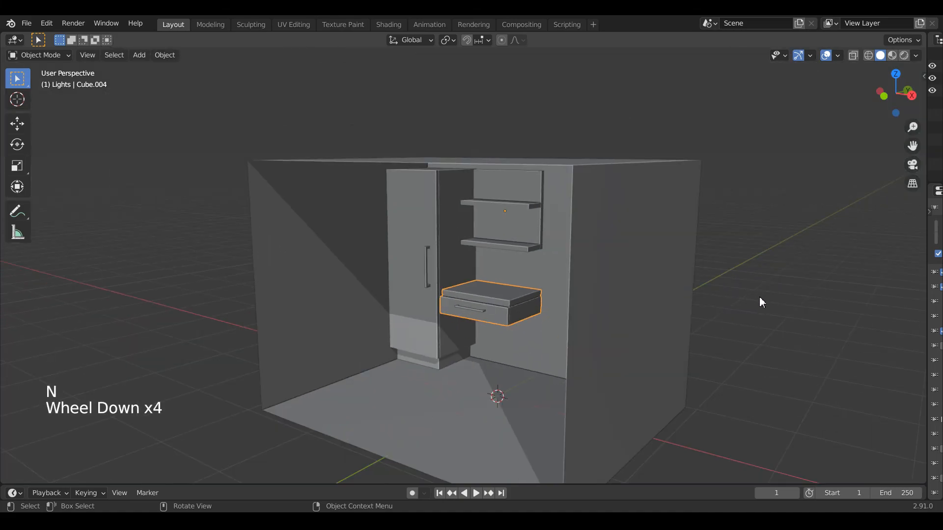
click(759, 296)
scroll(759, 297, up, 3)
middle_drag(759, 297, 788, 296)
scroll(792, 289, down, 2)
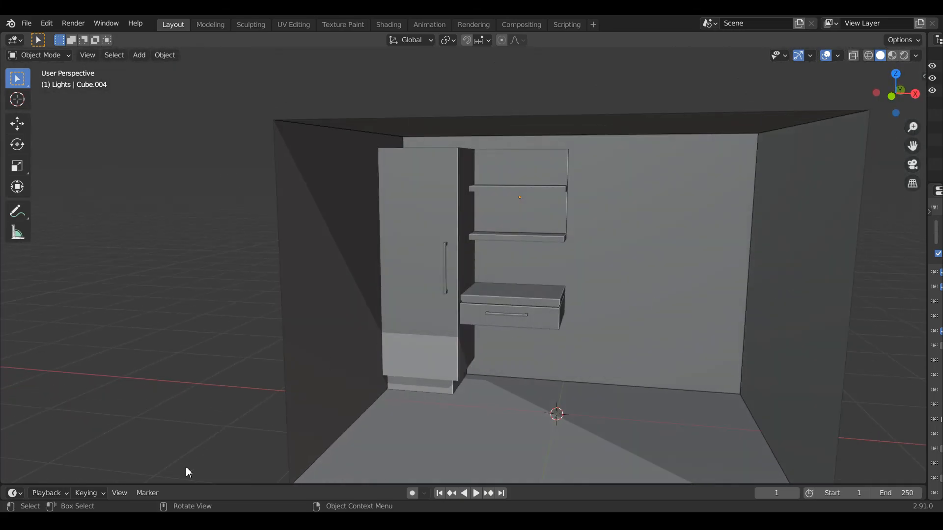
Select the wall shelf and drawer table together in front view and open both for mesh editing
key(KP_1)
click(539, 210)
shift+click(547, 300)
key(Tab)
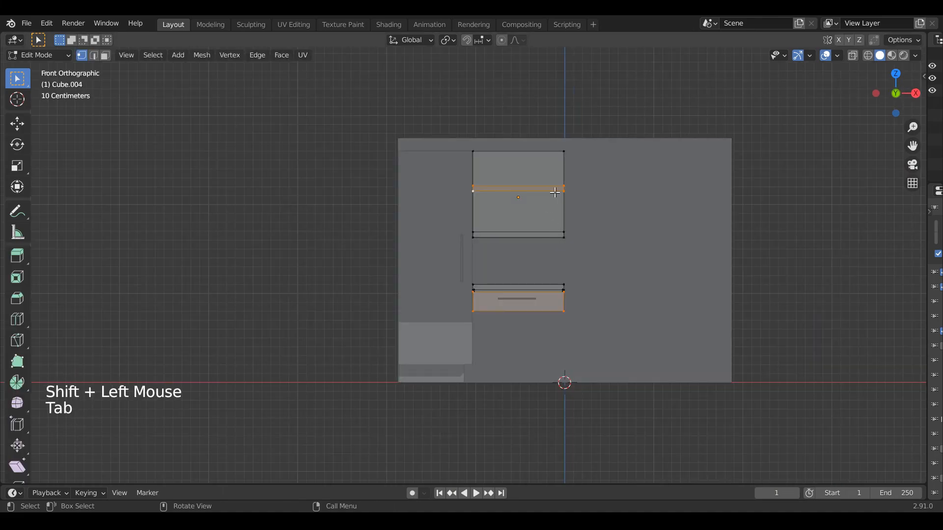
key(a)
key(a)
drag(558, 129, 589, 367)
scroll(610, 323, up, 1)
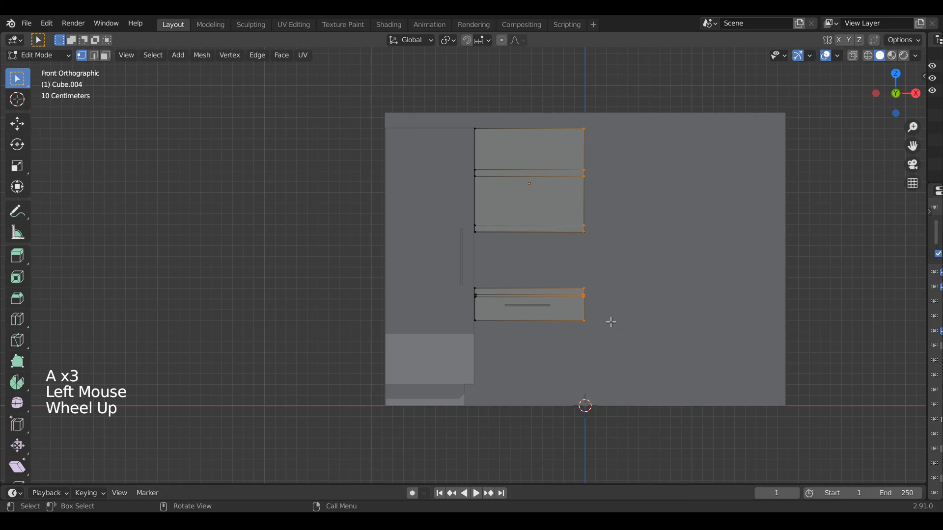
key(g)
key(x)
click(606, 322)
In see-through display, move the outer side vertices of both the shelf and drawer table toward the wardrobe along X, narrowing them together
click(856, 60)
drag(562, 105, 600, 225)
key(g)
key(x)
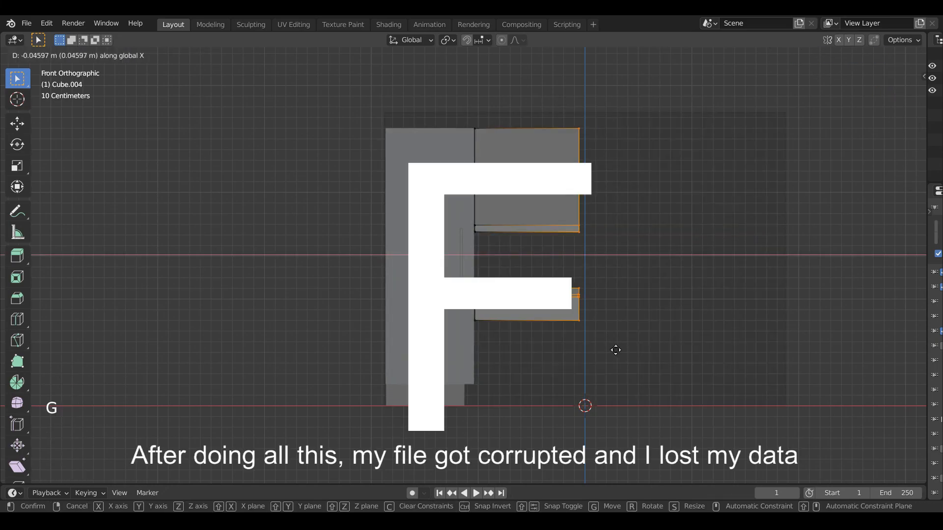
key(Tab)
Recentre the drawer handle on the narrowed drawer front along X and lower it slightly along Z
middle_drag(611, 349, 577, 384)
click(517, 343)
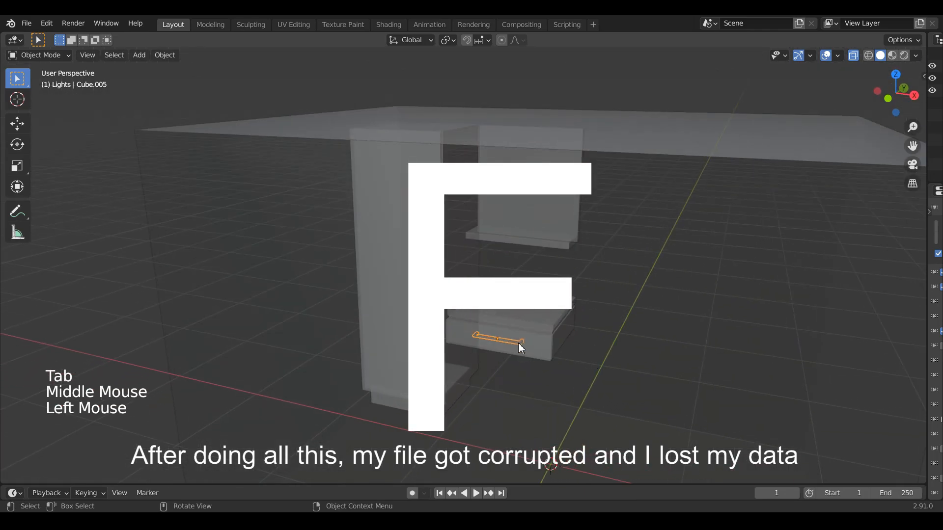
key(KP_1)
scroll(565, 351, up, 5)
shift+middle_drag(601, 356, 593, 312)
key(g)
key(x)
click(584, 313)
key(g)
key(z)
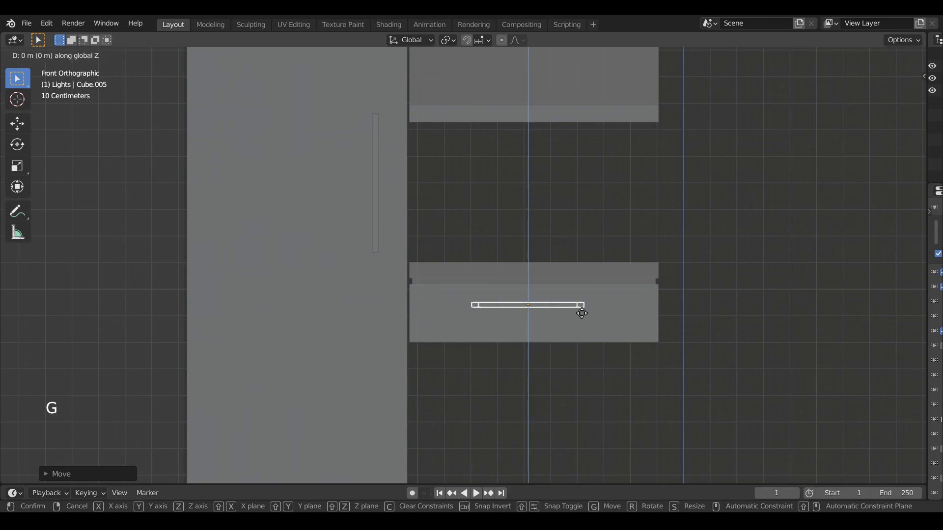
click(581, 318)
scroll(581, 318, down, 5)
click(265, 320)
scroll(264, 320, down, 1)
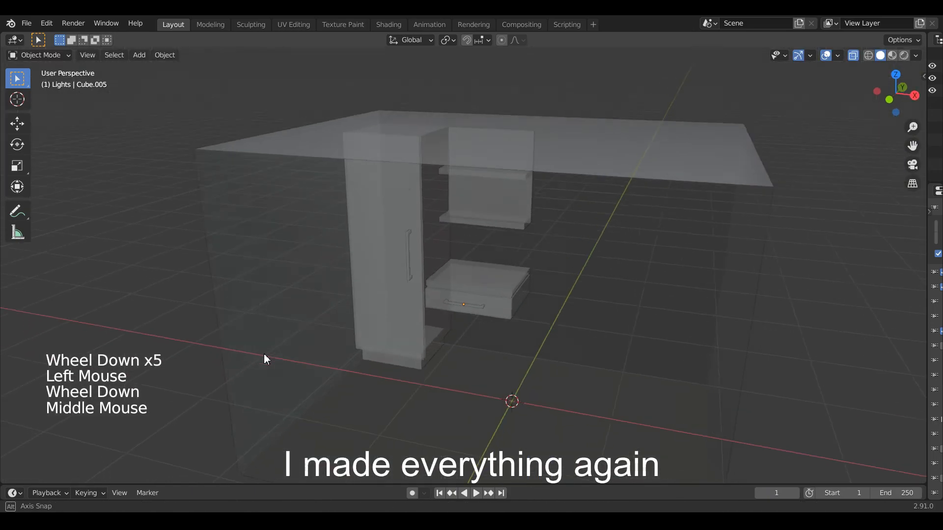